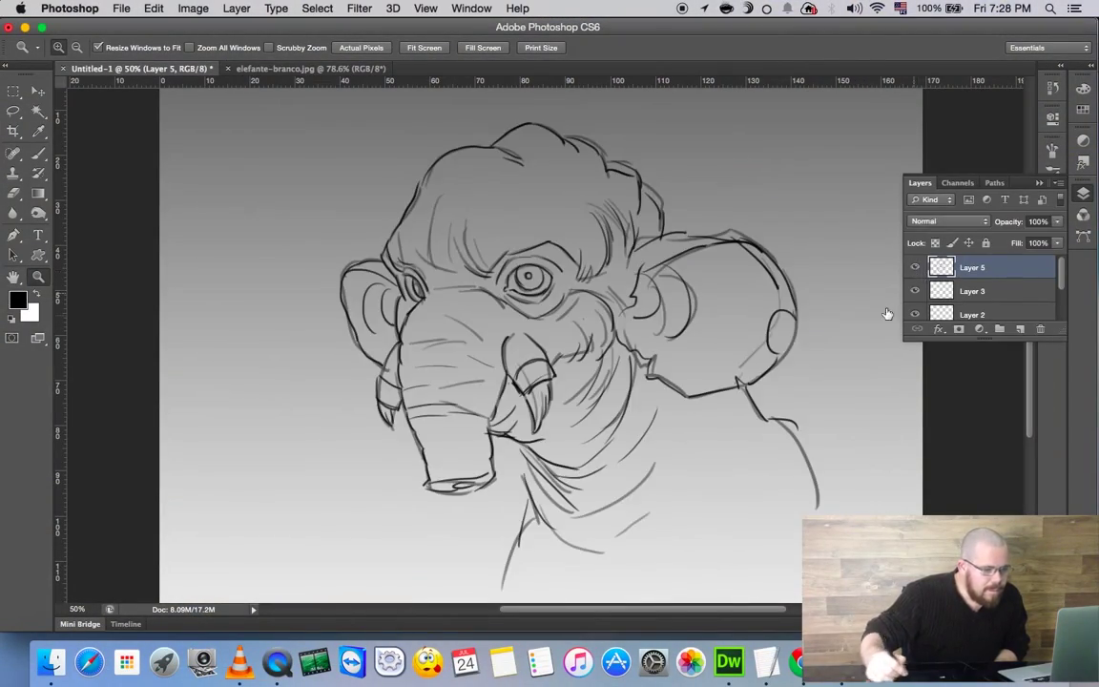
Zoom around the sketch and toggle Layer 5's visibility repeatedly to compare.
key("super+equal")
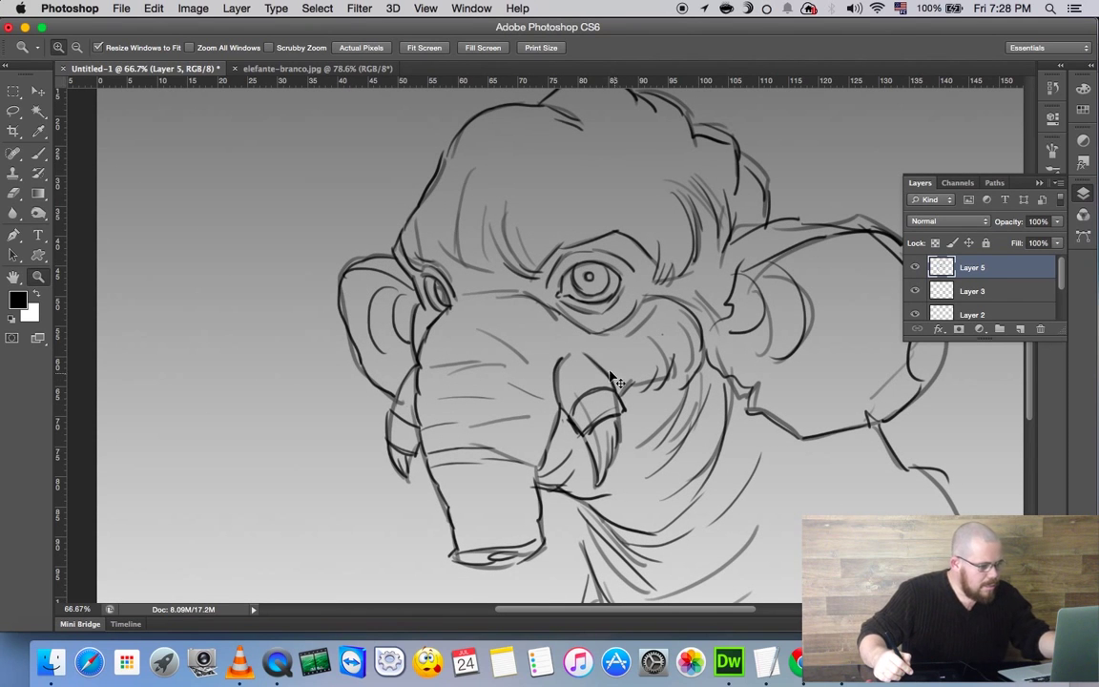
left_click(611, 374, "alt")
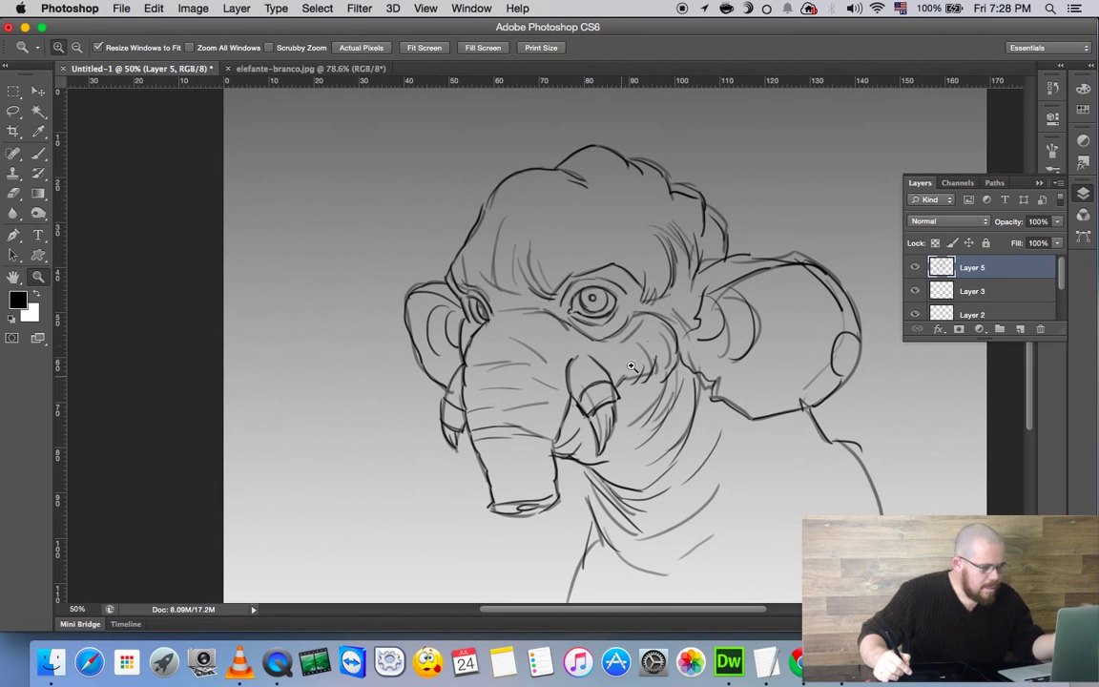
scroll(681, 372, "right", 5)
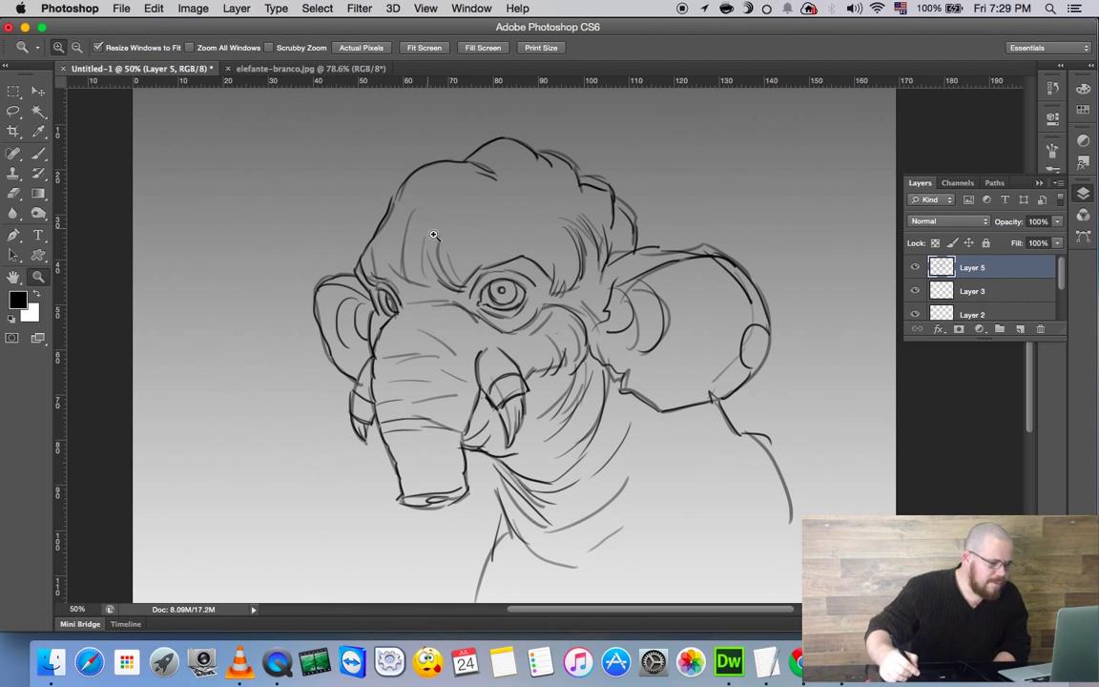
left_click(916, 269)
left_click(916, 269)
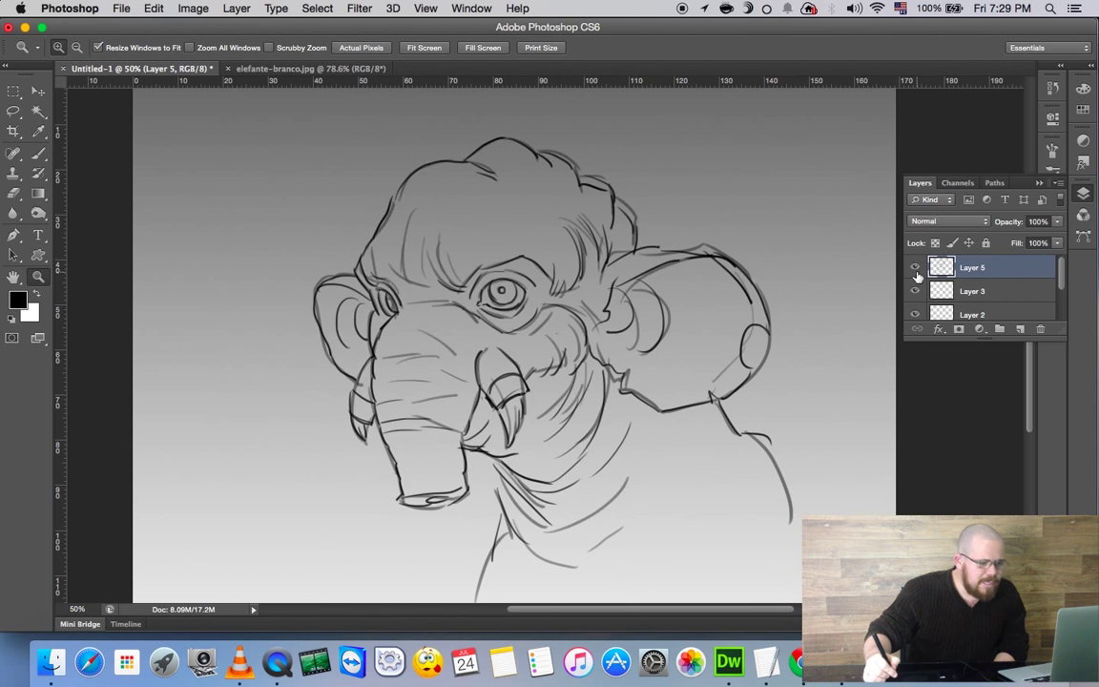
left_click(916, 268)
left_click(916, 268)
left_click(916, 269)
left_click(915, 269)
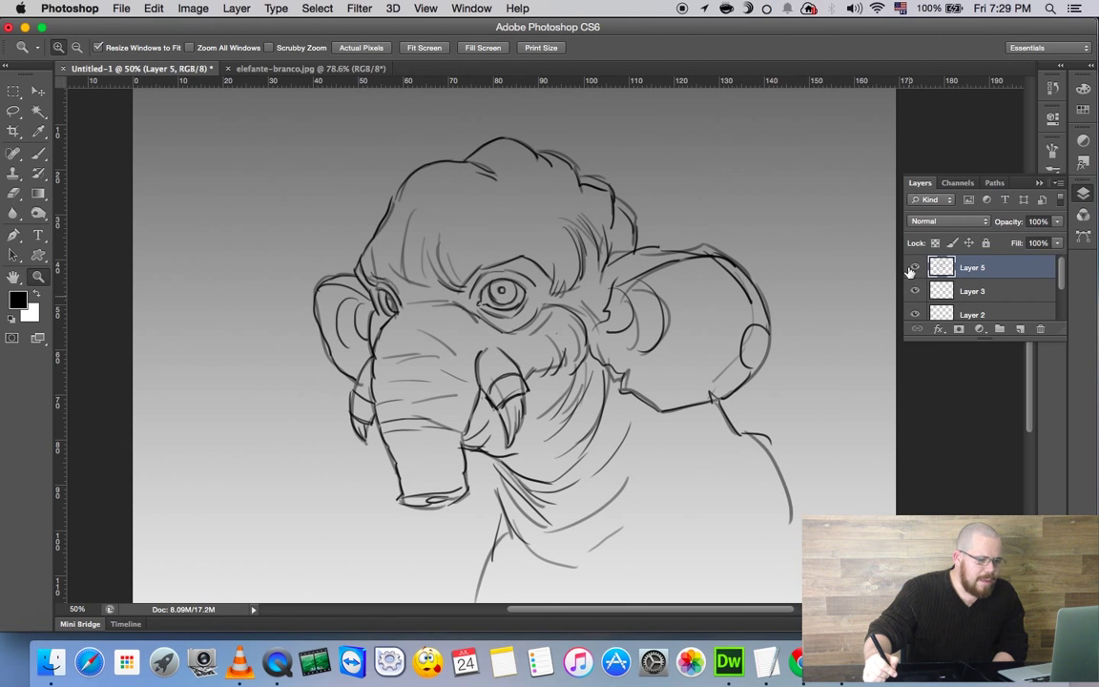
left_click(915, 269)
left_click(916, 269)
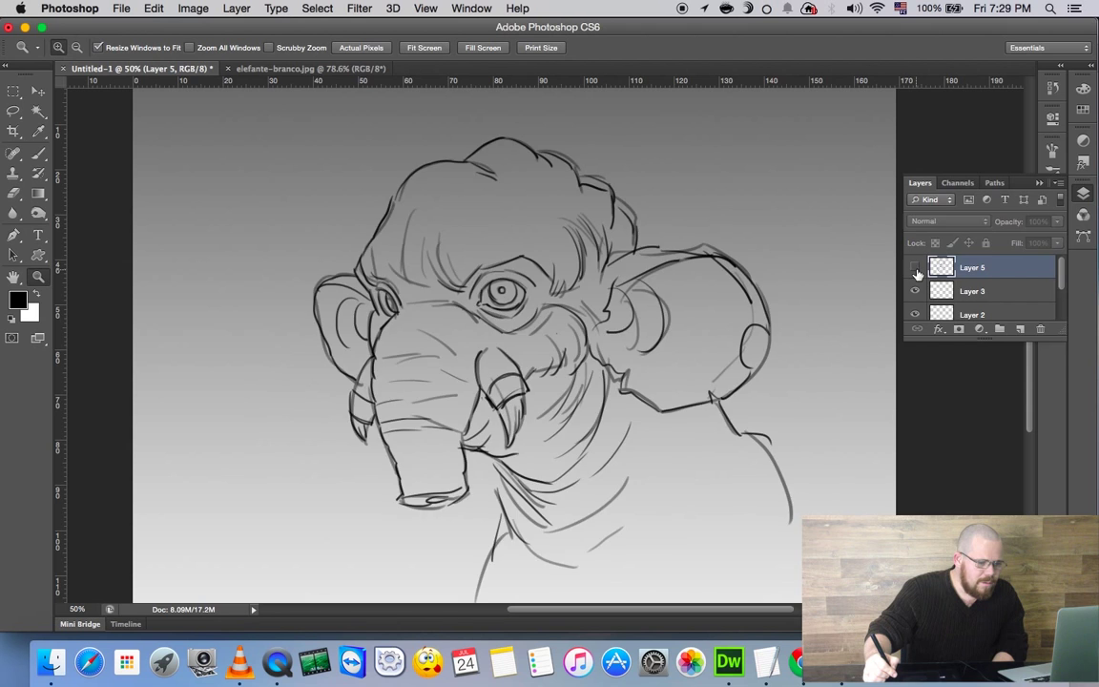
left_click(916, 269)
left_click(916, 269)
left_click(916, 269)
left_click(916, 269)
left_click(916, 269)
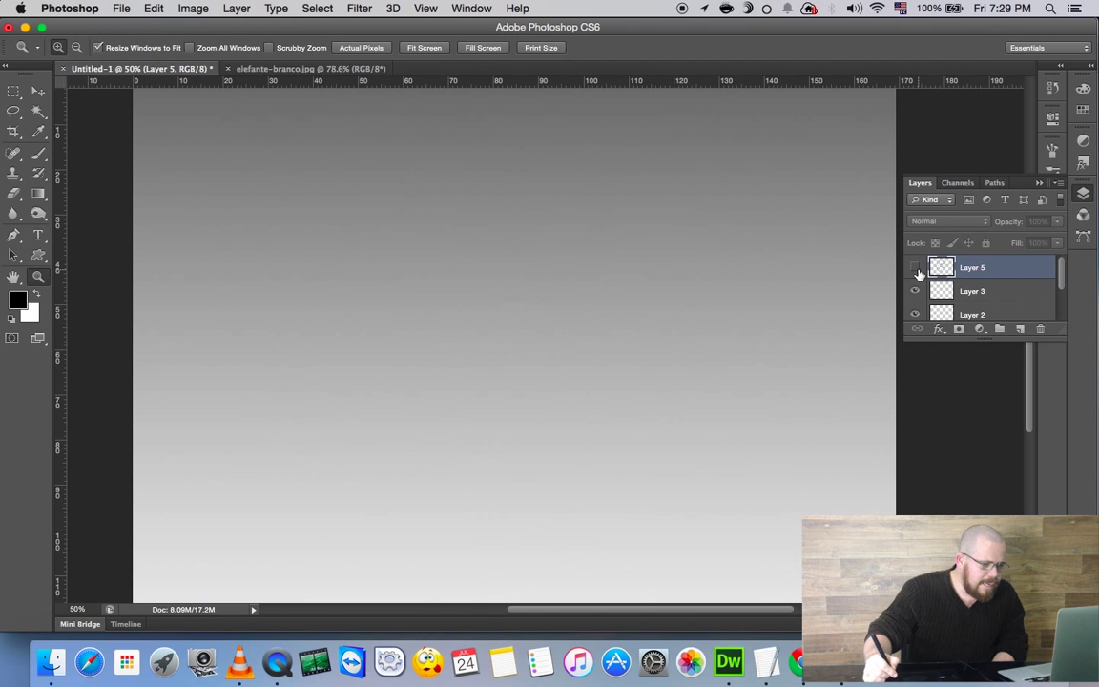
left_click(915, 269)
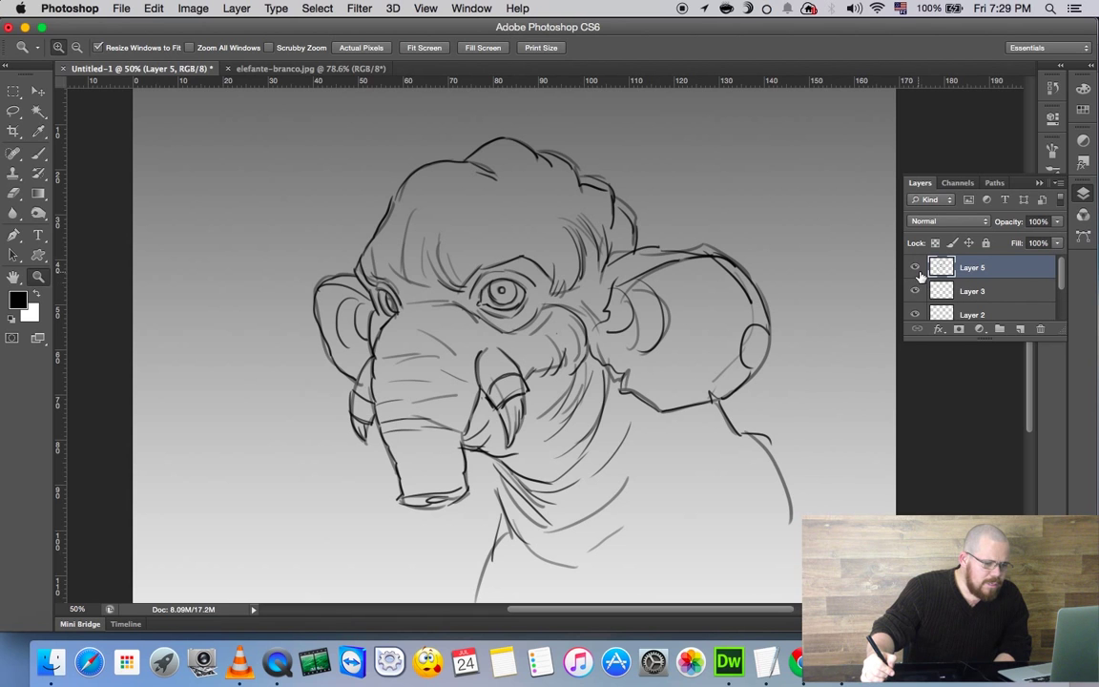
On Layer 3, paint pure red brush strokes along the elephant's head top and right ear.
left_click(951, 291)
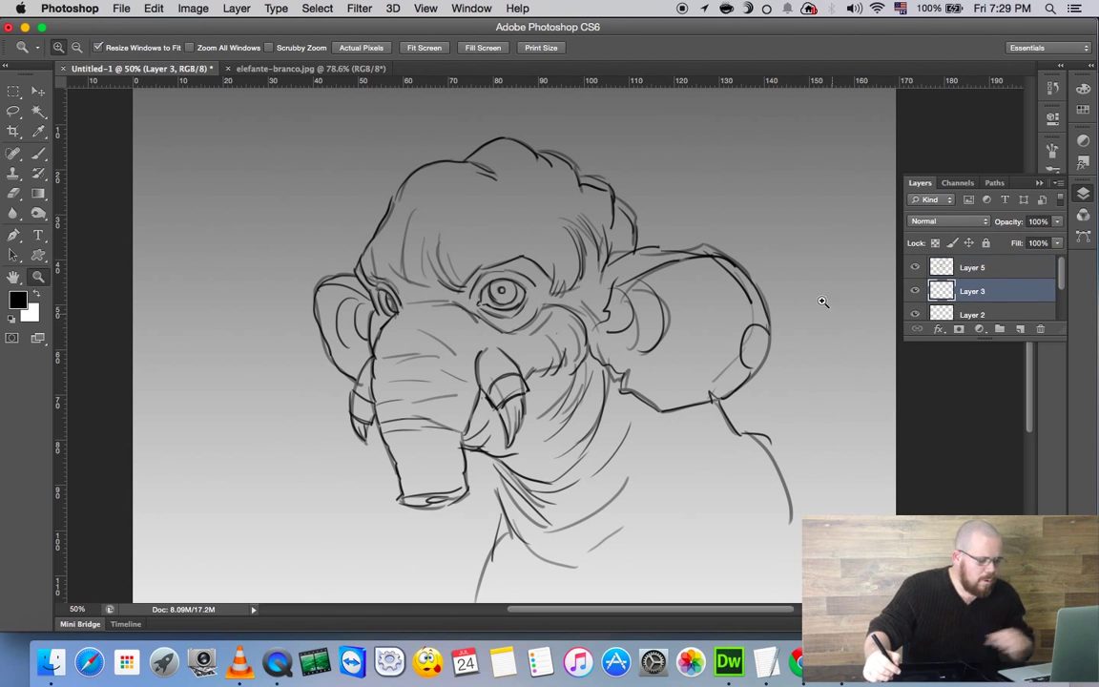
key("b")
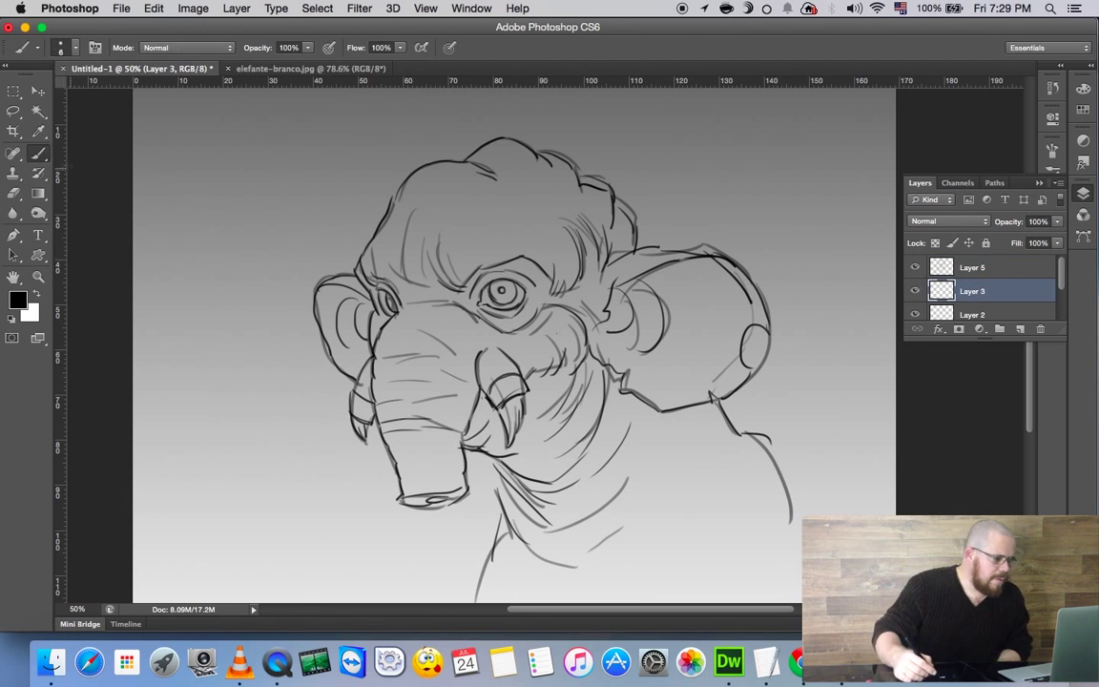
left_click(17, 300)
left_click(540, 188)
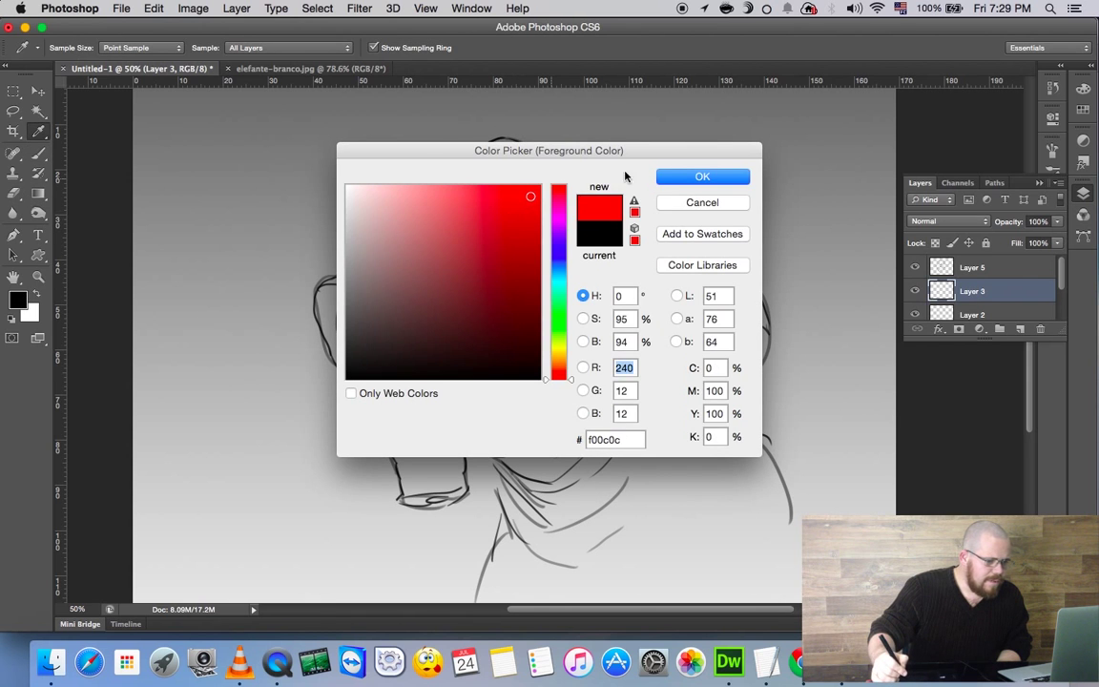
left_click(702, 176)
right_click(632, 200)
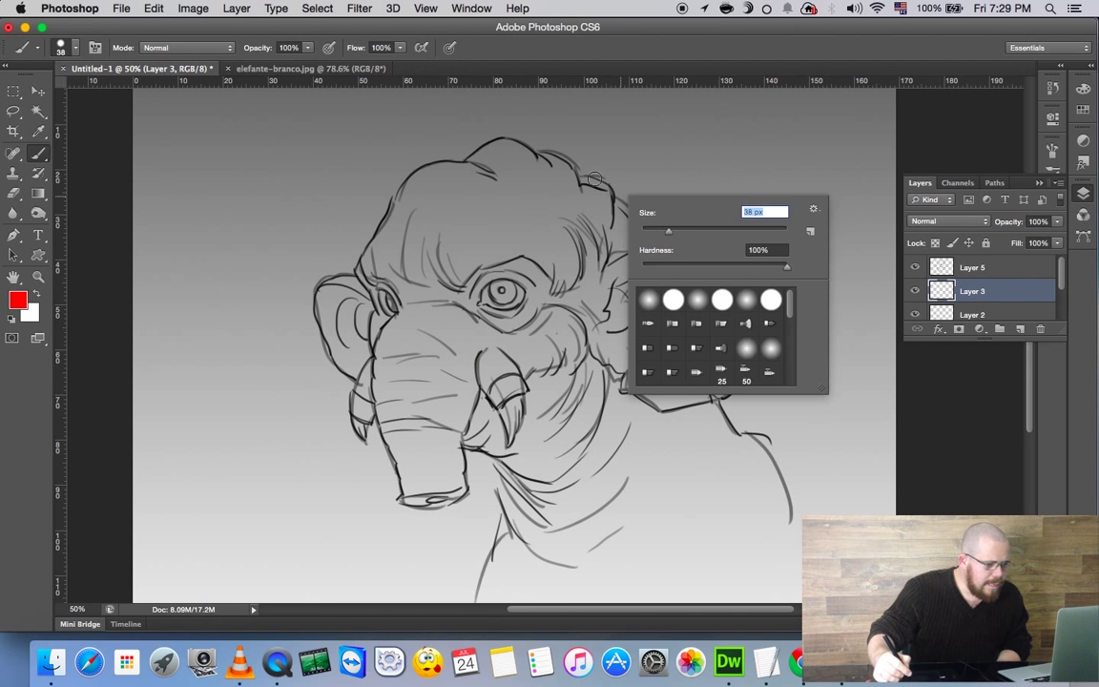
left_click(594, 179)
mouse_move(599, 160)
left_mouse_down()
mouse_move(654, 260)
mouse_move(709, 242)
mouse_move(769, 315)
left_mouse_up()
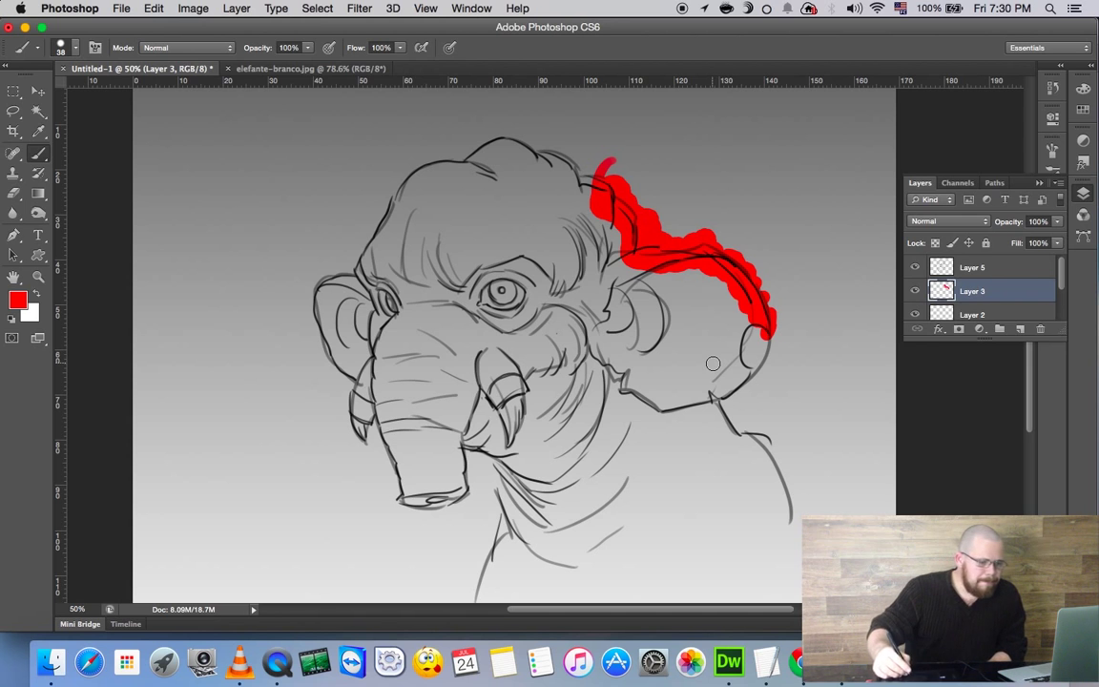
Toggle Layer 3's visibility to compare the red strokes against the sketch.
left_click(915, 291)
left_click(915, 291)
left_click(915, 291)
left_click(915, 291)
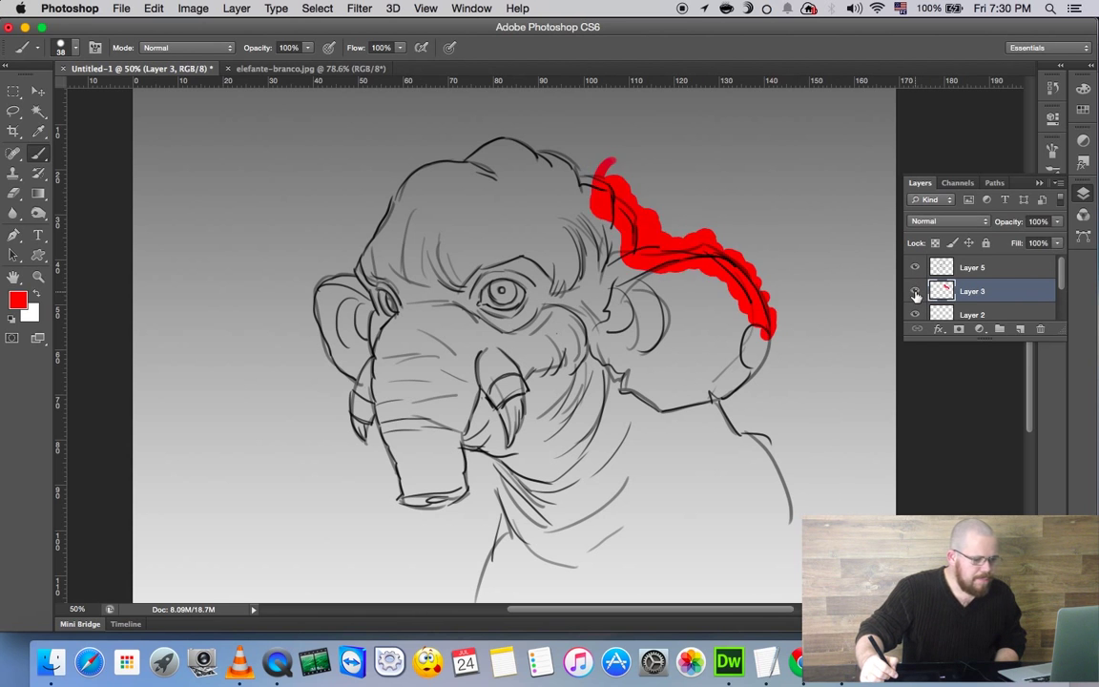
left_click(914, 291)
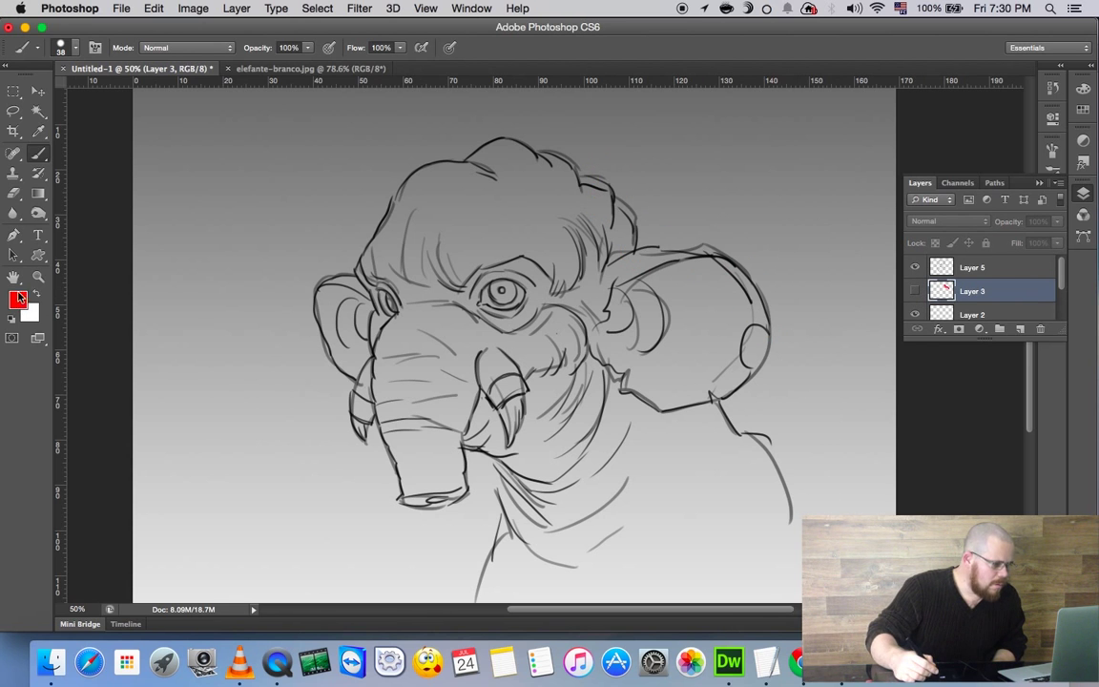
Change the foreground colour to muted purple 7f5b88 and show the red strokes again.
left_click(19, 303)
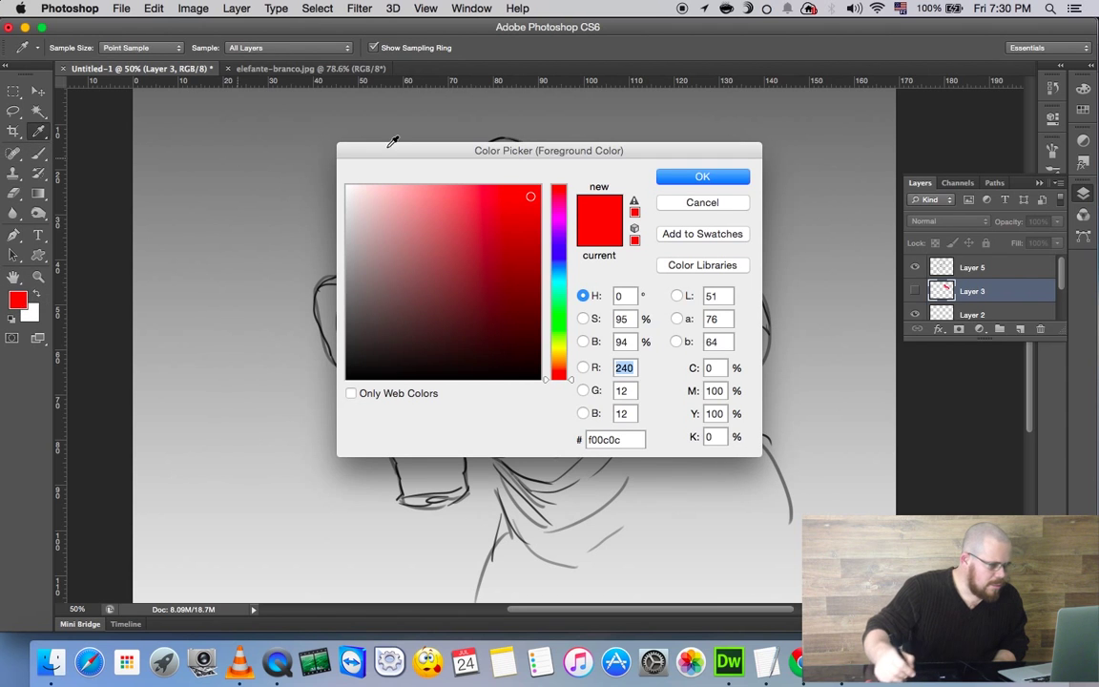
left_click(557, 224)
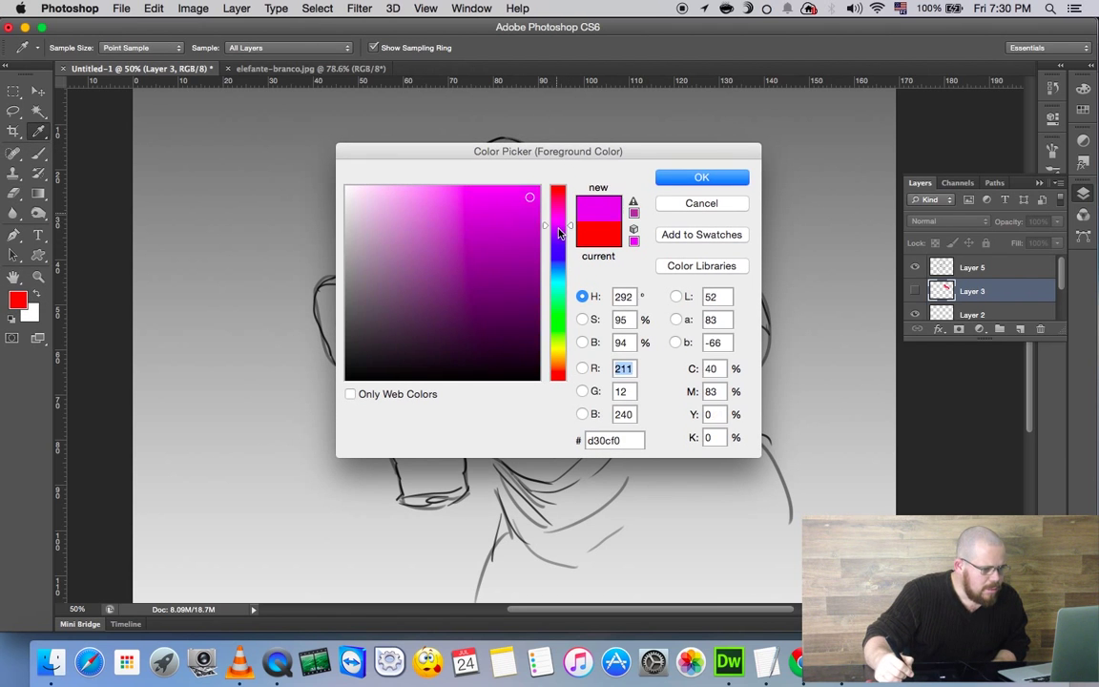
mouse_move(485, 293)
left_mouse_down()
mouse_move(420, 267)
mouse_move(444, 301)
mouse_move(407, 274)
left_mouse_up()
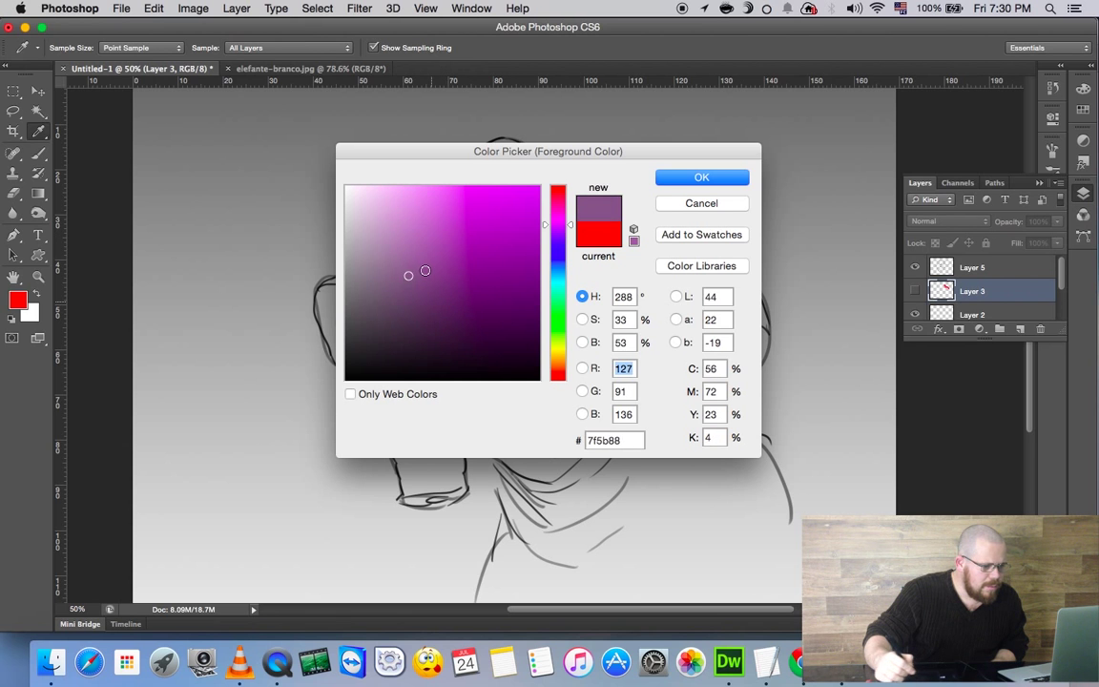
left_click(696, 177)
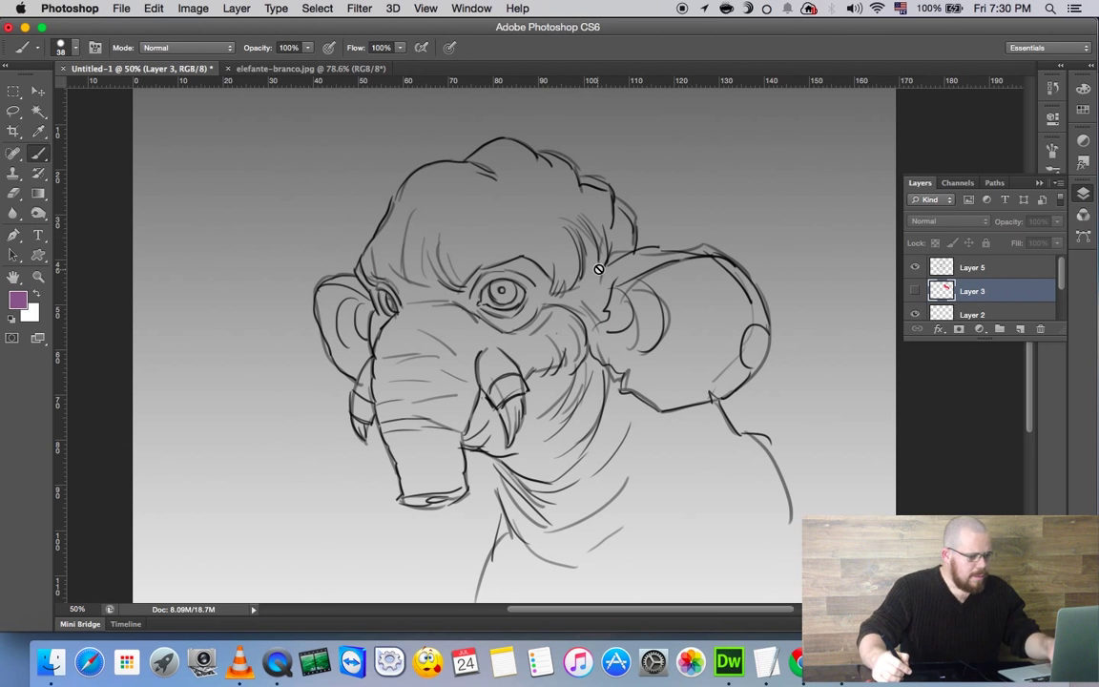
left_click(915, 290)
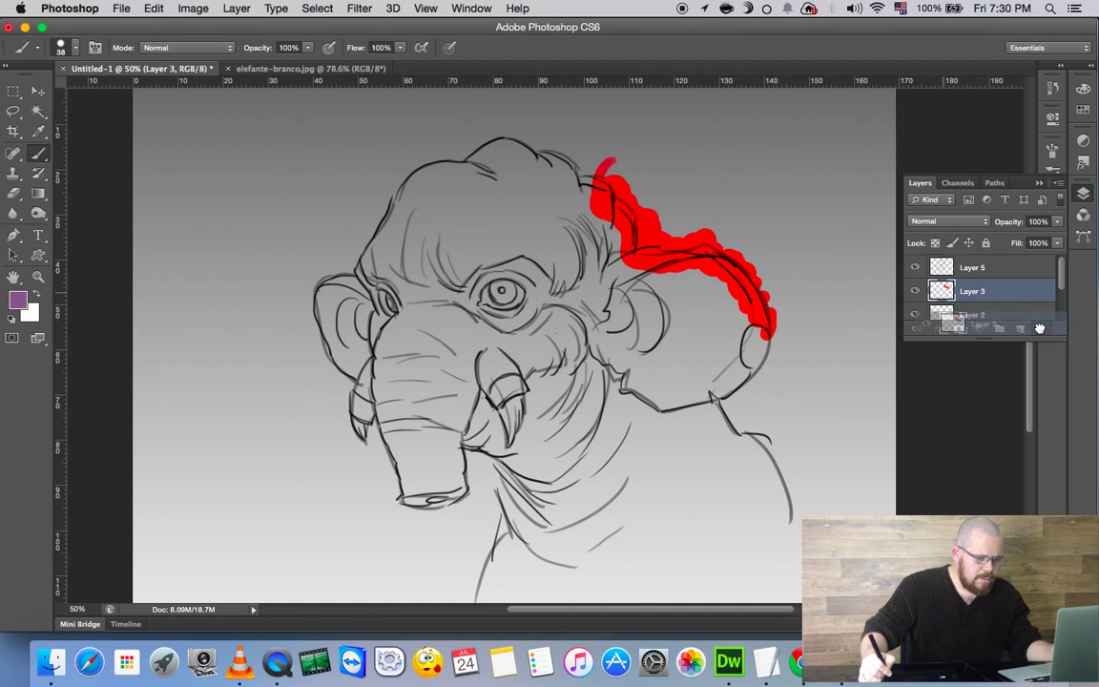
Delete the red test layer and paint purple at 78 px over forehead, eyes, upper trunk and left ear.
key("Delete")
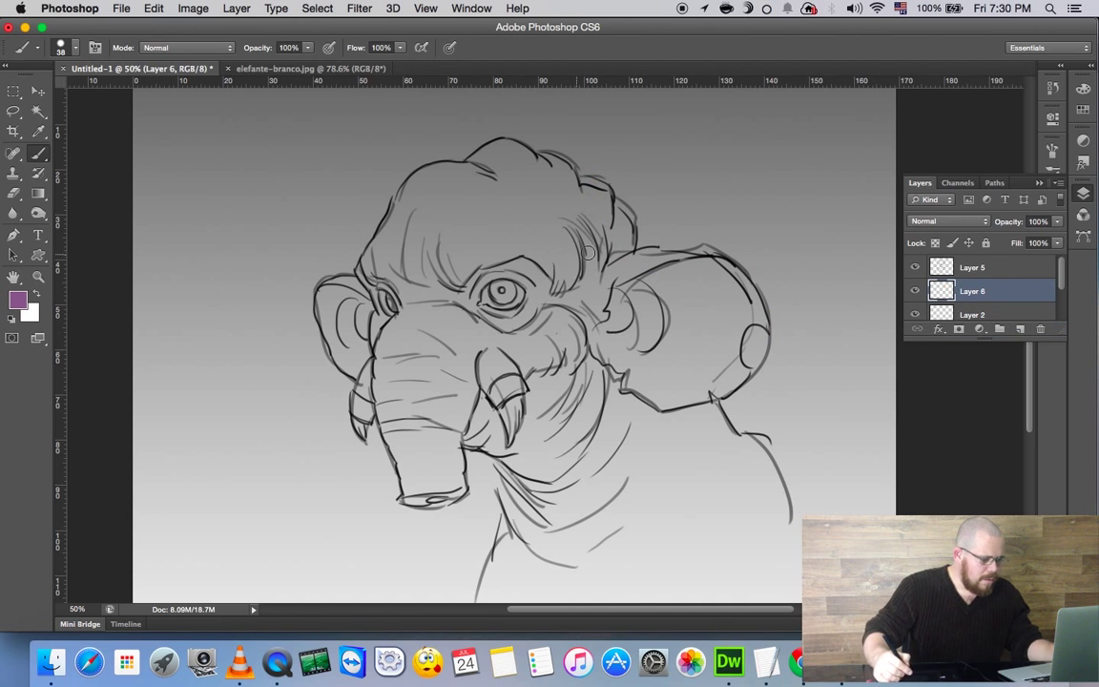
right_click(551, 217)
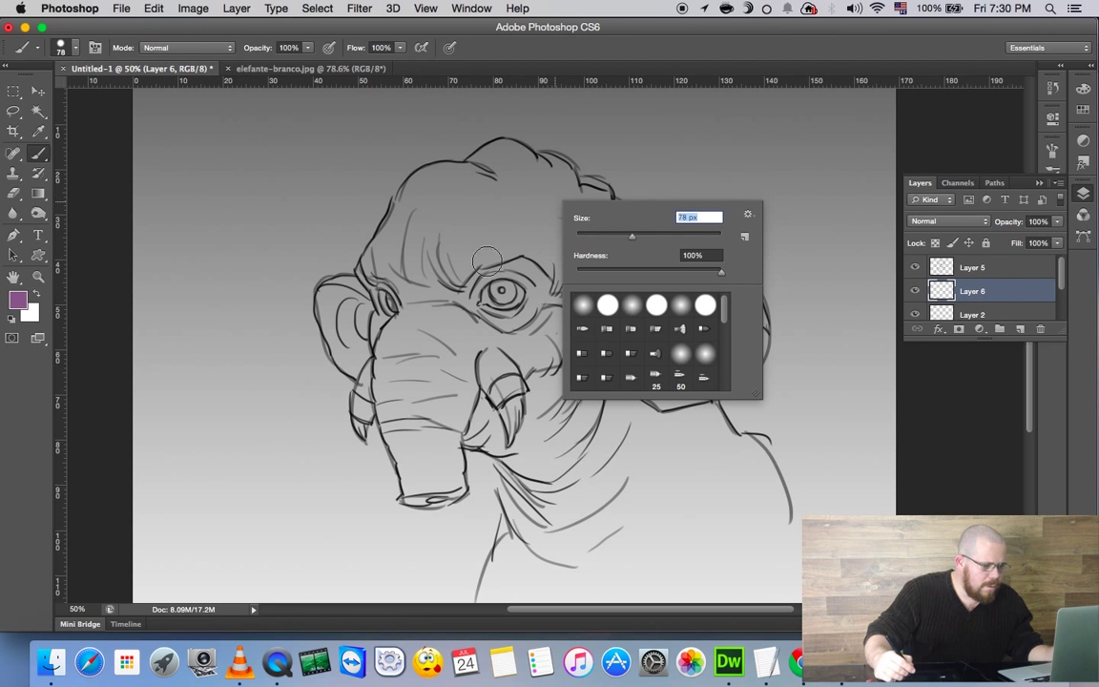
mouse_move(482, 236)
left_mouse_down()
mouse_move(500, 209)
mouse_move(486, 184)
mouse_move(496, 177)
mouse_move(420, 220)
mouse_move(485, 188)
left_mouse_up()
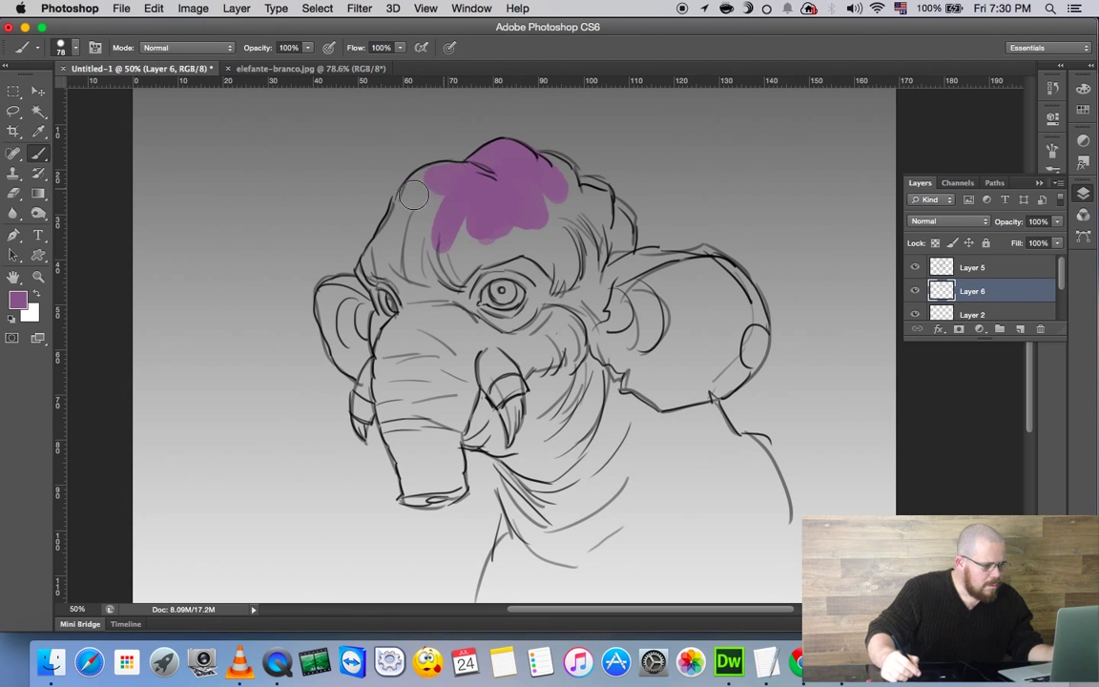
mouse_move(413, 194)
left_mouse_down()
mouse_move(387, 253)
mouse_move(418, 211)
left_mouse_up()
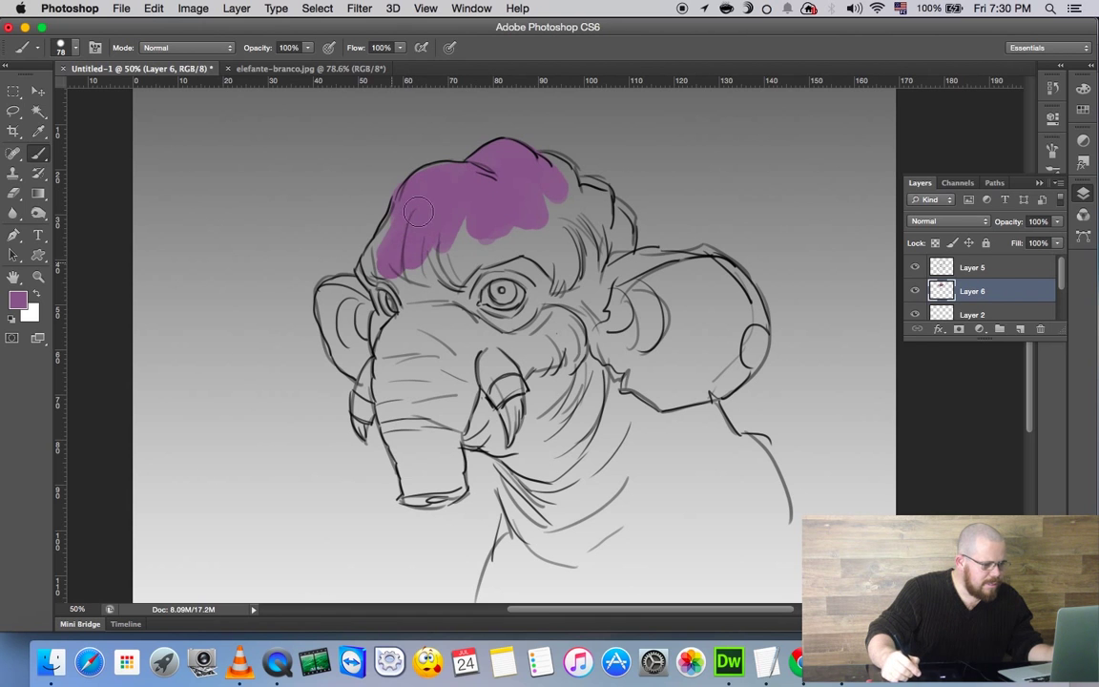
mouse_move(387, 277)
left_mouse_down()
mouse_move(348, 281)
mouse_move(419, 248)
mouse_move(558, 229)
mouse_move(542, 171)
left_mouse_up()
mouse_move(577, 236)
left_mouse_down()
mouse_move(381, 344)
mouse_move(377, 319)
mouse_move(329, 300)
mouse_move(348, 317)
mouse_move(324, 353)
mouse_move(368, 367)
mouse_move(357, 382)
mouse_move(420, 422)
mouse_move(425, 334)
mouse_move(472, 315)
mouse_move(587, 194)
mouse_move(625, 248)
mouse_move(610, 305)
left_mouse_up()
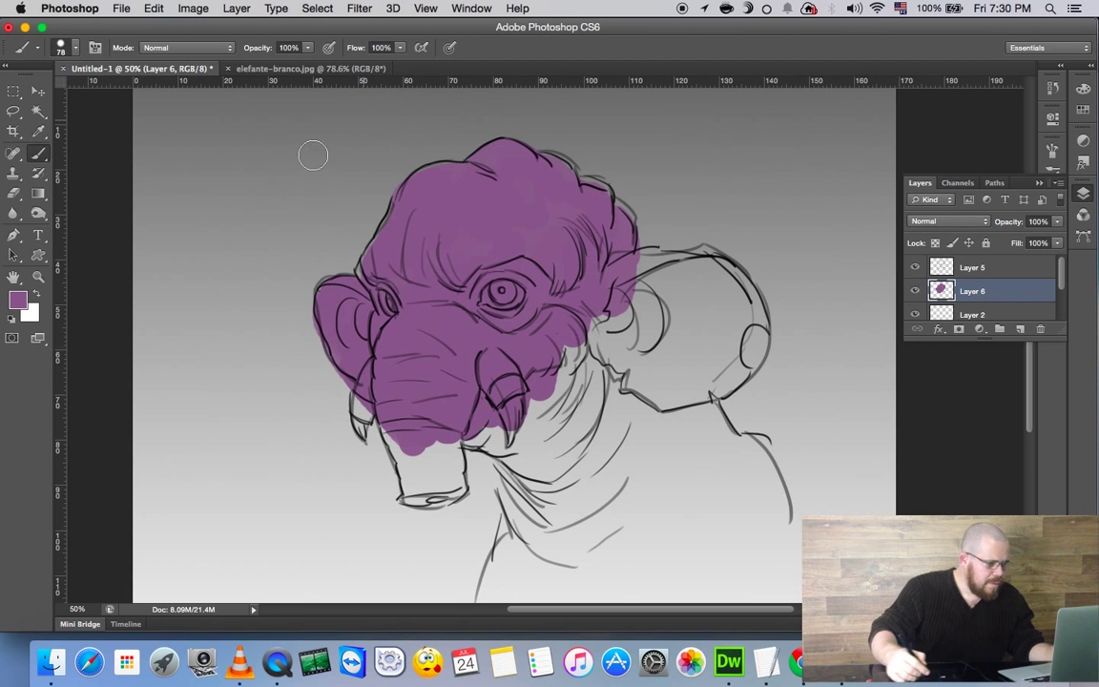
left_click(14, 111)
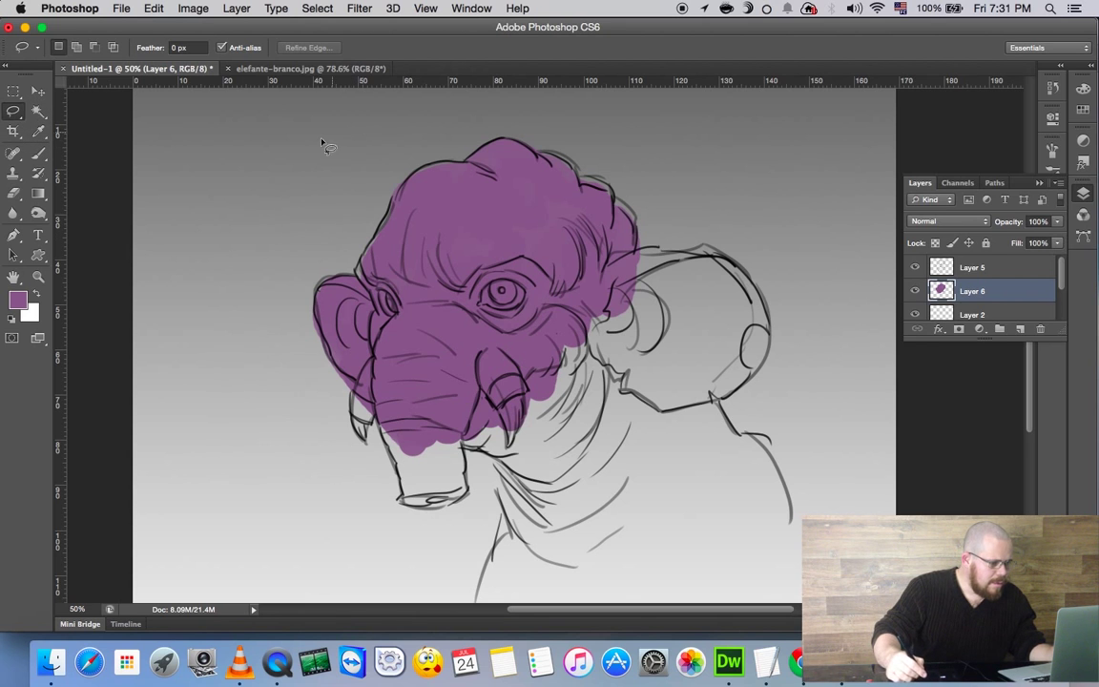
left_click_drag(368, 142, 391, 181)
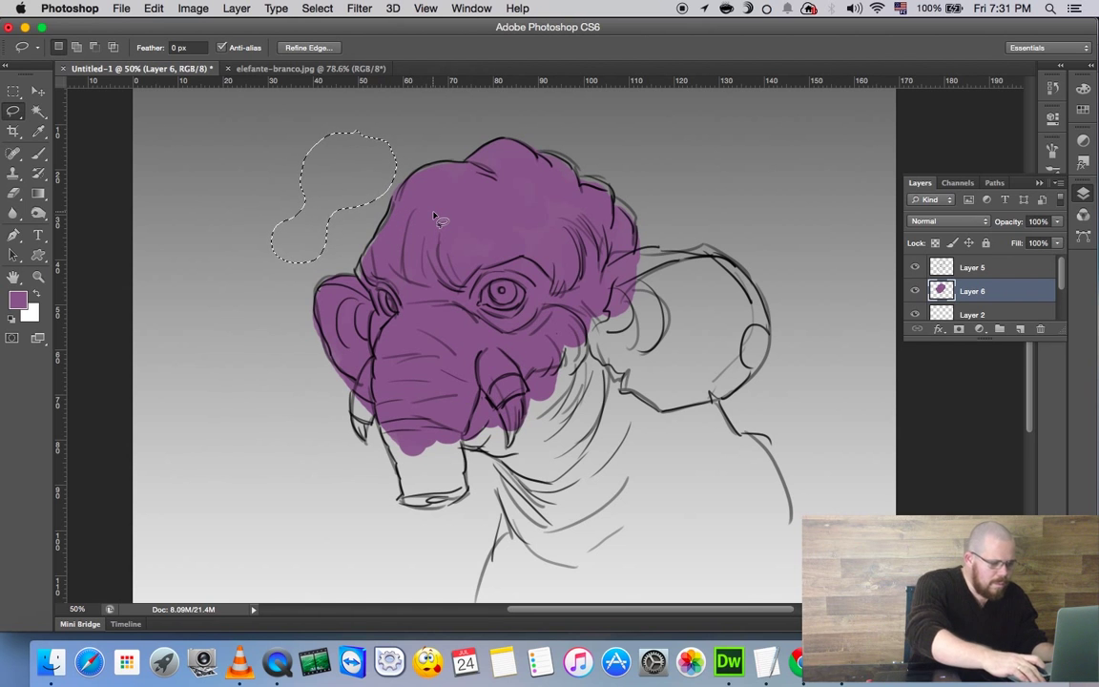
key("super+BackSpace")
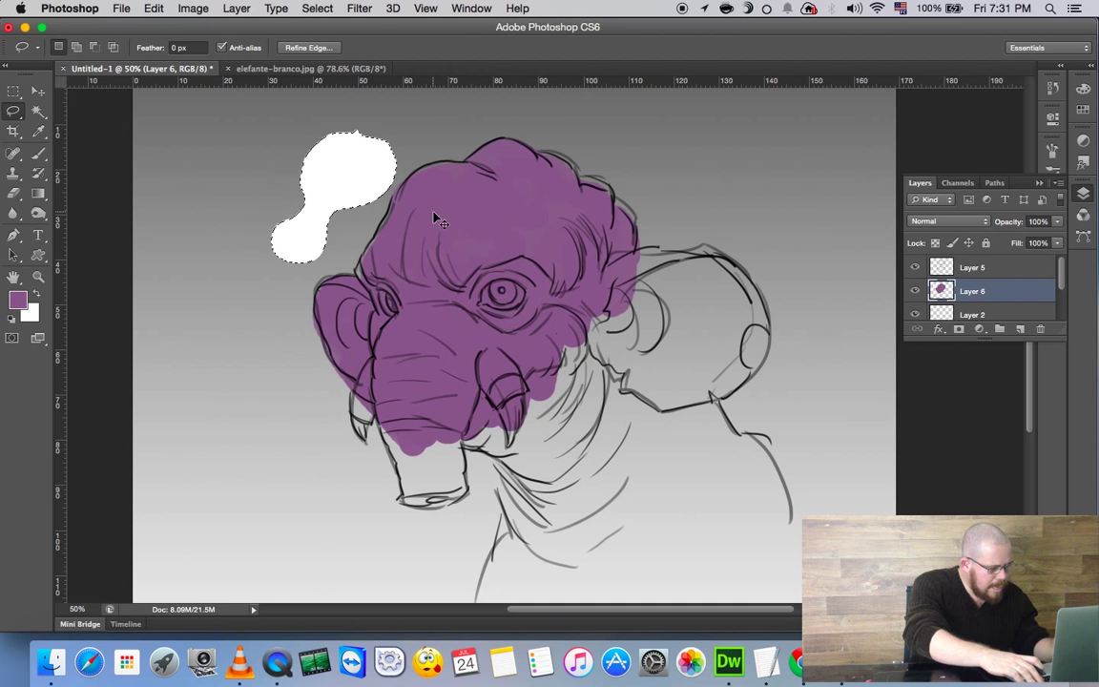
key("super+z")
key("alt+BackSpace")
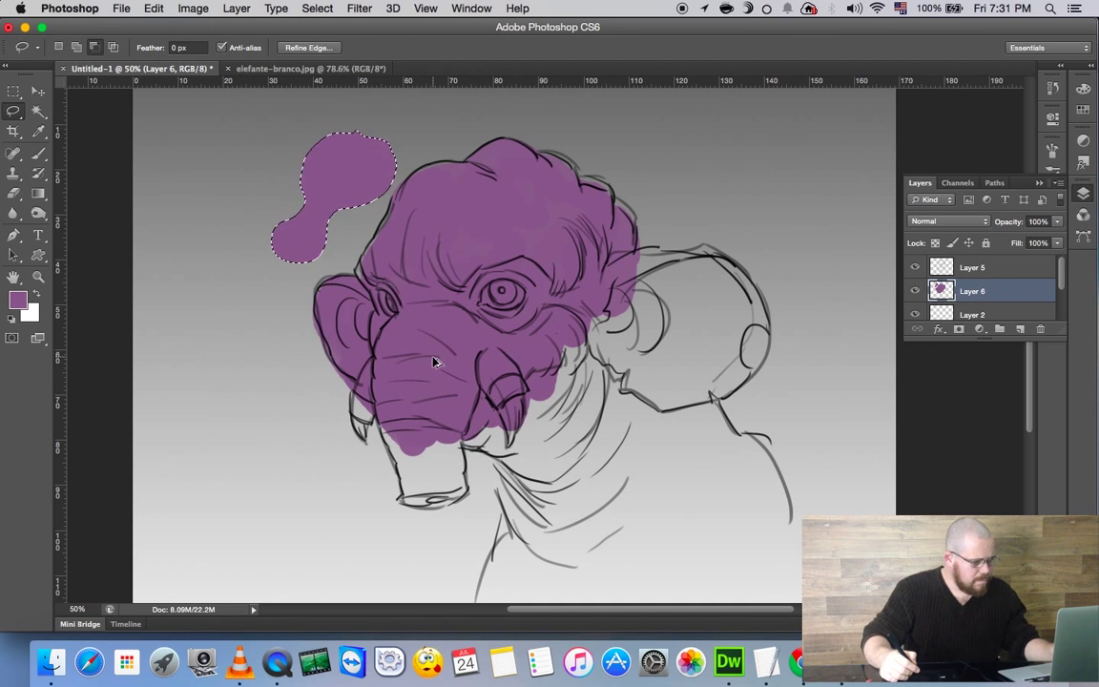
key("super+alt+z")
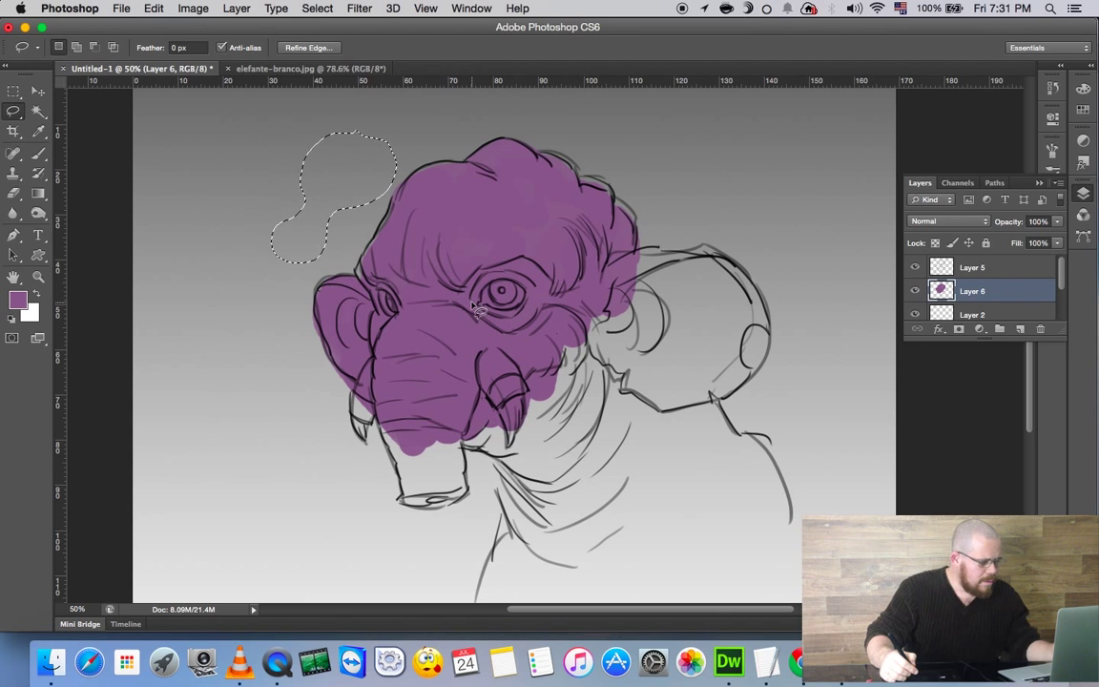
key("super+d")
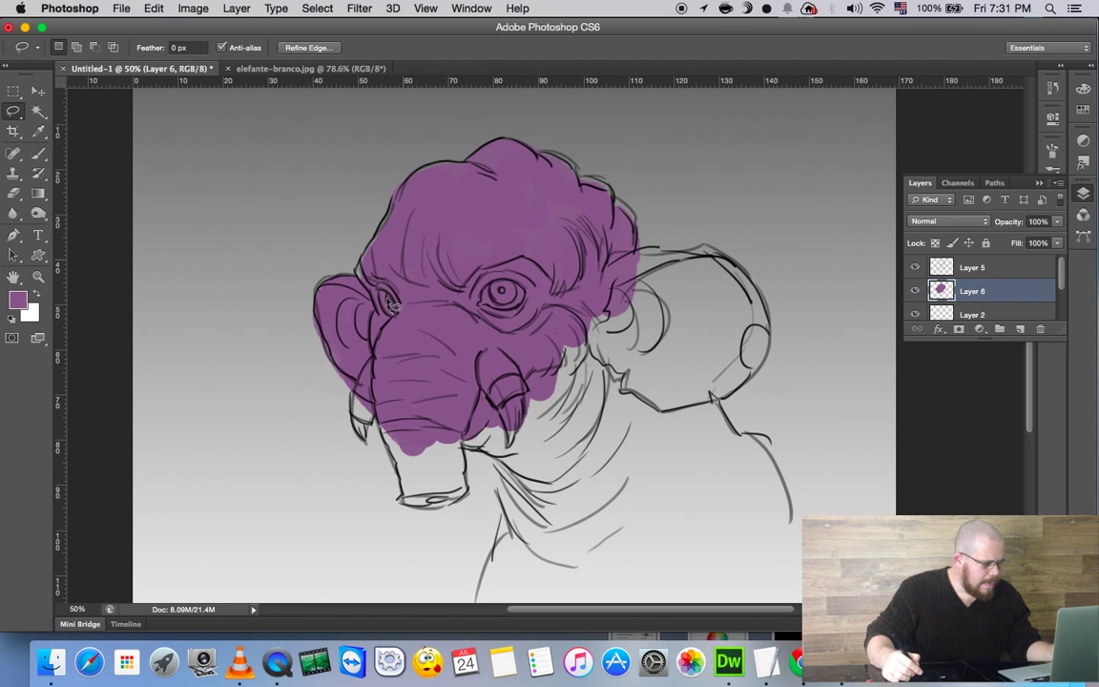
key("super+d")
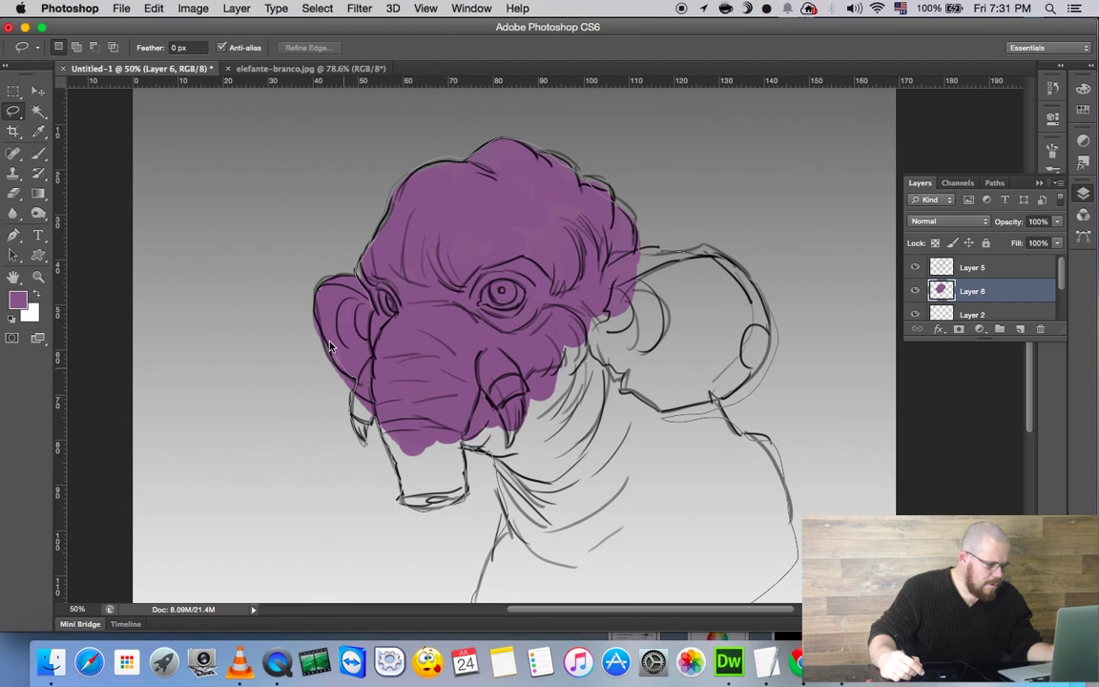
Load the elephant outline selection, add the lower-right body edge with the Lasso, and fill it purple.
key("ctrl+shift+d")
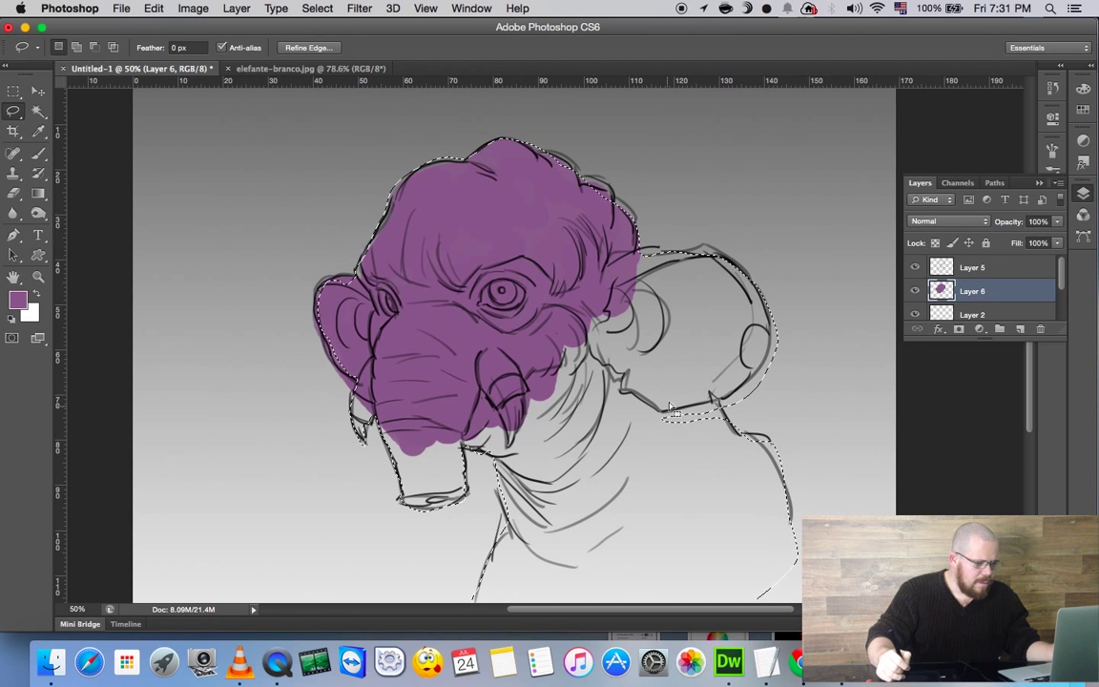
key("z")
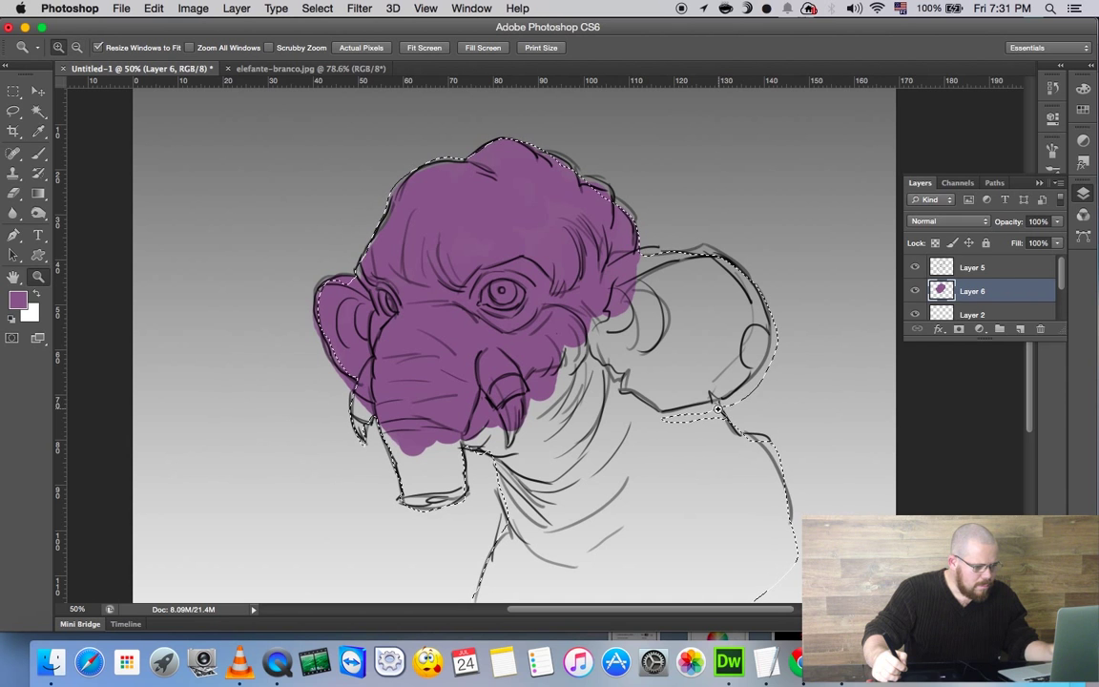
key("l")
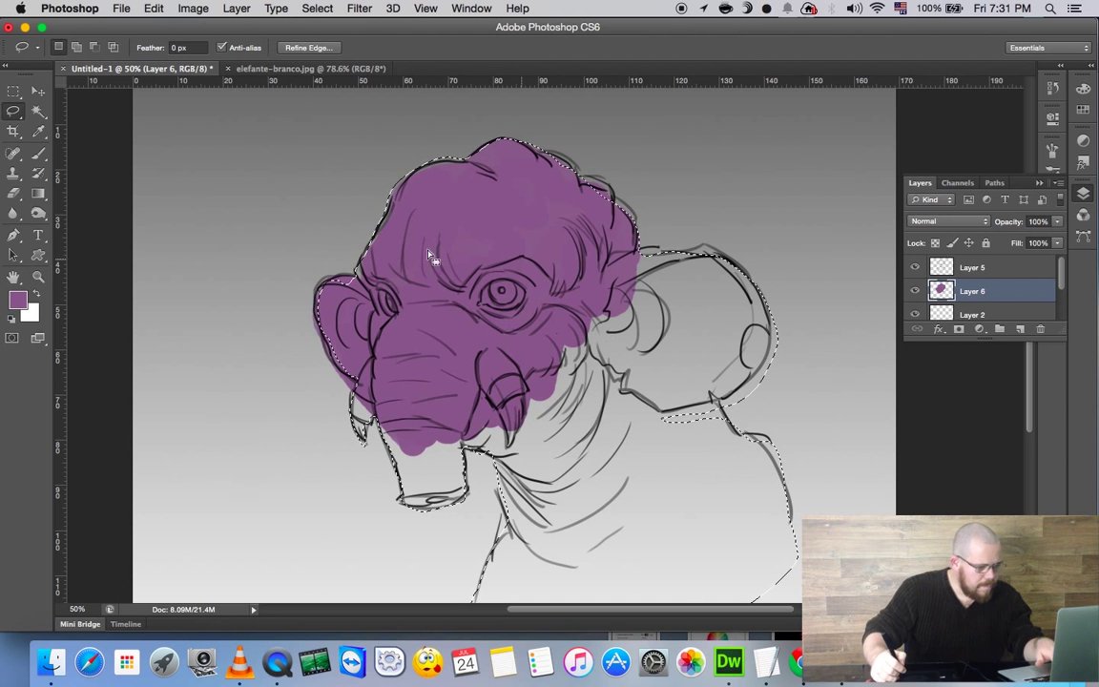
key("shift")
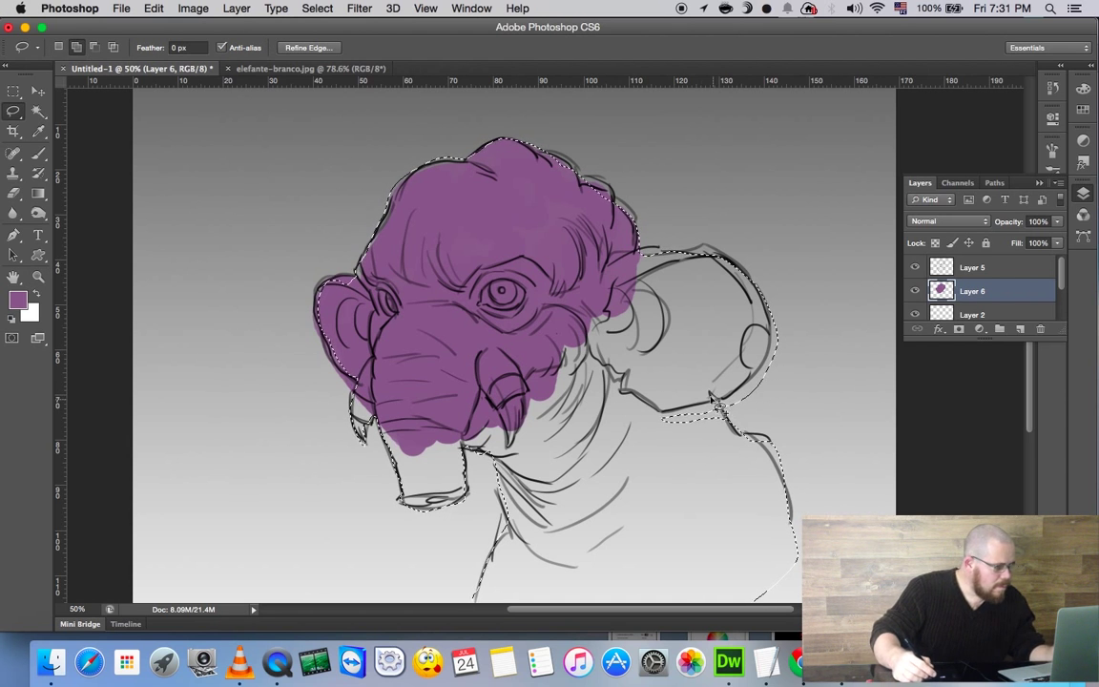
left_click_drag(720, 405, 717, 404)
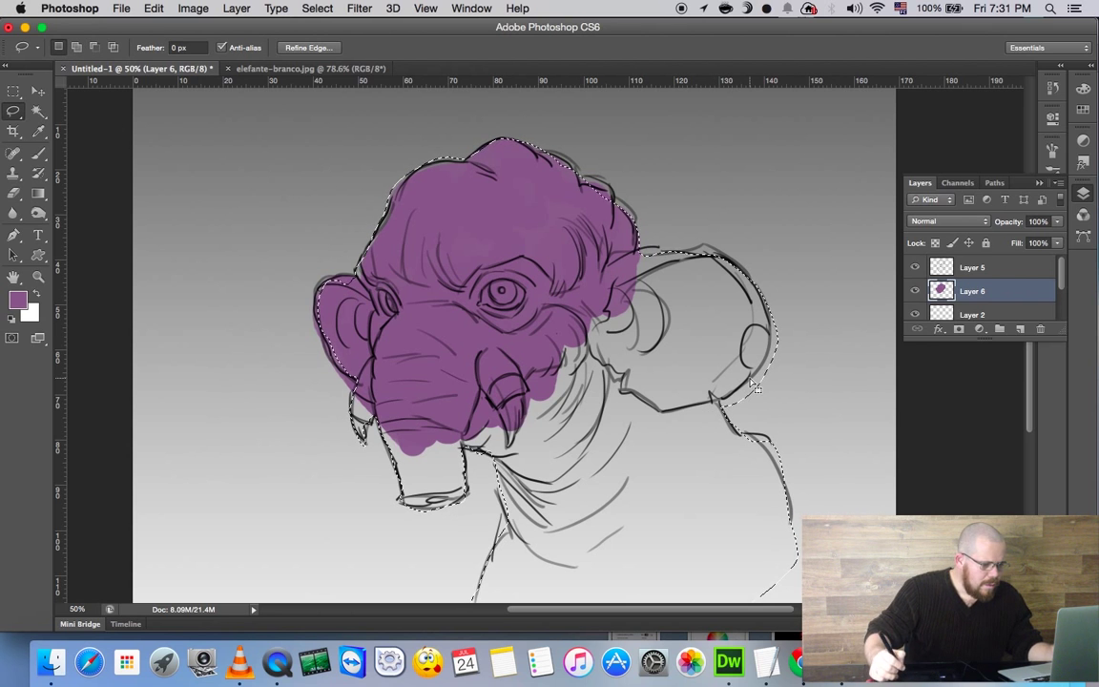
key("alt+BackSpace")
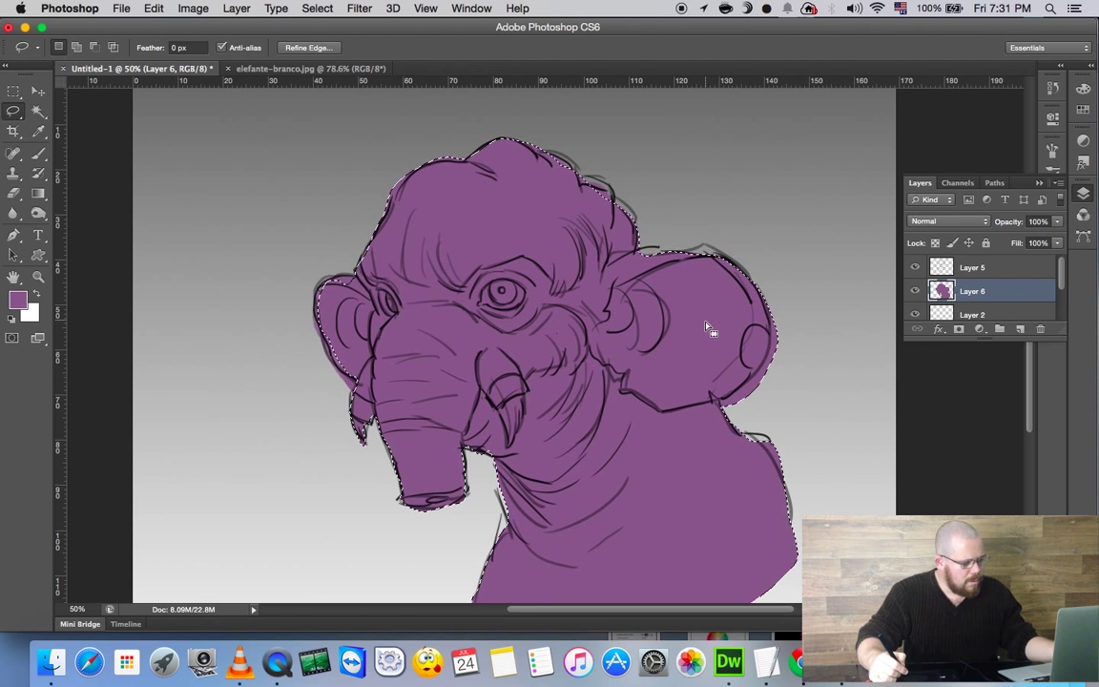
key("alt")
Reload the elephant selection and erase the small round spot on the right ear's edge.
key("super+d")
key("F7")
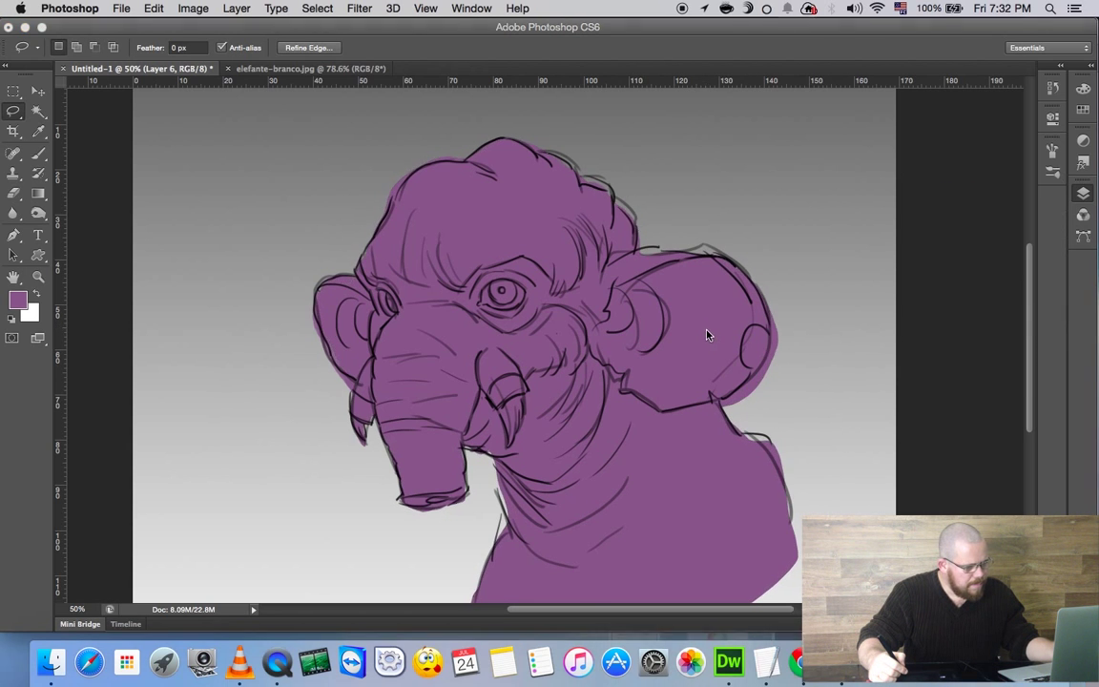
left_click(1083, 193)
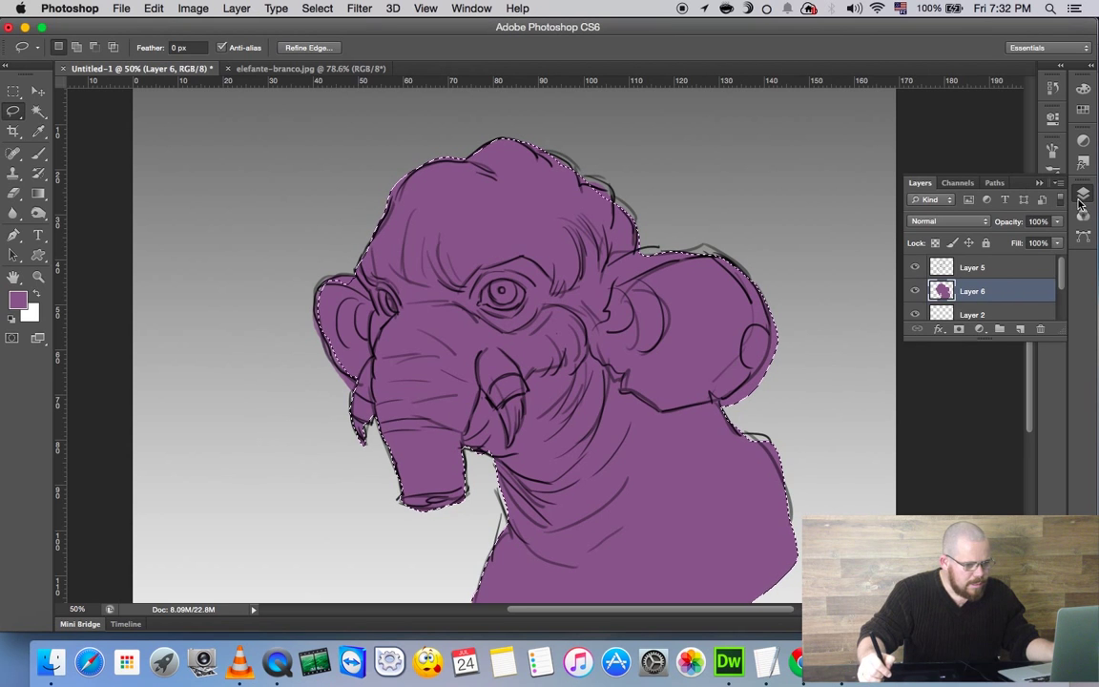
key("super+shift+d")
key("b")
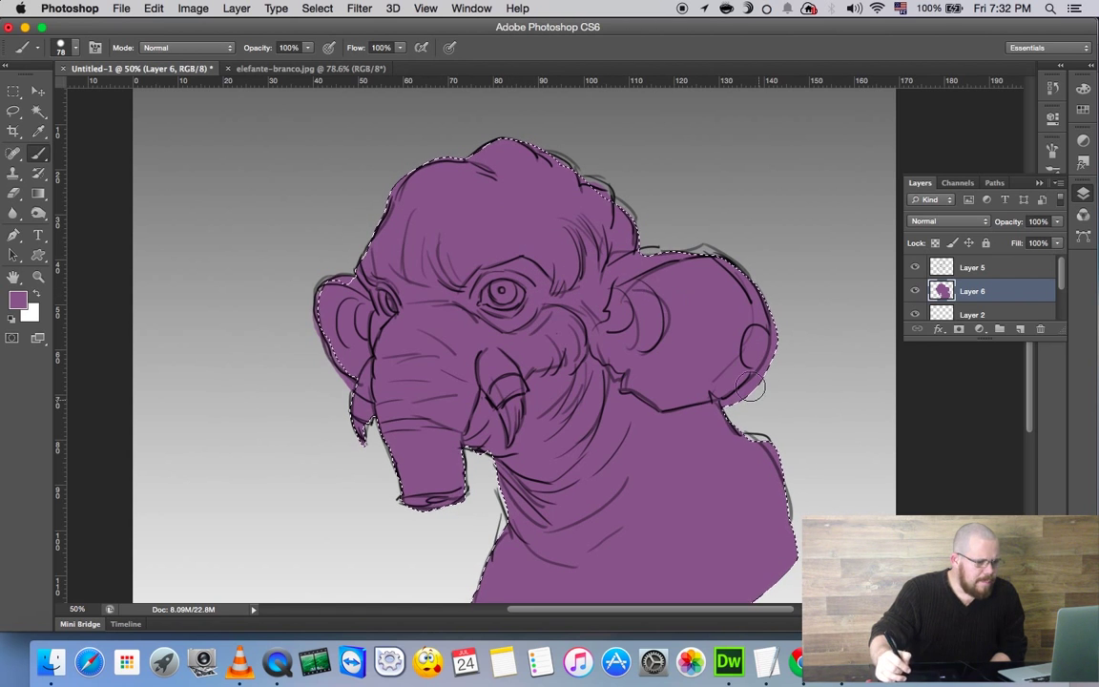
key("e")
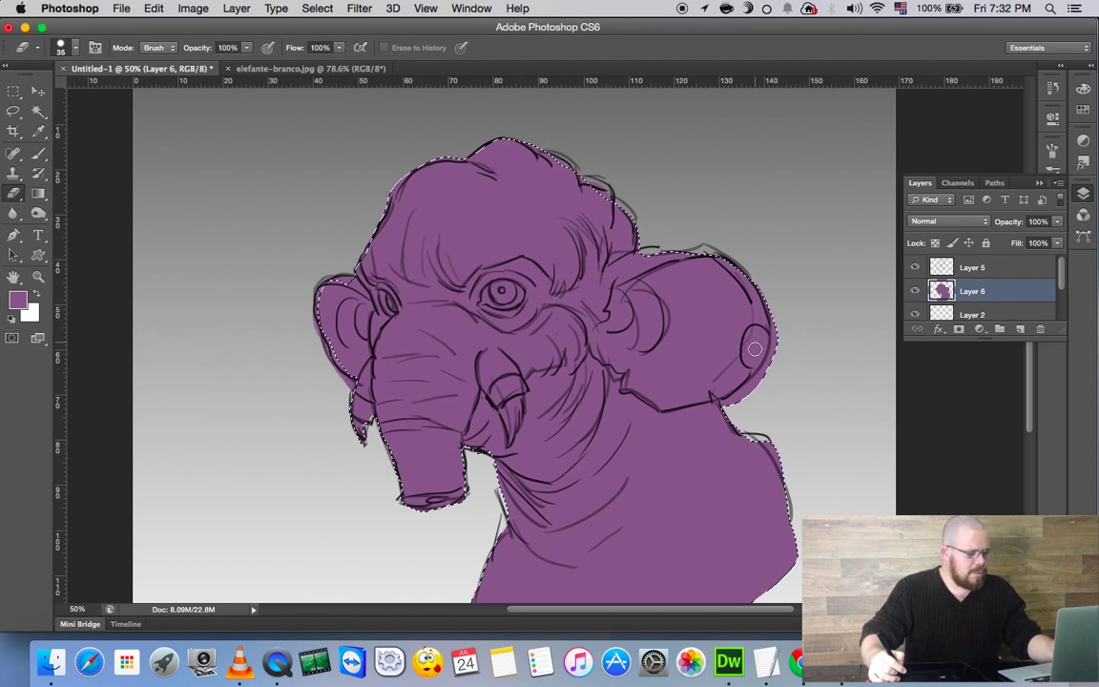
mouse_move(753, 336)
left_mouse_down()
mouse_move(774, 353)
mouse_move(767, 334)
left_mouse_up()
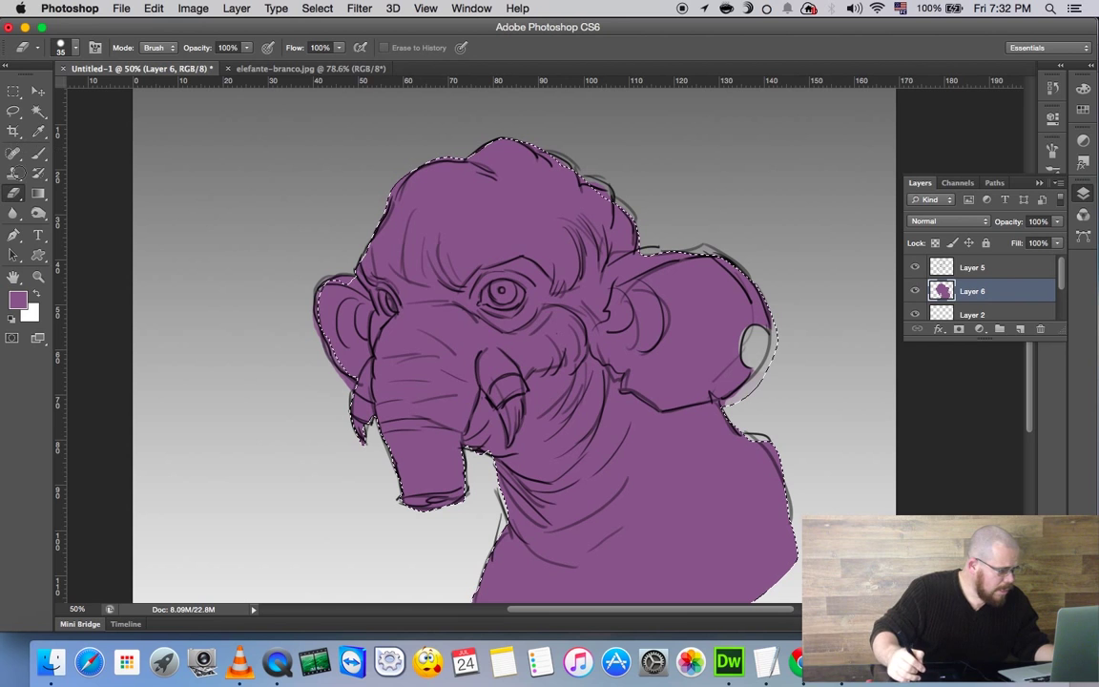
Set the foreground colour to dark purple 4a2c51 and the brush size to 78 px.
left_click(18, 299)
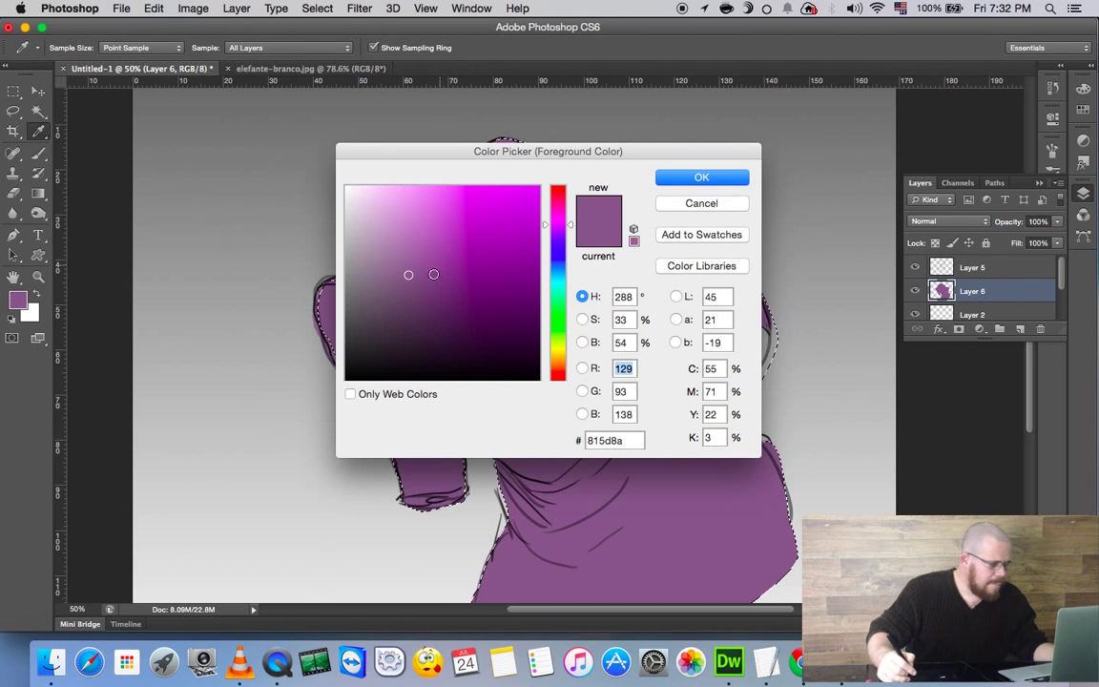
mouse_move(408, 276)
left_mouse_down()
mouse_move(435, 334)
mouse_move(433, 319)
left_mouse_up()
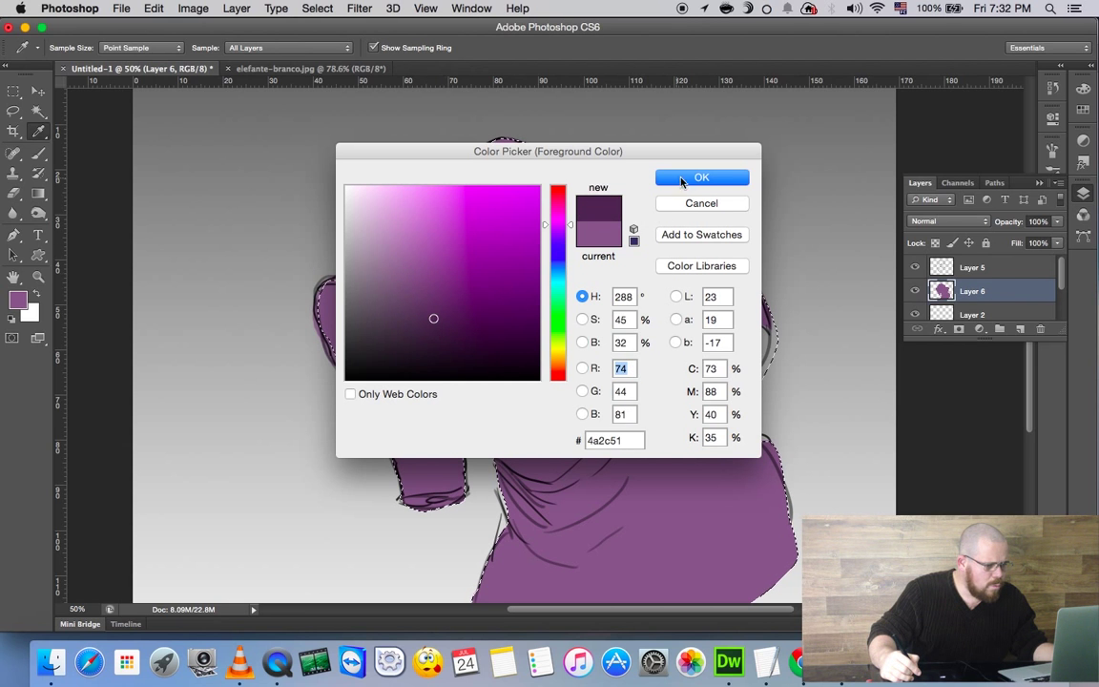
left_click(701, 178)
key("b")
right_click(553, 229)
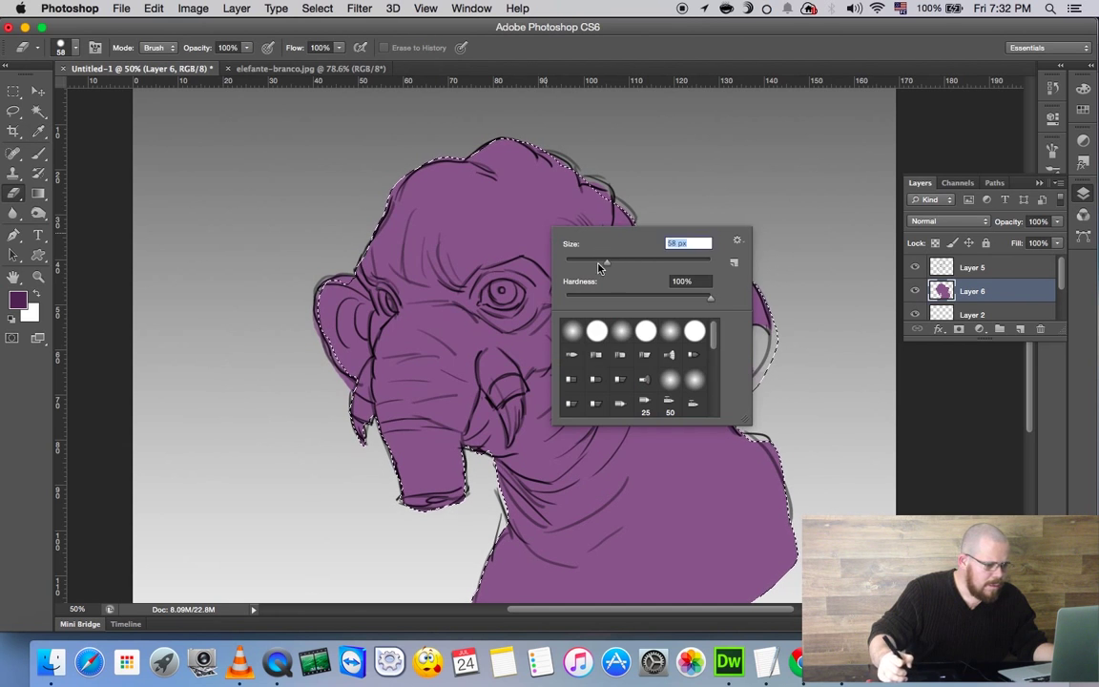
left_click_drag(599, 268, 608, 268)
key("Return")
With a 49 px brush, shade the brow, left ear edge, cheek and side of the trunk.
key("b")
key("ctrl+d")
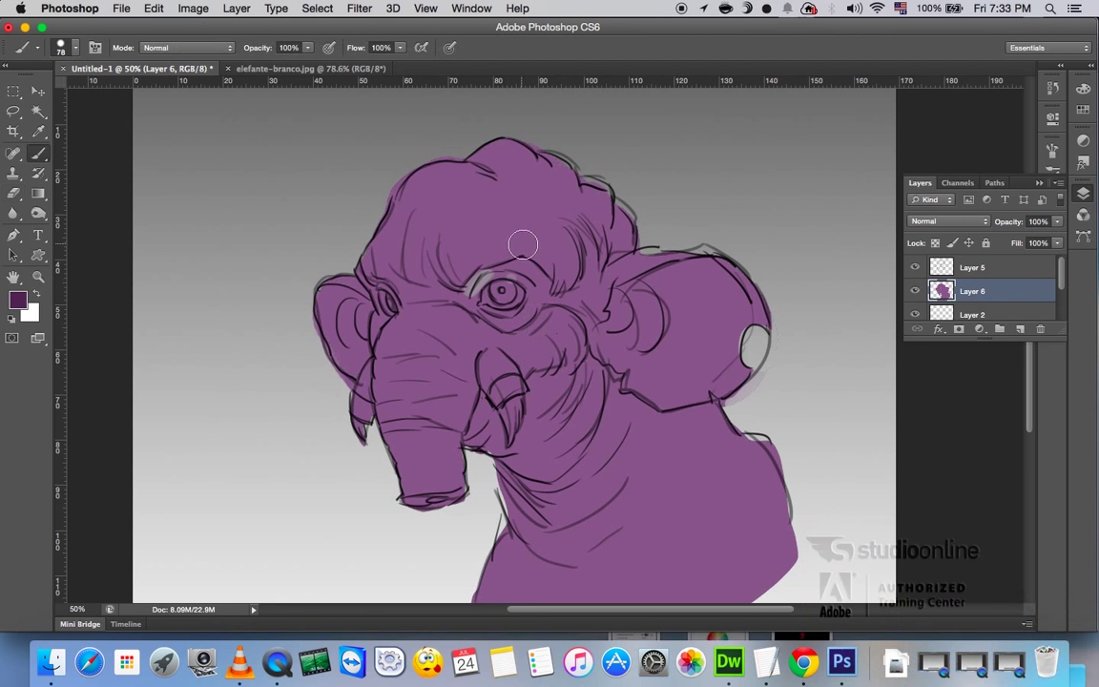
right_click(522, 245)
left_click(579, 281)
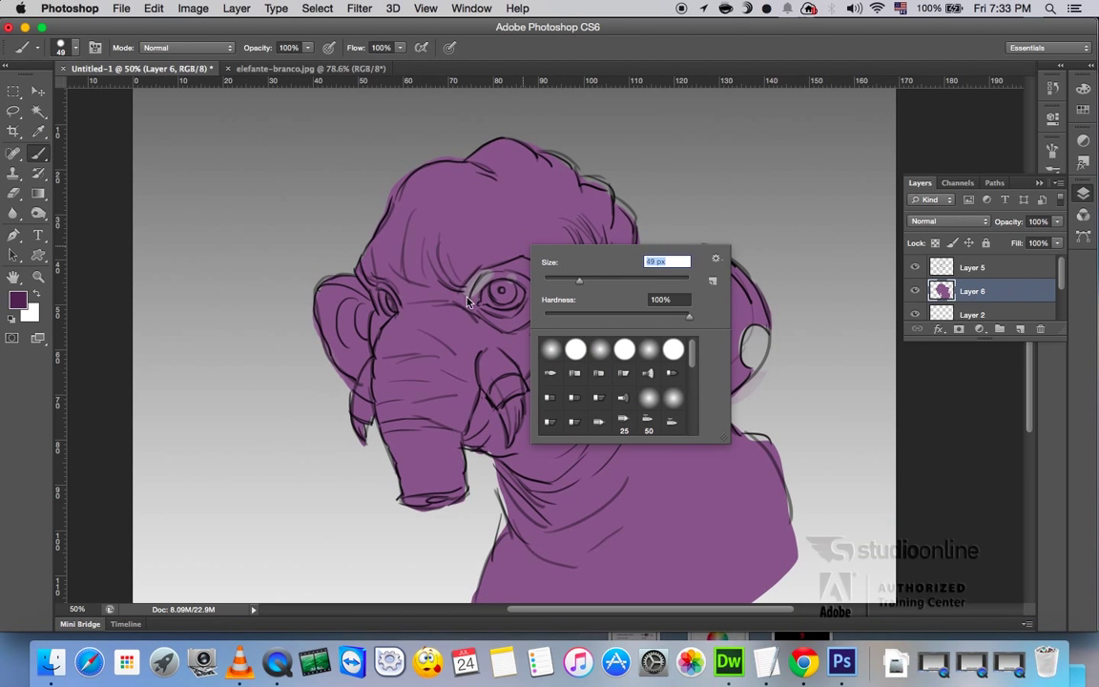
key("Return")
left_click_drag(466, 297, 534, 275)
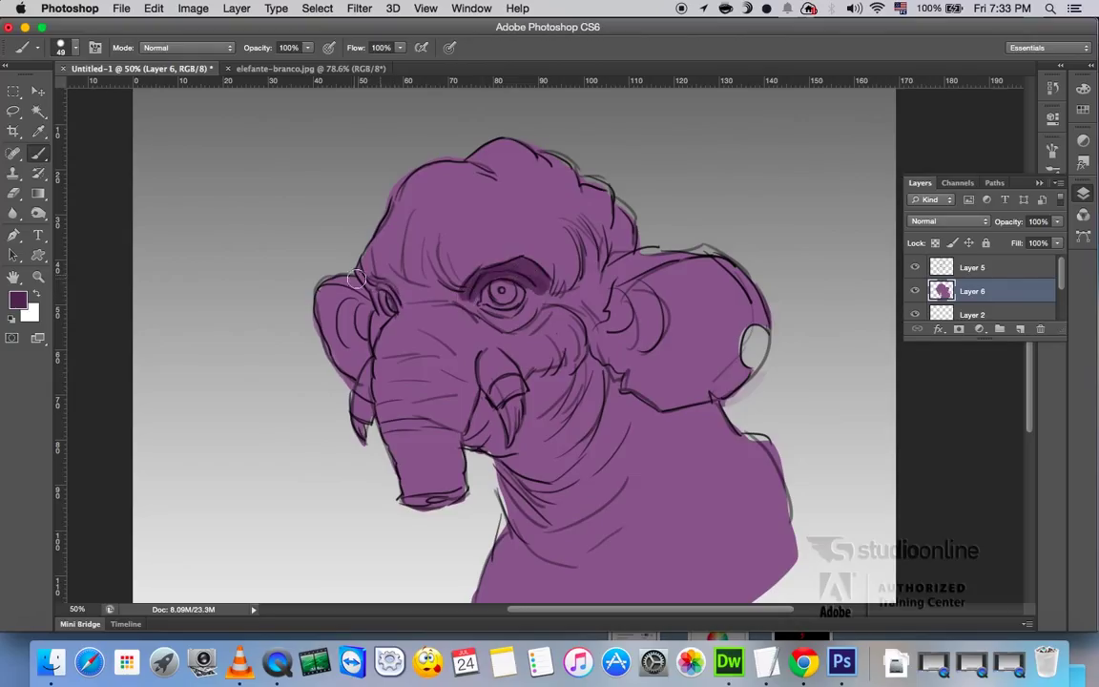
left_click_drag(357, 277, 376, 346)
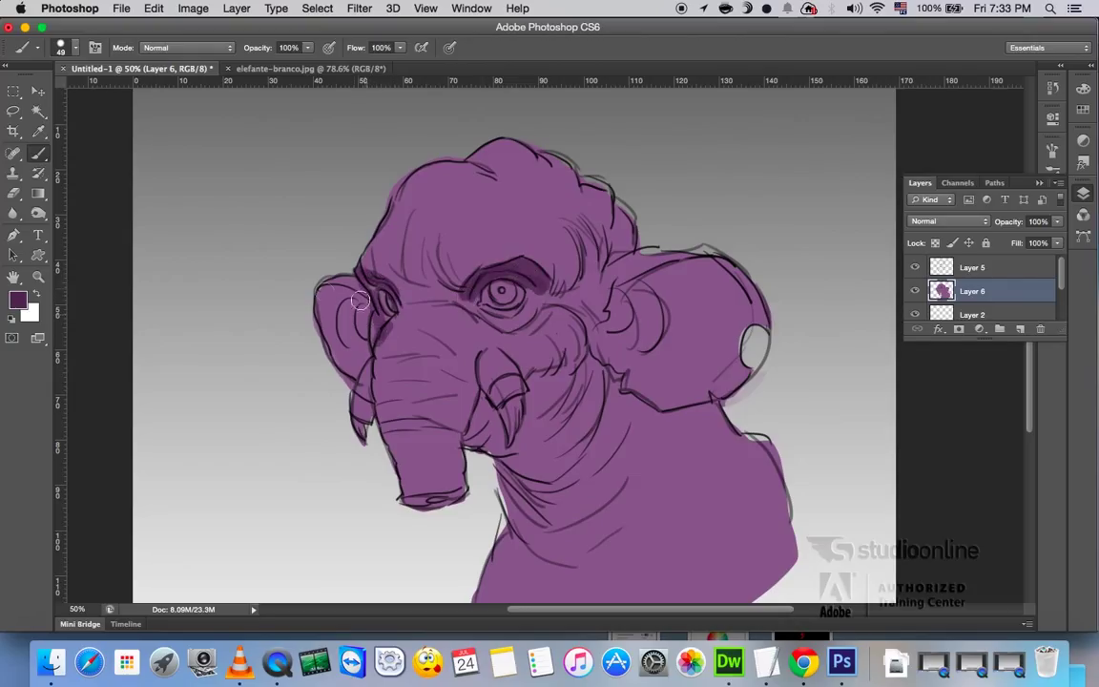
left_click_drag(360, 300, 340, 296)
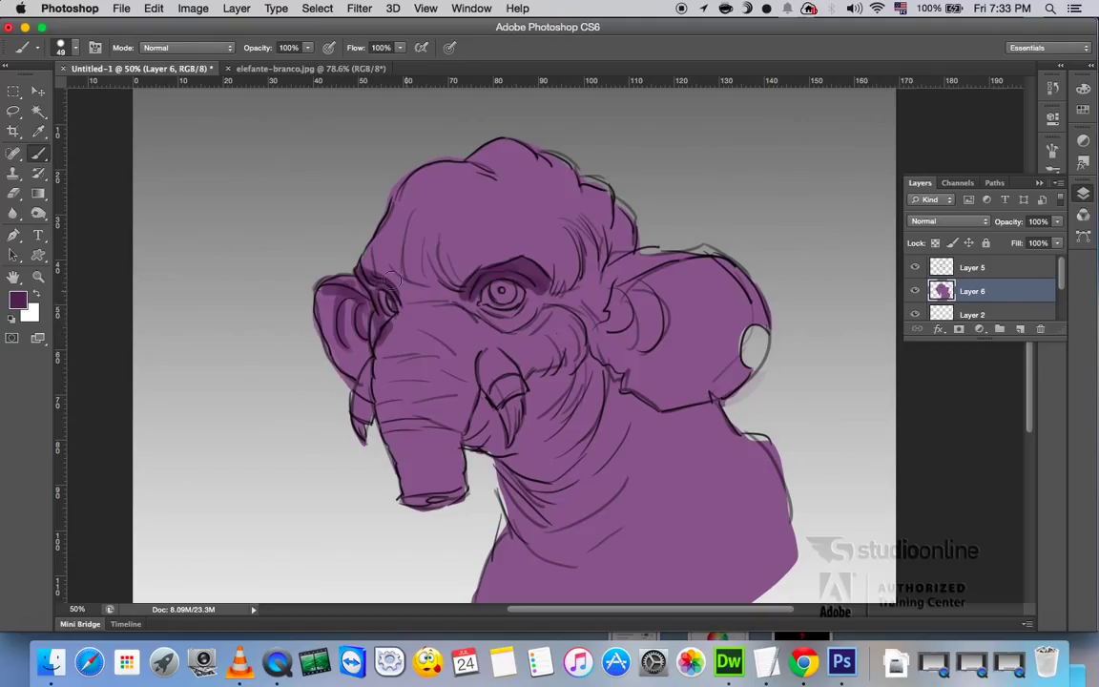
mouse_move(541, 380)
left_mouse_down()
mouse_move(565, 369)
mouse_move(523, 432)
left_mouse_up()
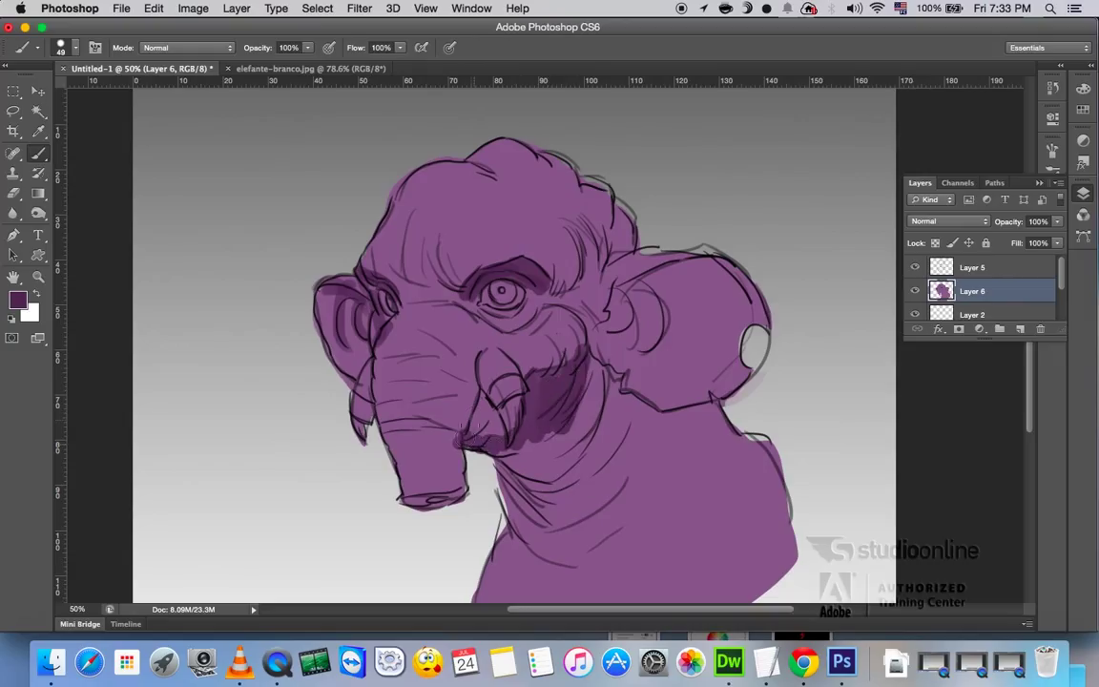
left_click_drag(484, 426, 480, 405)
With a 66 px brush, shade around the trunk and mouth, the neck, and the right ear.
right_click(584, 323)
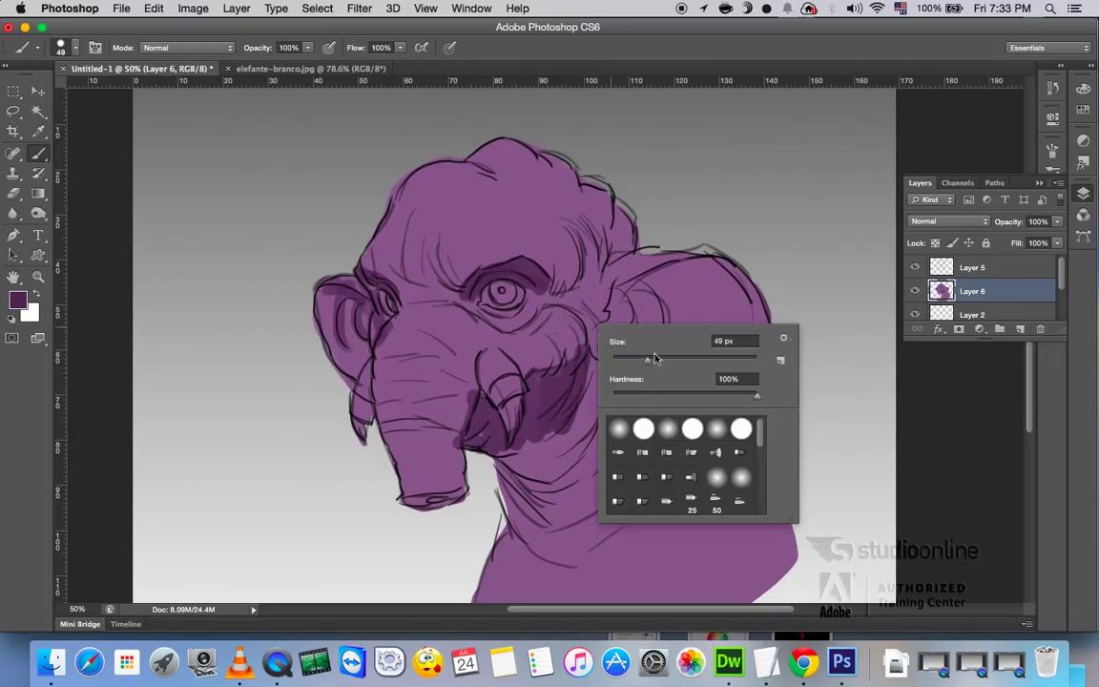
left_click_drag(639, 359, 647, 358)
key("Return")
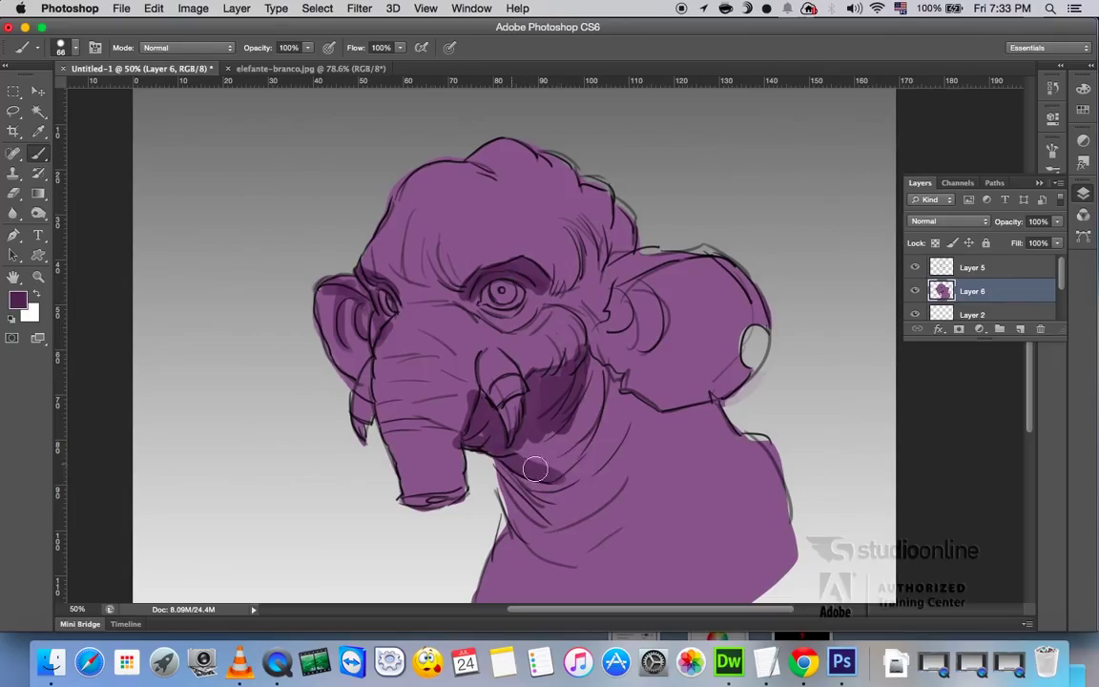
left_click_drag(477, 429, 539, 320)
left_click_drag(506, 460, 549, 444)
mouse_move(572, 387)
left_mouse_down()
mouse_move(545, 521)
mouse_move(669, 450)
left_mouse_up()
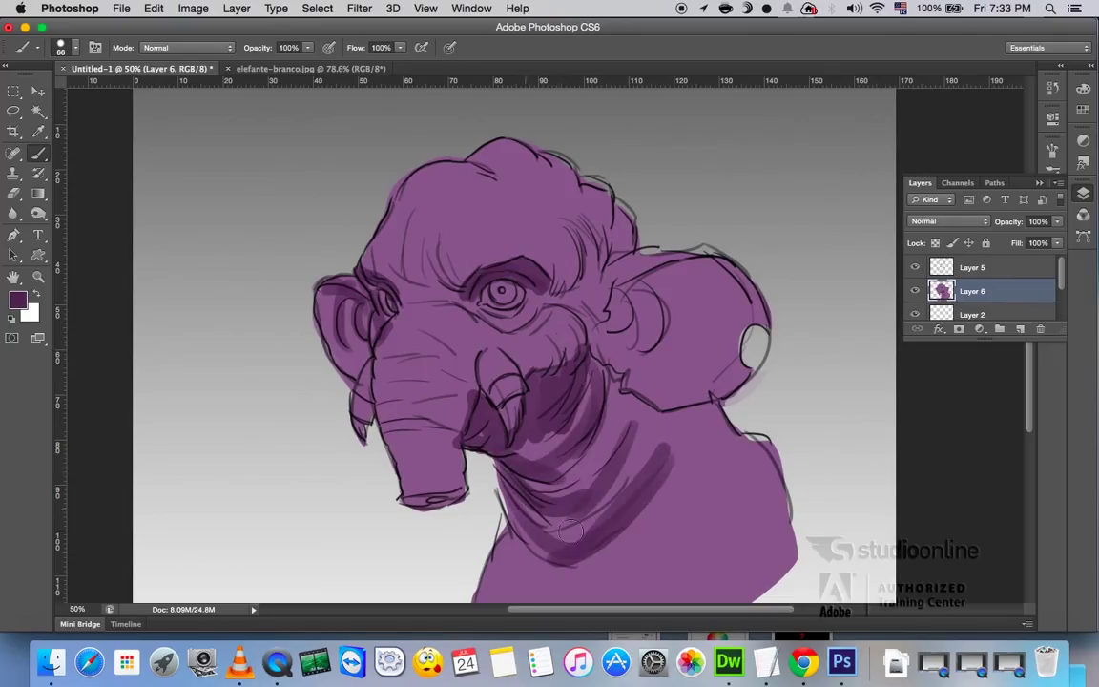
mouse_move(520, 315)
left_mouse_down()
mouse_move(577, 372)
mouse_move(629, 402)
left_mouse_up()
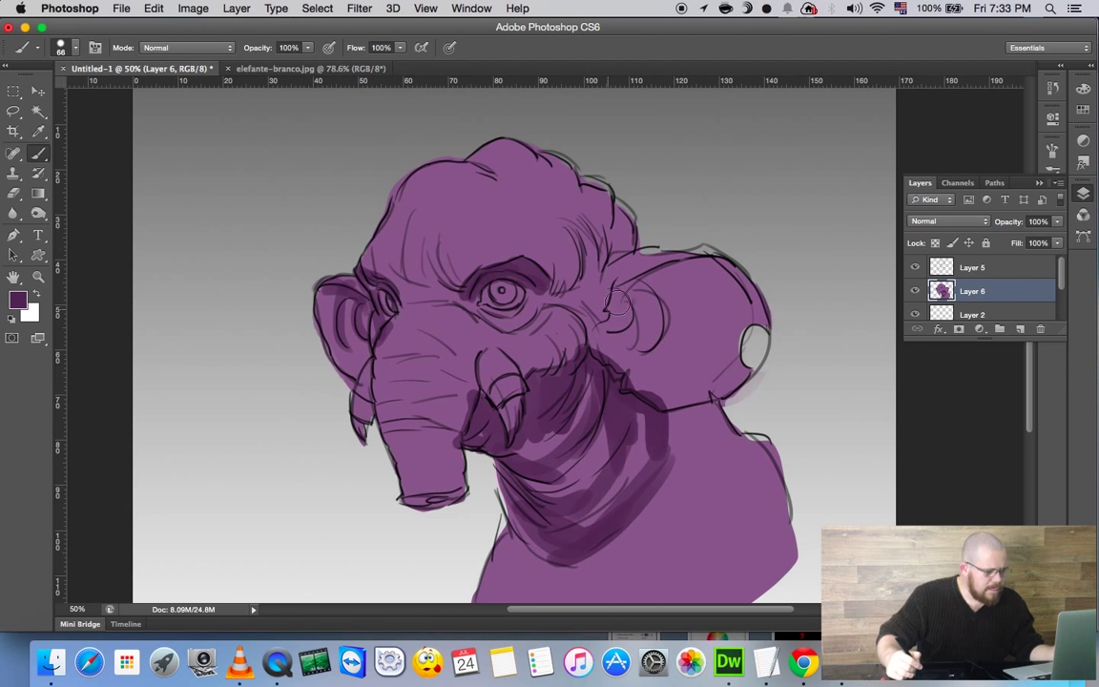
mouse_move(607, 292)
left_mouse_down()
mouse_move(631, 334)
mouse_move(582, 277)
mouse_move(635, 238)
mouse_move(687, 324)
left_mouse_up()
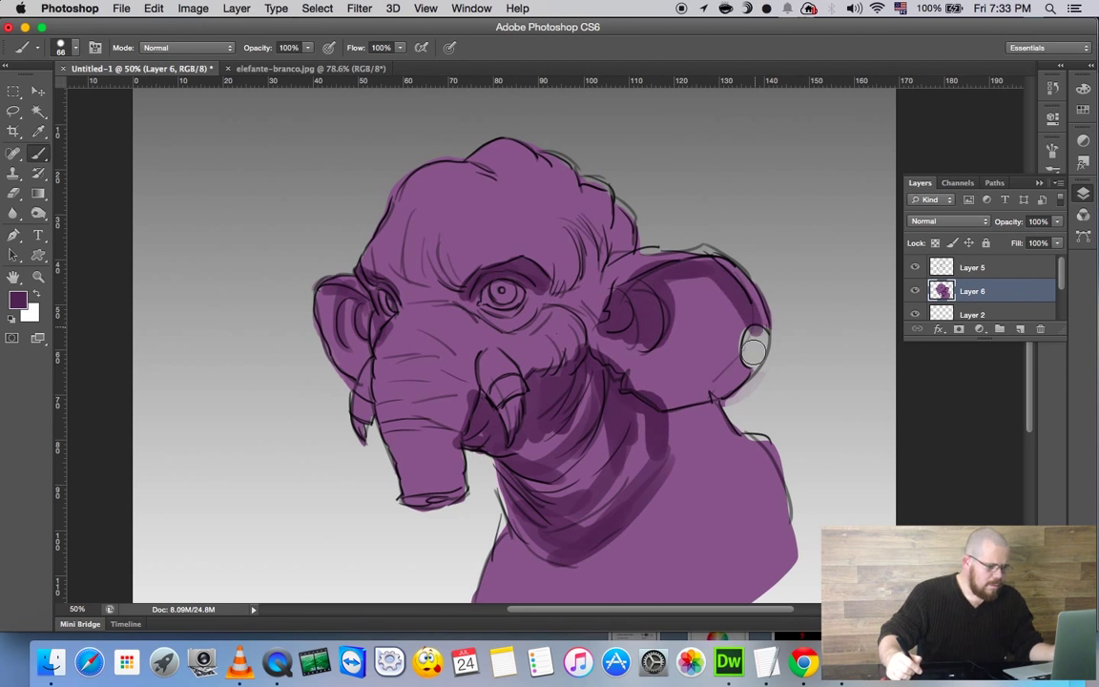
left_click_drag(711, 265, 670, 386)
left_click_drag(656, 256, 623, 345)
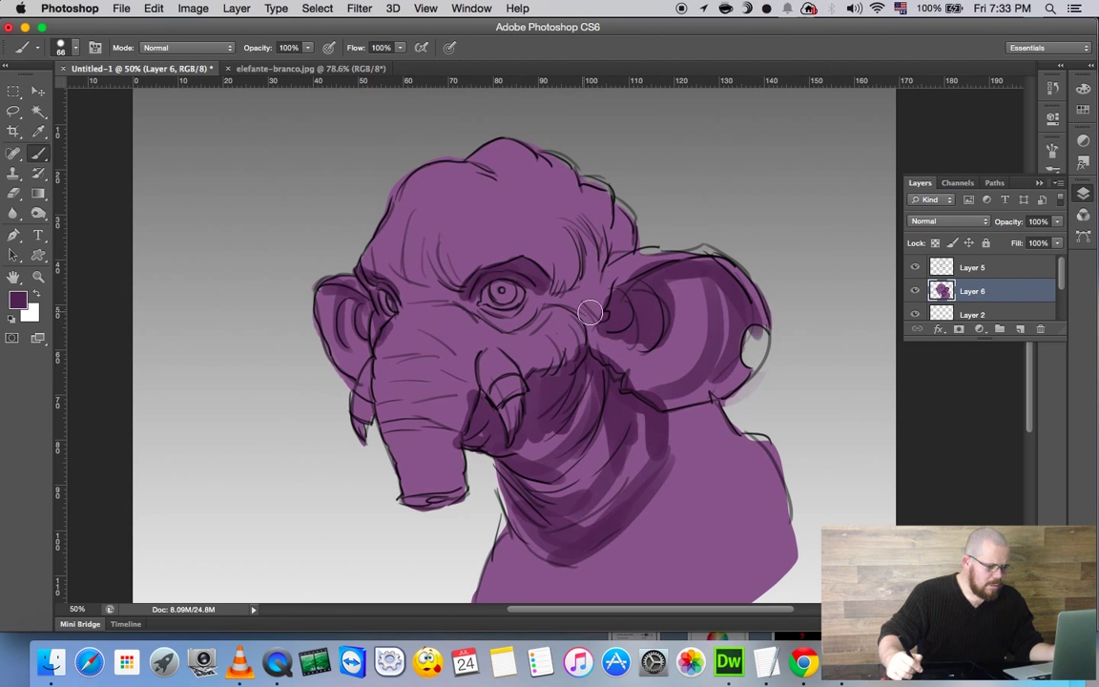
Shade around the eye, the left ear, the trunk, and the upper right of the head.
left_click_drag(462, 306, 525, 329)
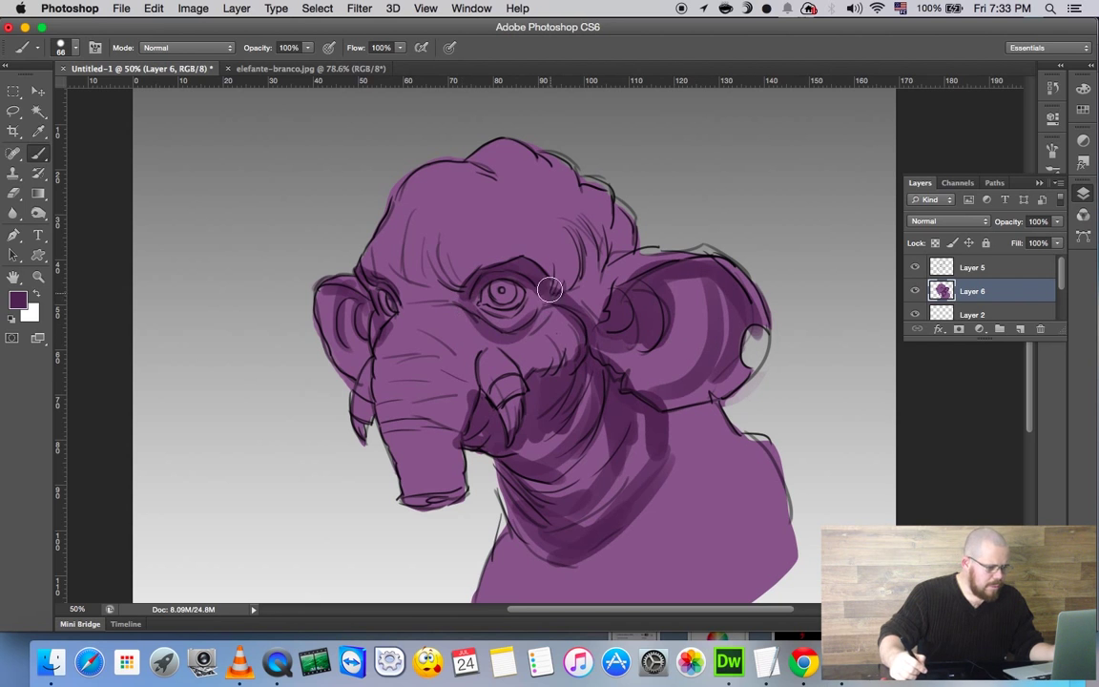
mouse_move(334, 291)
left_mouse_down()
mouse_move(324, 348)
mouse_move(343, 300)
mouse_move(329, 393)
left_mouse_up()
mouse_move(389, 329)
left_mouse_down()
mouse_move(377, 434)
mouse_move(401, 453)
mouse_move(458, 420)
mouse_move(467, 339)
mouse_move(385, 394)
mouse_move(411, 334)
mouse_move(456, 357)
mouse_move(407, 297)
mouse_move(464, 289)
mouse_move(449, 254)
mouse_move(333, 229)
mouse_move(394, 251)
left_mouse_up()
left_click_drag(583, 261, 558, 291)
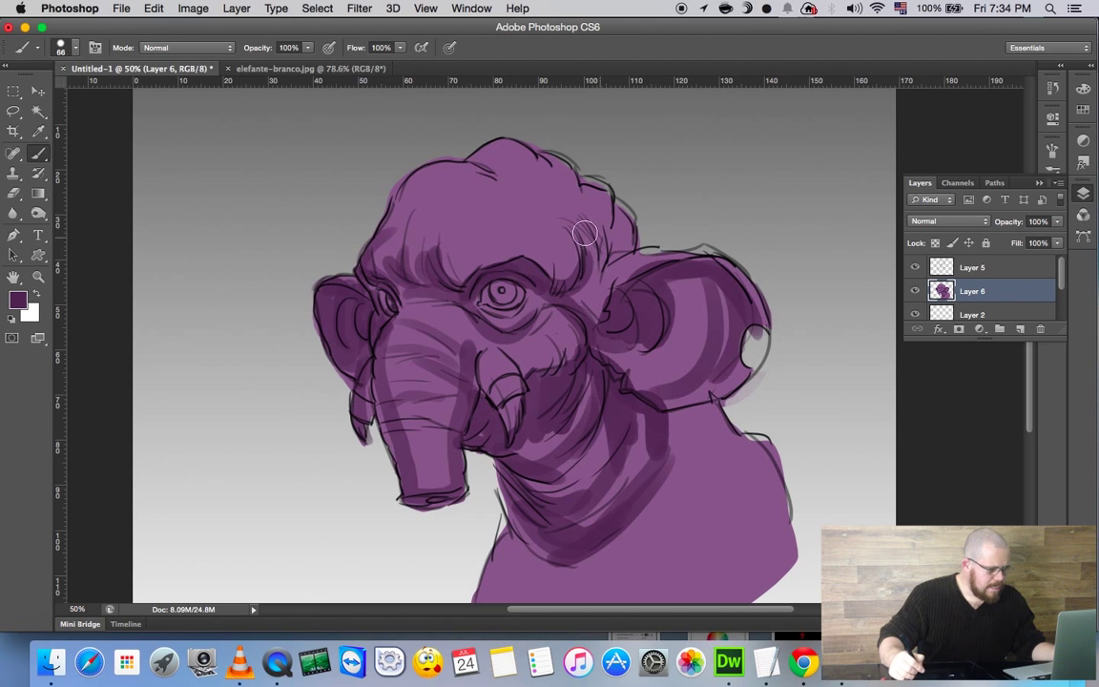
mouse_move(623, 247)
left_mouse_down()
mouse_move(538, 212)
mouse_move(554, 204)
mouse_move(429, 155)
left_mouse_up()
Use a 138 px brush to shade the neck below the chin and around the eye socket.
right_click(638, 440)
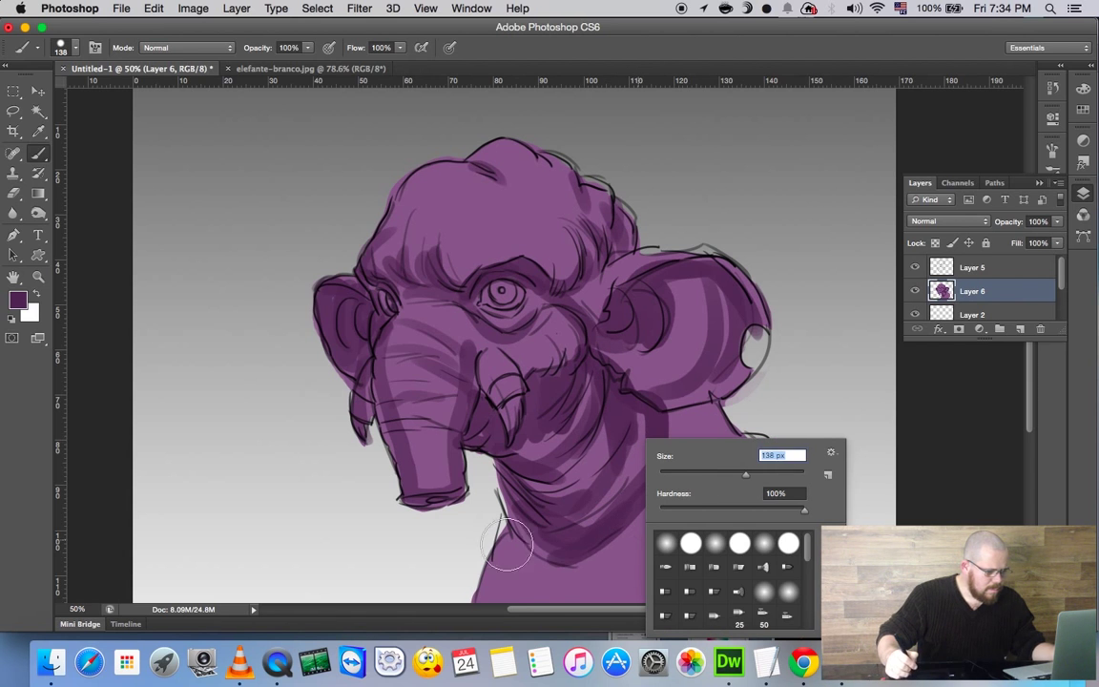
key("Return")
left_click_drag(553, 496, 615, 391)
mouse_move(680, 435)
left_mouse_down()
mouse_move(701, 597)
mouse_move(691, 429)
left_mouse_up()
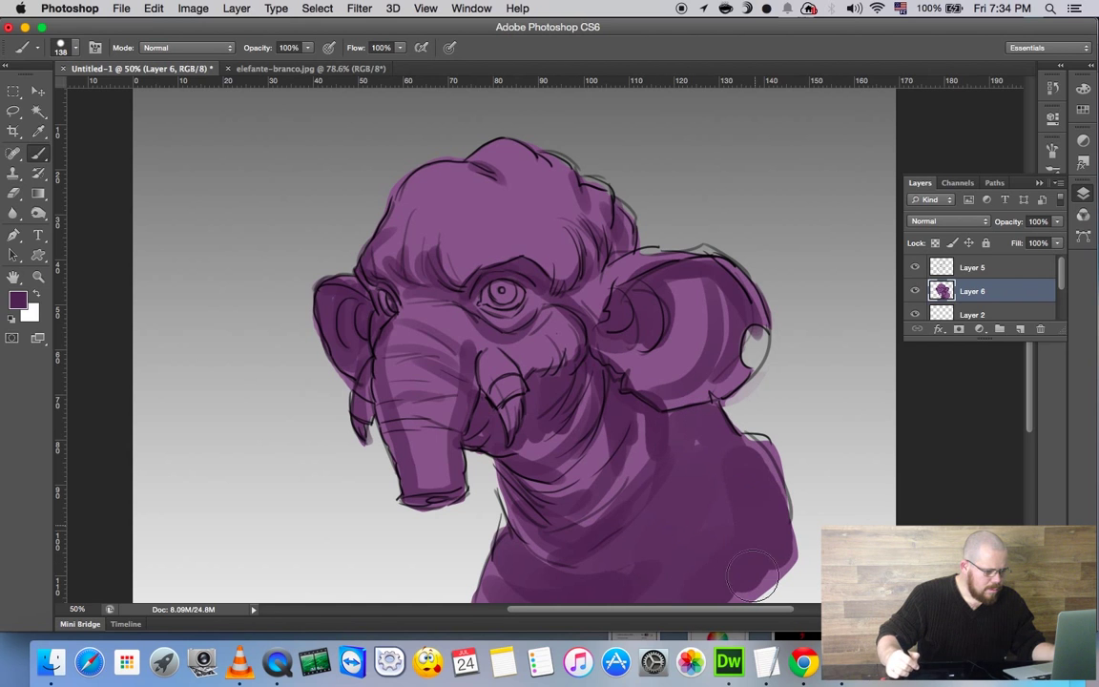
left_click_drag(608, 456, 549, 405)
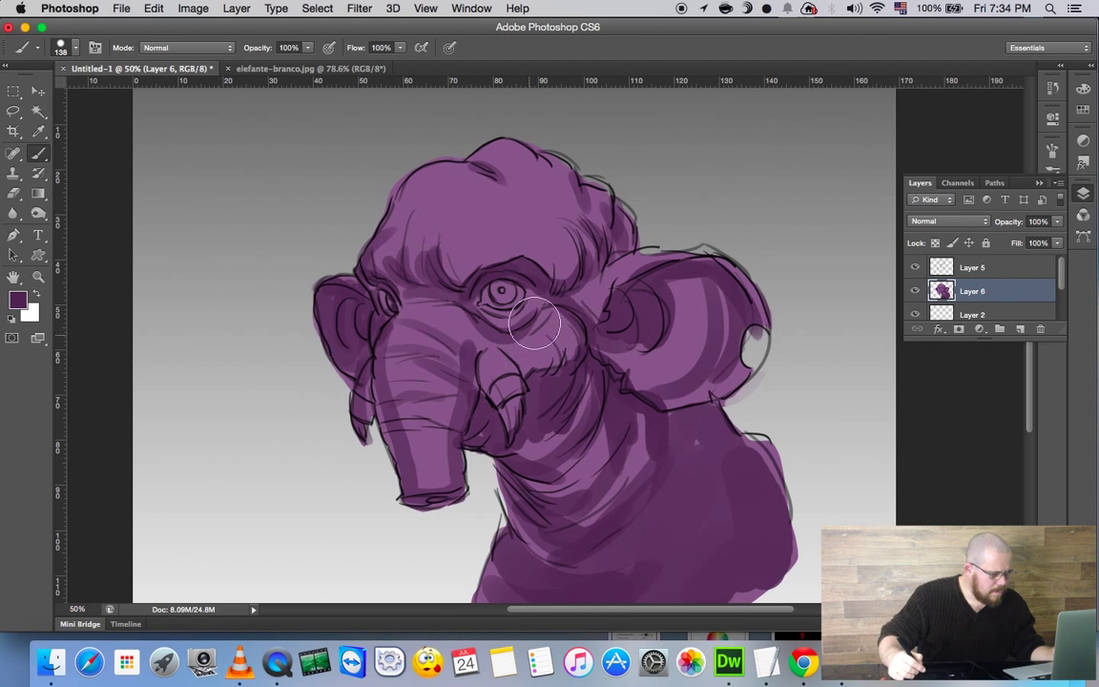
left_click_drag(534, 327, 566, 312)
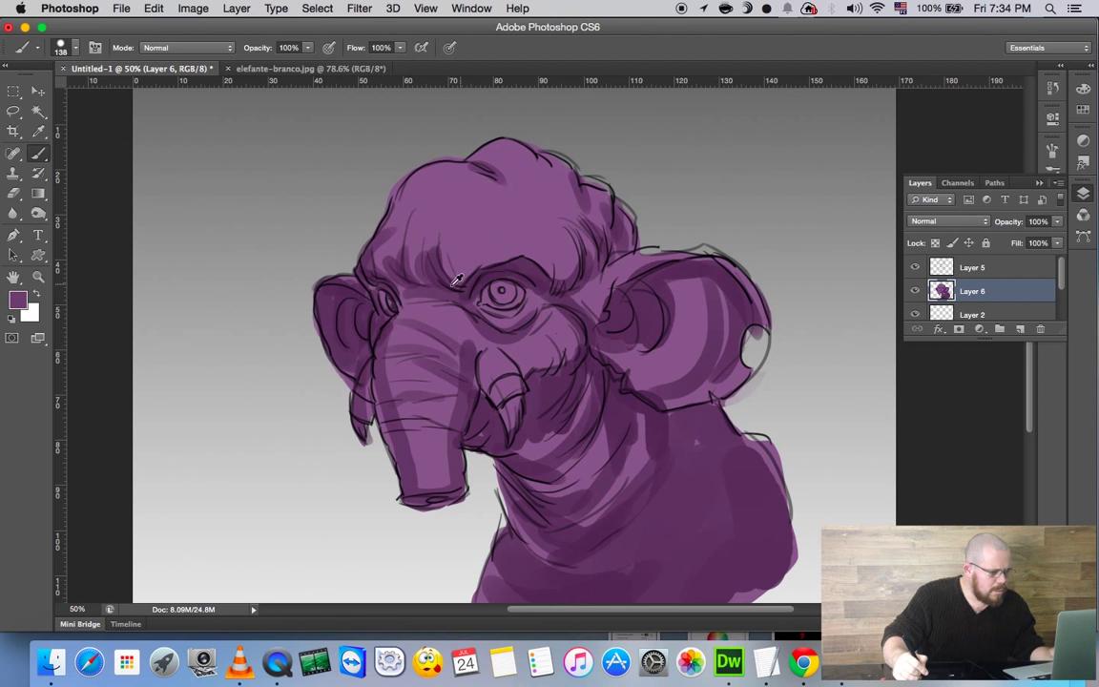
Sample forehead purples to soften the forehead and head top, then stroke dark brow lines.
left_click_drag(439, 248, 437, 270)
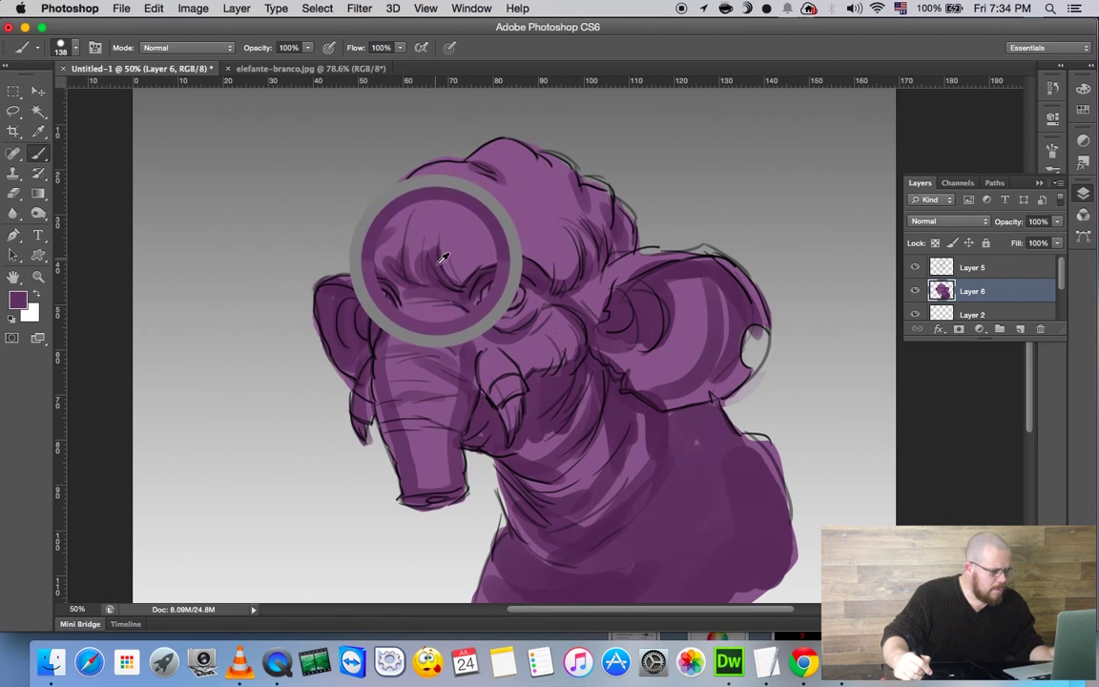
left_click_drag(503, 209, 529, 260)
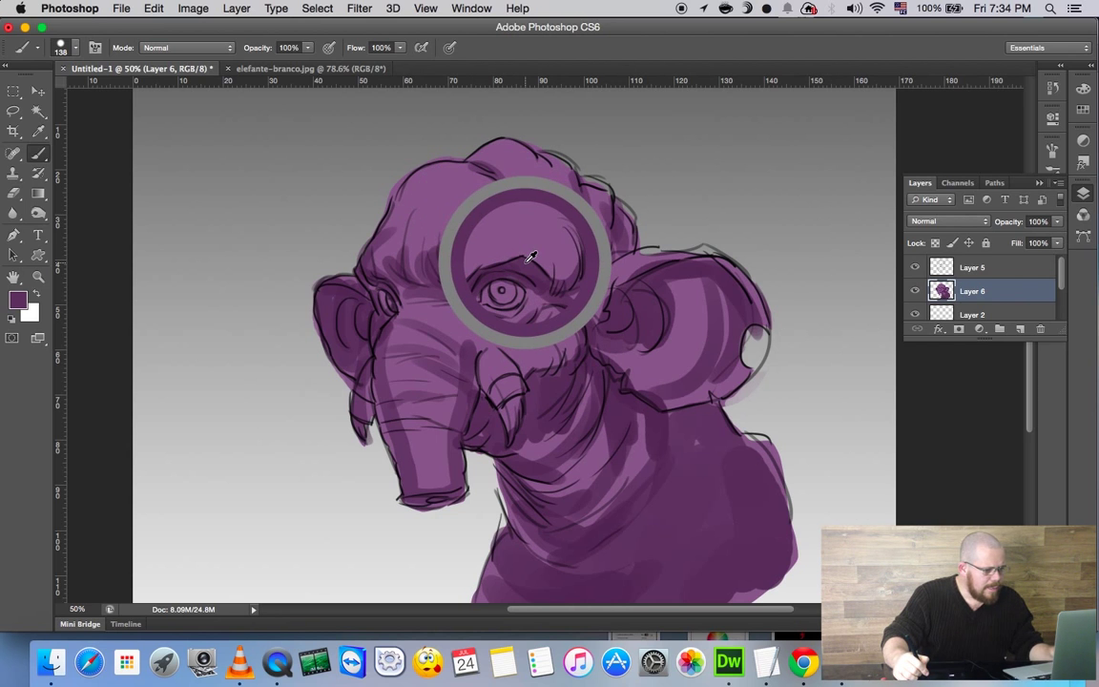
left_click(421, 321, "alt")
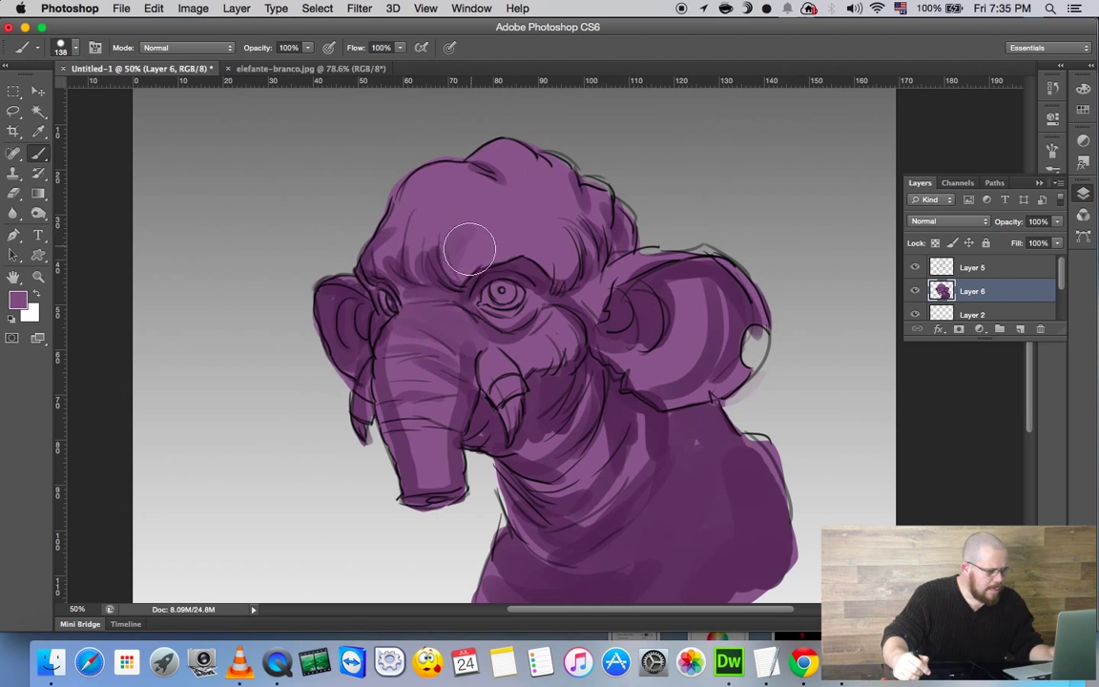
mouse_move(469, 248)
left_mouse_down()
mouse_move(523, 232)
mouse_move(557, 250)
mouse_move(468, 252)
mouse_move(392, 233)
left_mouse_up()
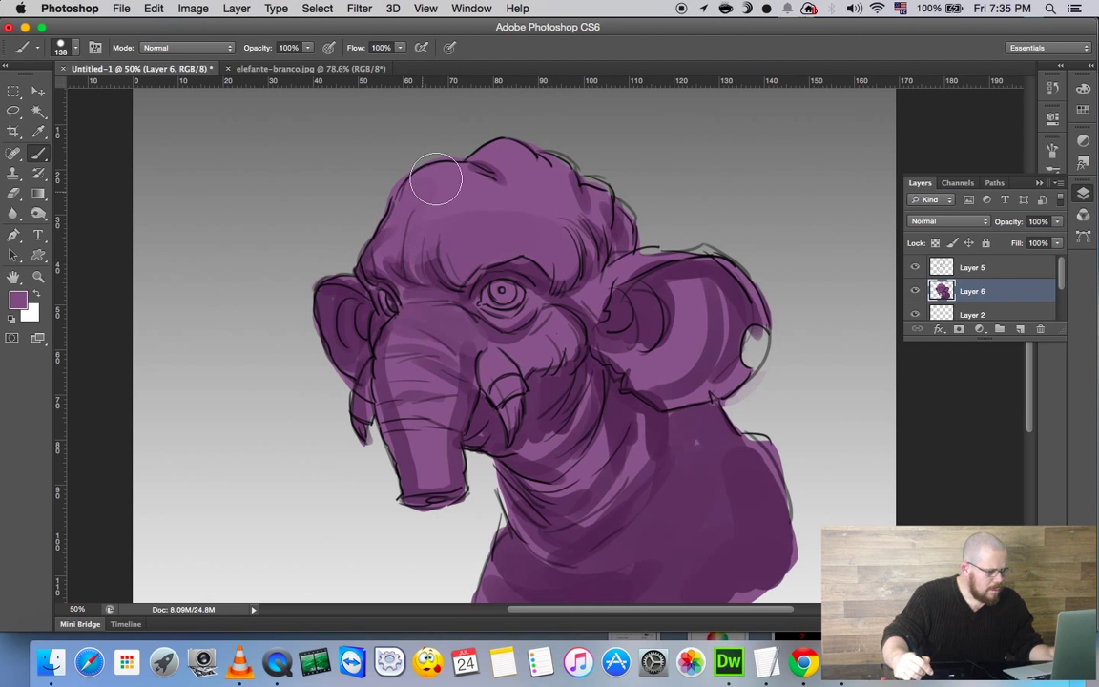
left_click_drag(436, 179, 511, 172)
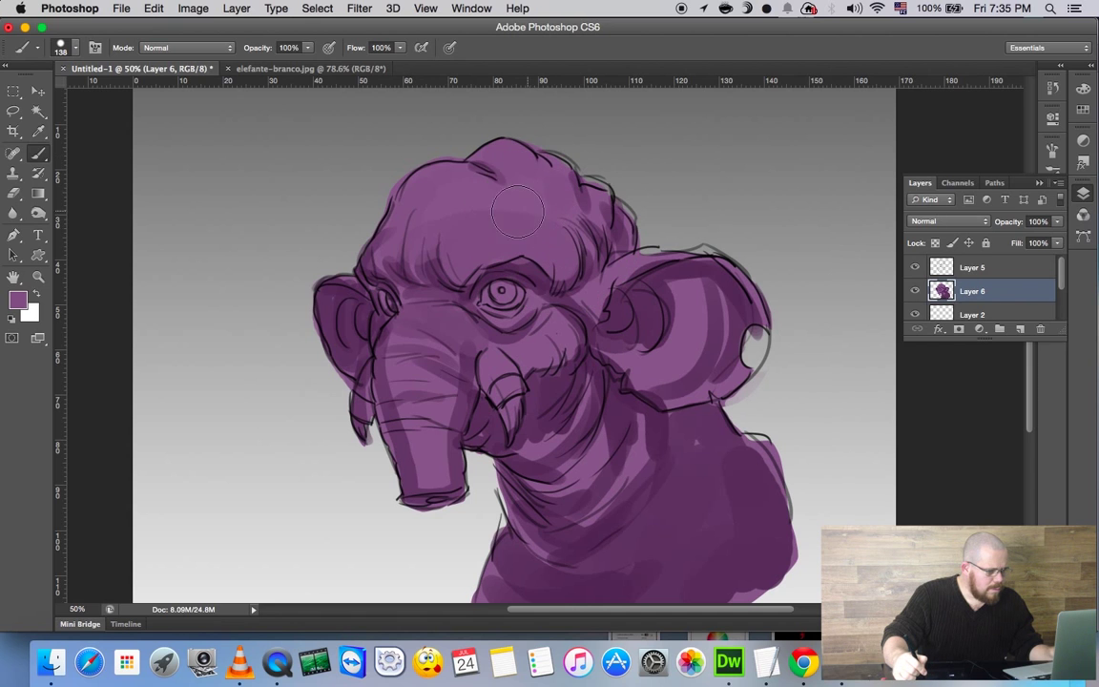
mouse_move(437, 259)
left_mouse_down()
mouse_move(386, 244)
mouse_move(432, 263)
left_mouse_up()
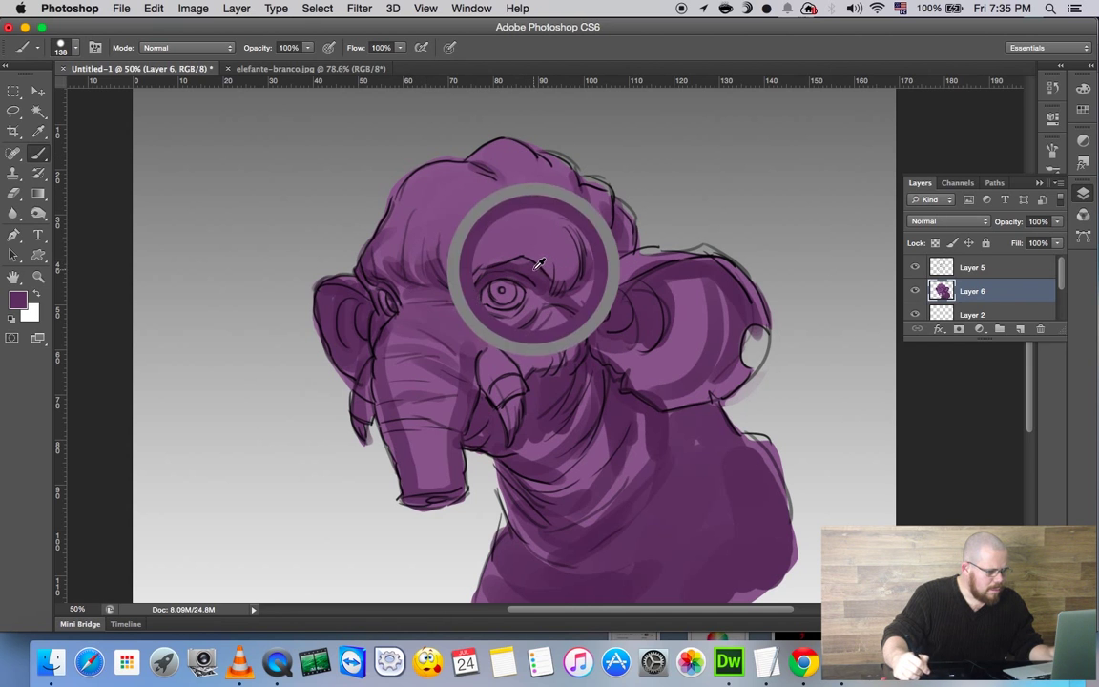
mouse_move(503, 252)
left_mouse_down()
mouse_move(458, 267)
mouse_move(452, 295)
left_mouse_up()
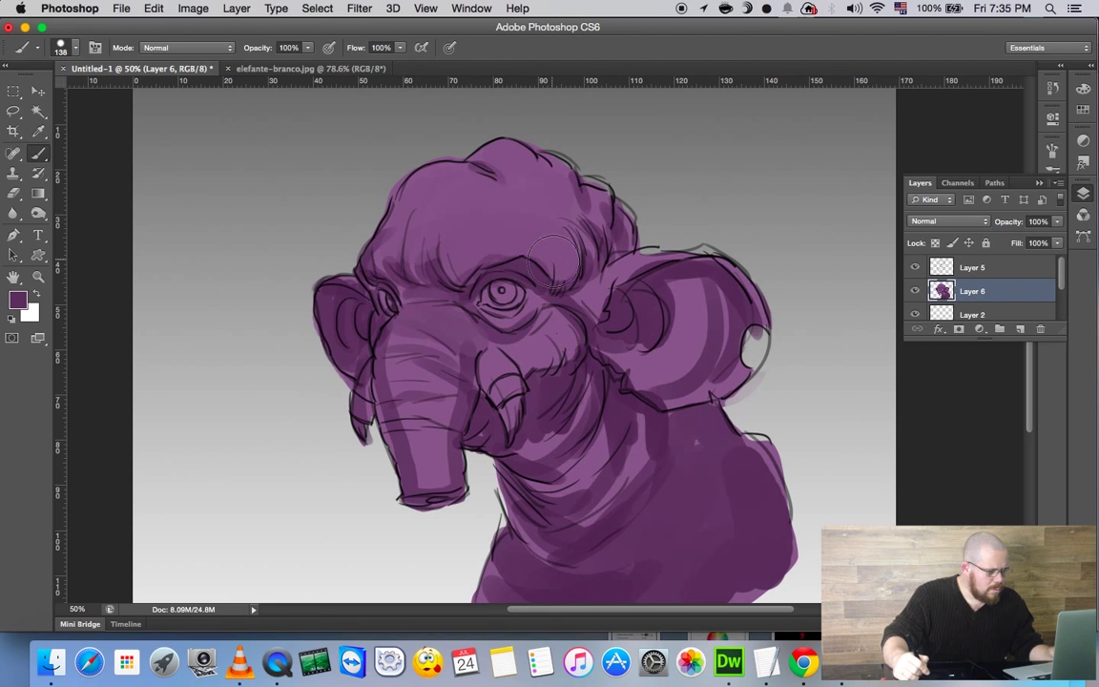
right_click(482, 263)
With a 47 px brush, darken the brow line and the shading near the head top.
type("47")
key("Return")
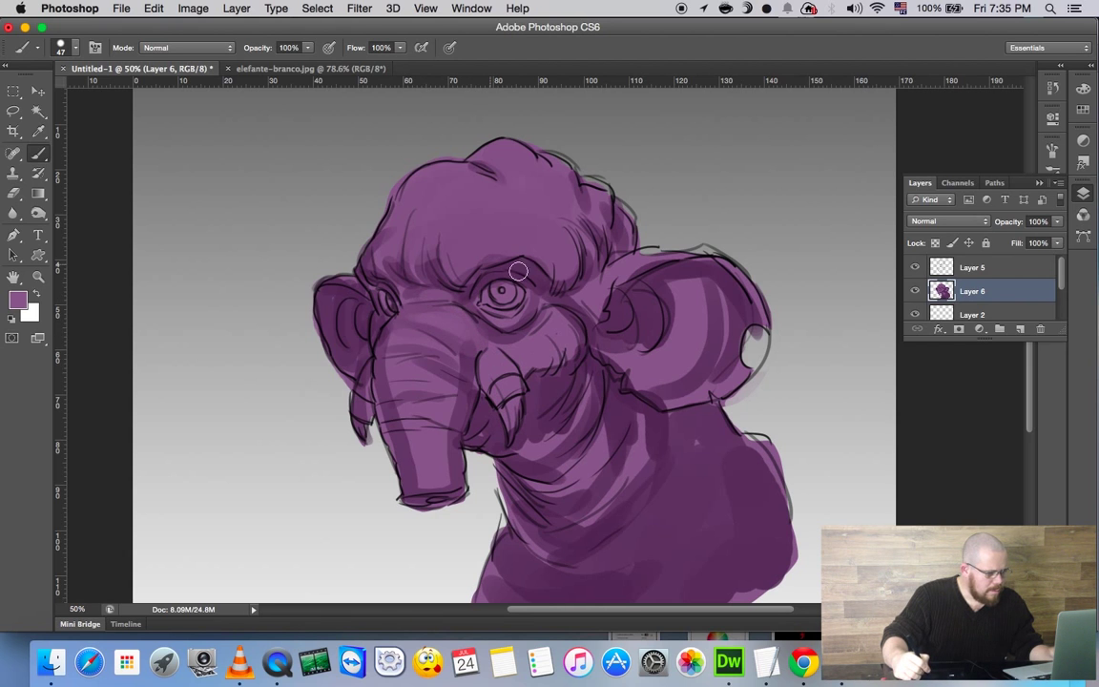
mouse_move(472, 284)
left_mouse_down()
mouse_move(558, 269)
mouse_move(534, 285)
left_mouse_up()
mouse_move(571, 224)
left_mouse_down()
mouse_move(558, 228)
mouse_move(611, 206)
left_mouse_up()
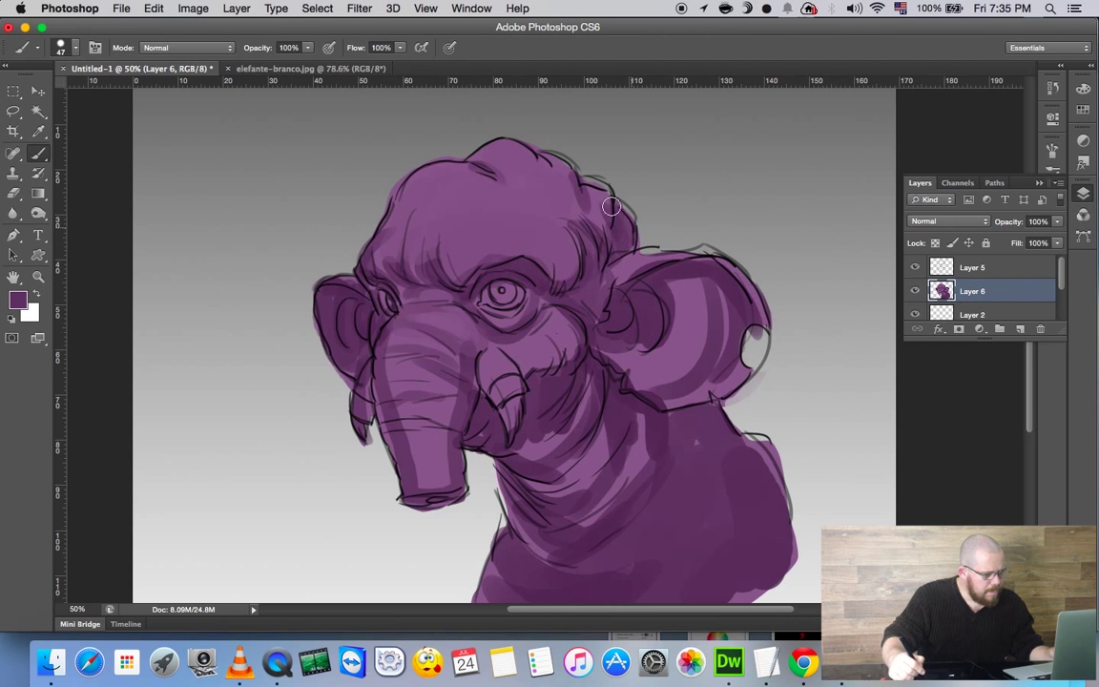
Sample ear purples to shade the ear darker inside and lighter along its right edge.
left_click(669, 279, "alt")
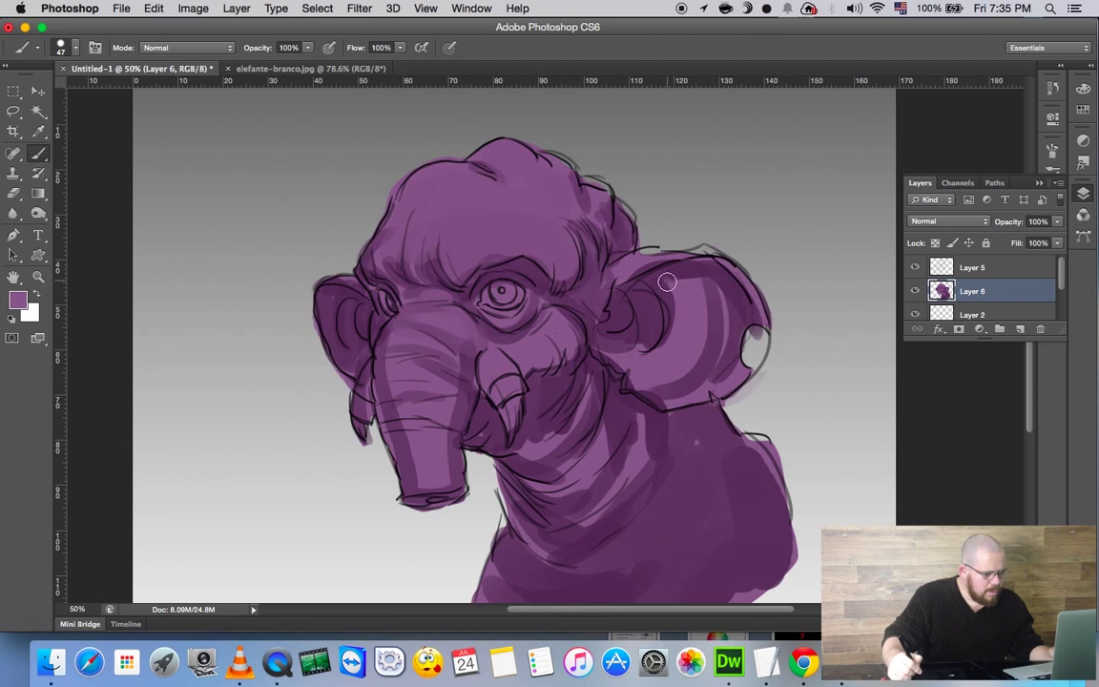
left_click(620, 279, "alt")
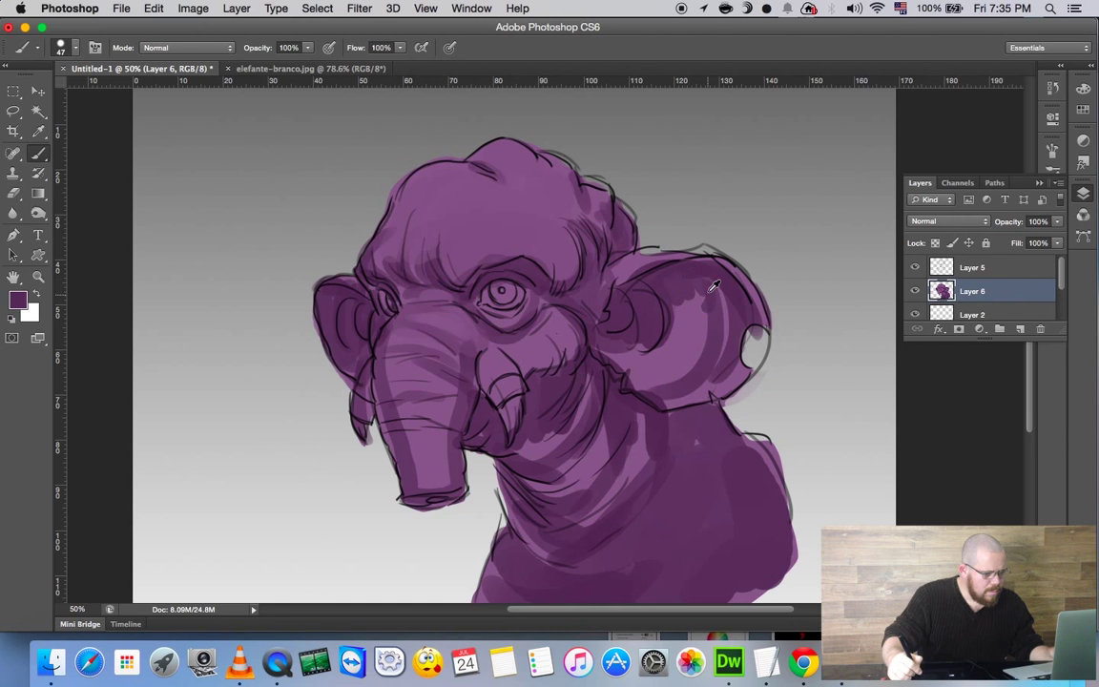
left_click_drag(630, 258, 678, 312)
left_click(678, 312, "alt")
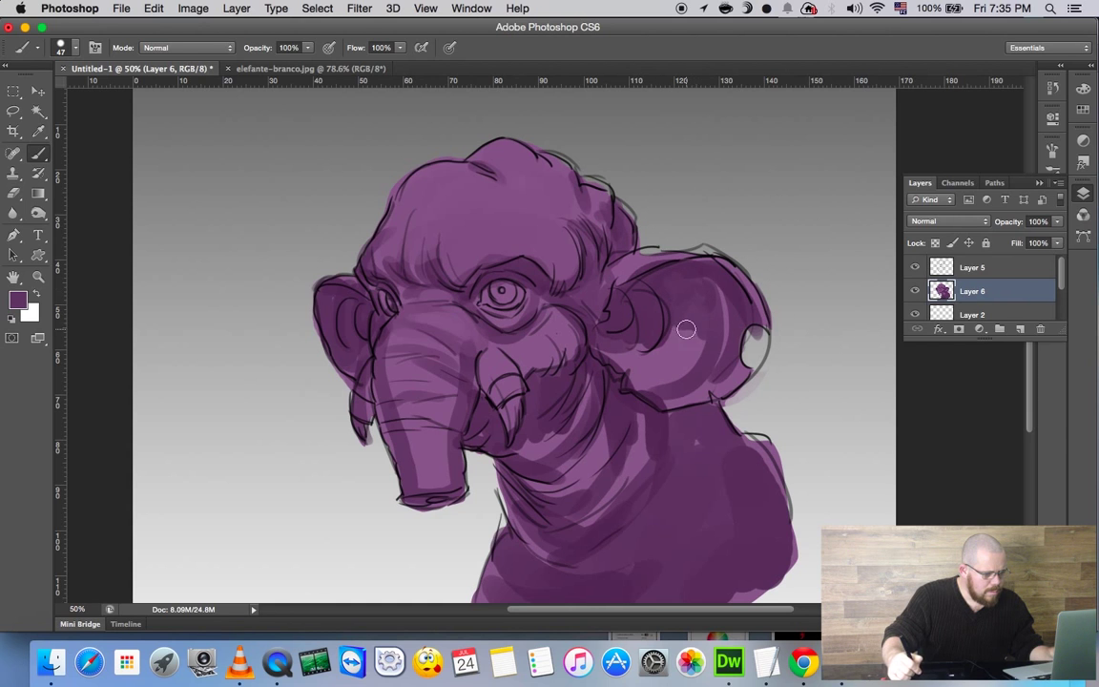
left_click_drag(620, 295, 578, 334)
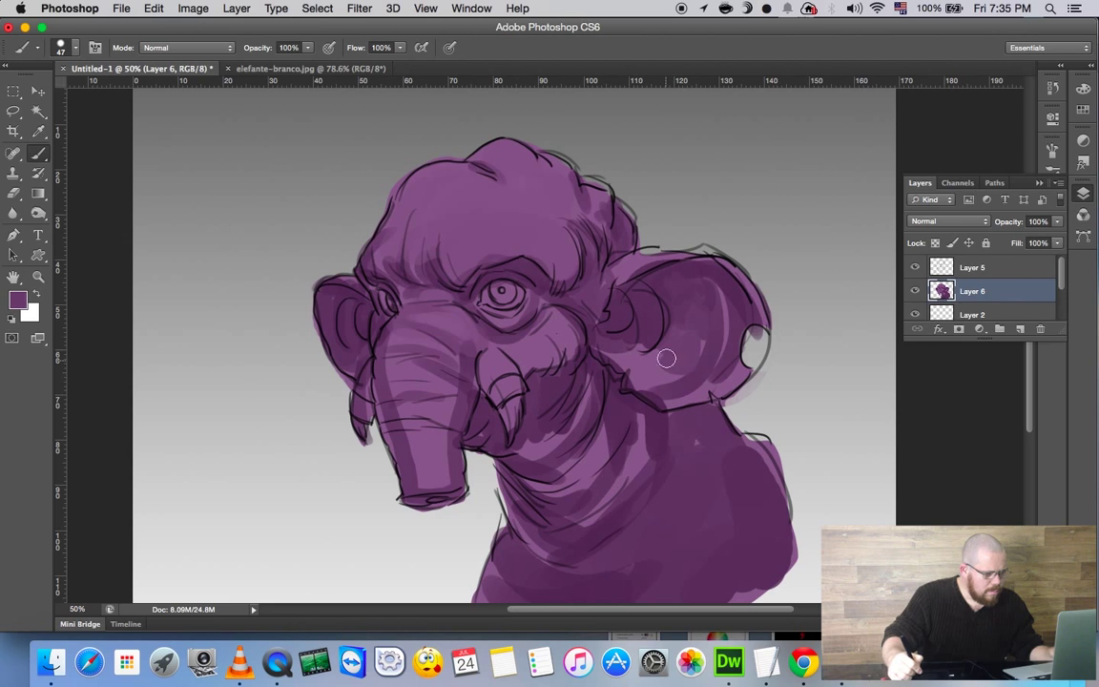
left_click(585, 324, "alt")
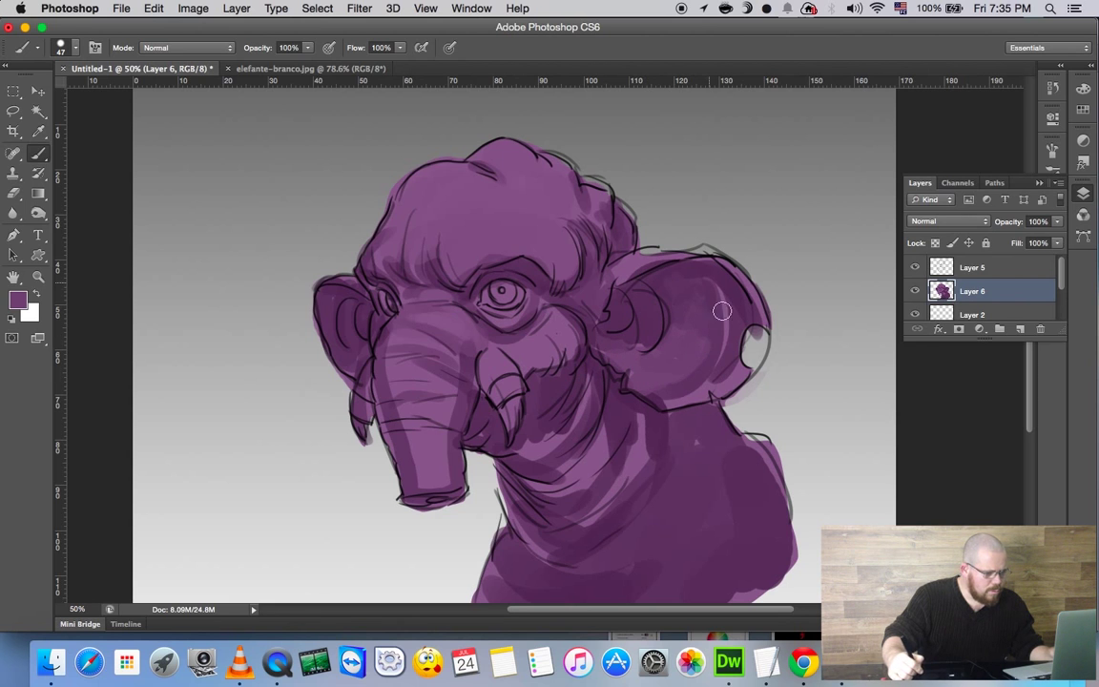
left_click_drag(723, 310, 738, 373)
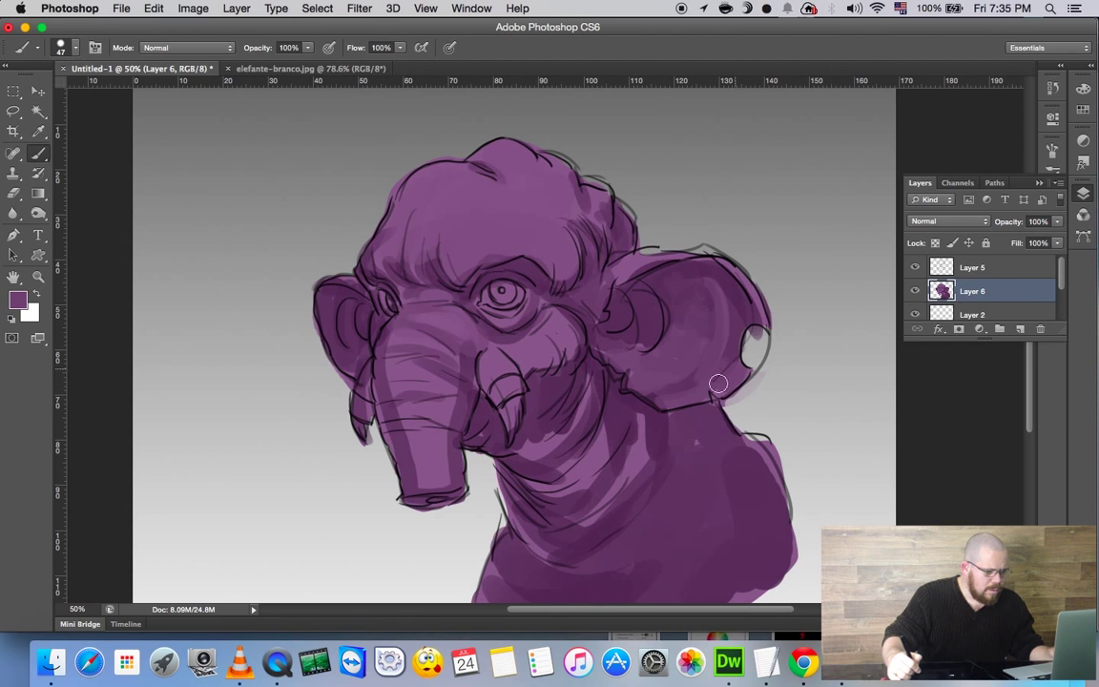
Repaint the neck and throat shading, then add lighter purple on the neck's right side at 77 px.
left_click(542, 434, "alt")
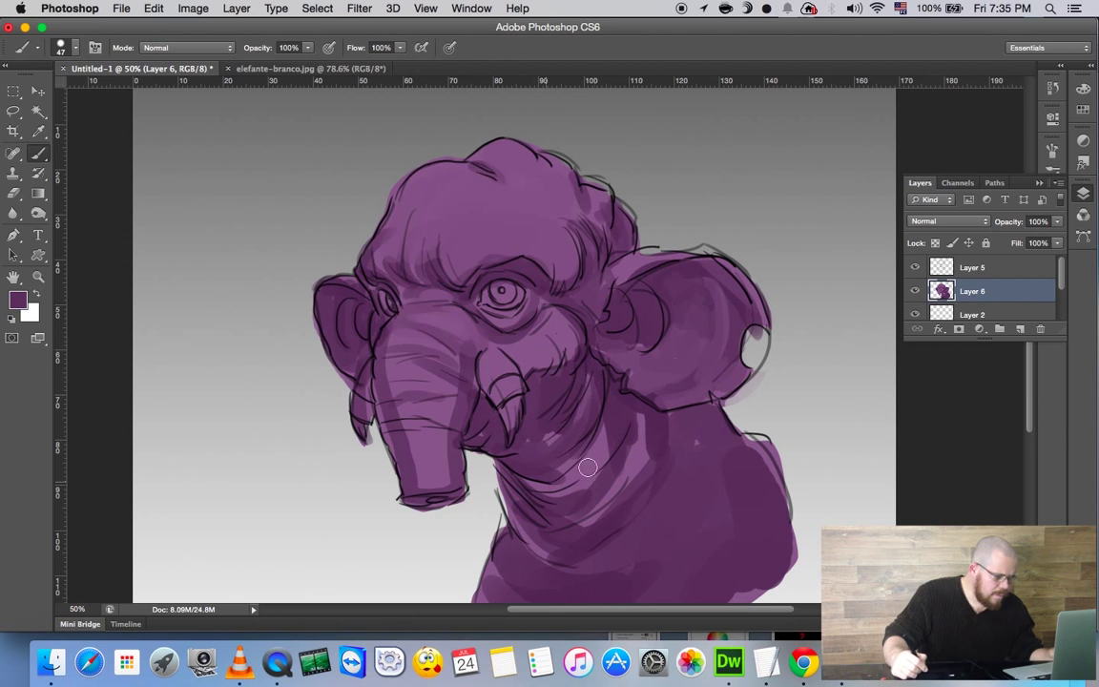
left_click_drag(501, 434, 548, 396)
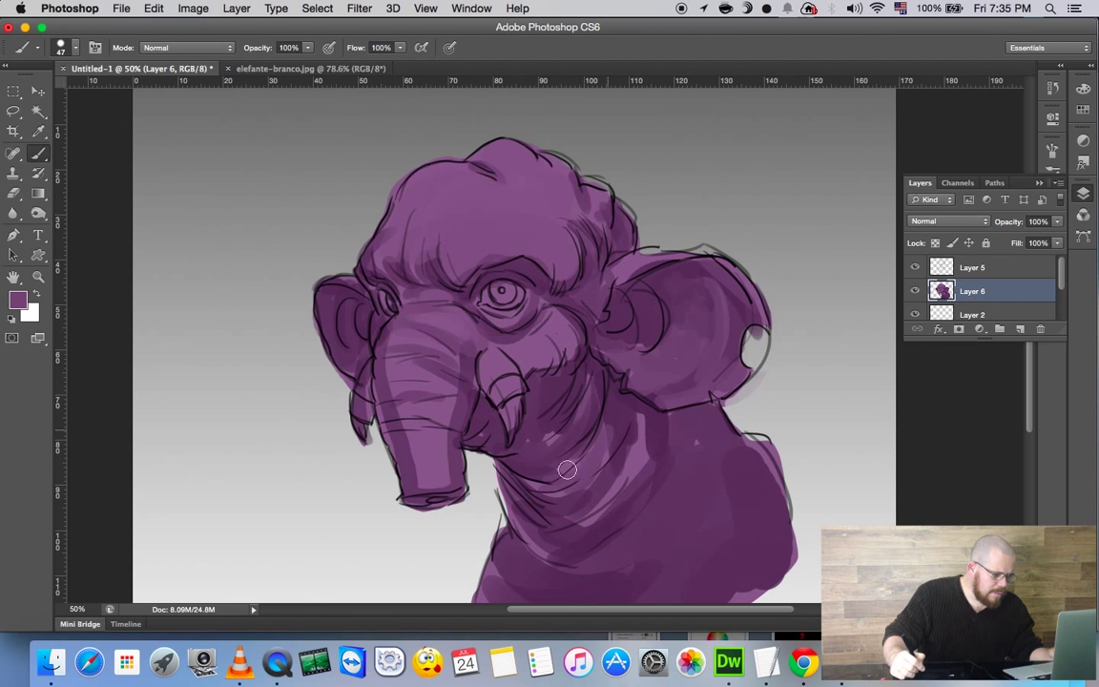
left_click_drag(535, 448, 582, 381)
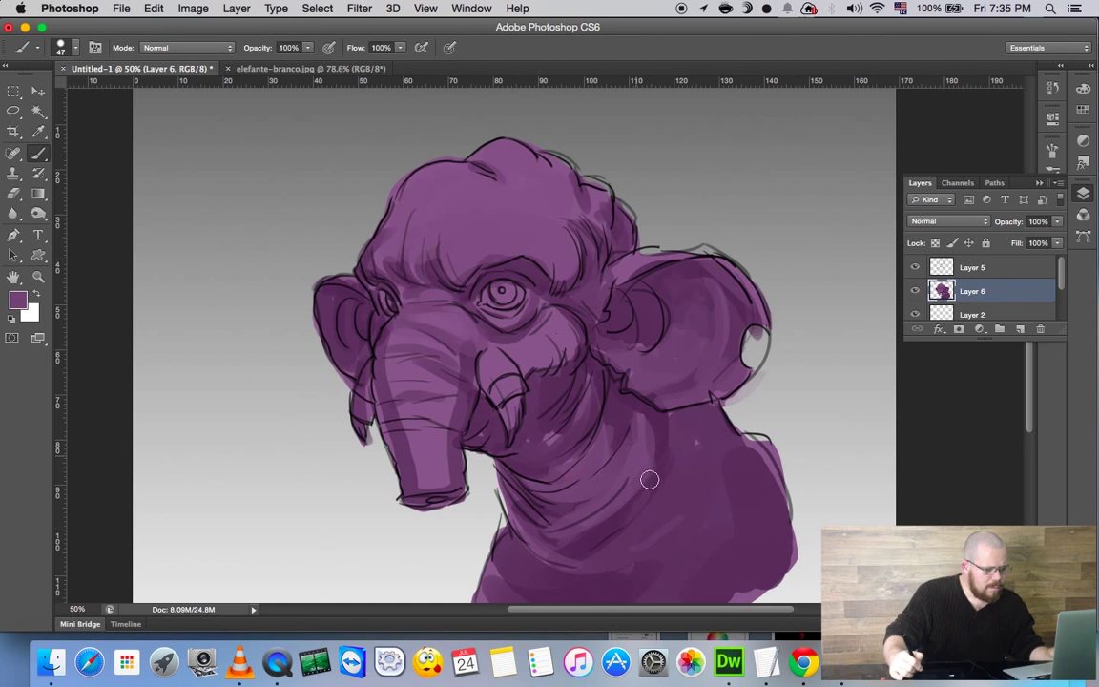
right_click(701, 463)
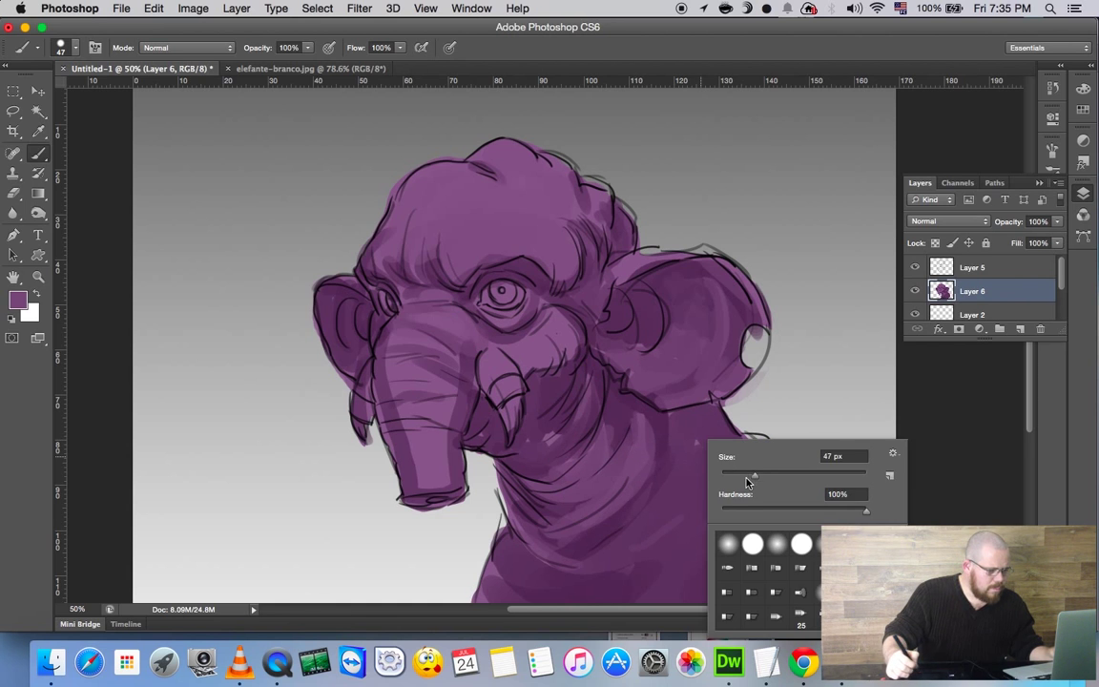
left_click_drag(747, 482, 777, 475)
right_click(704, 463)
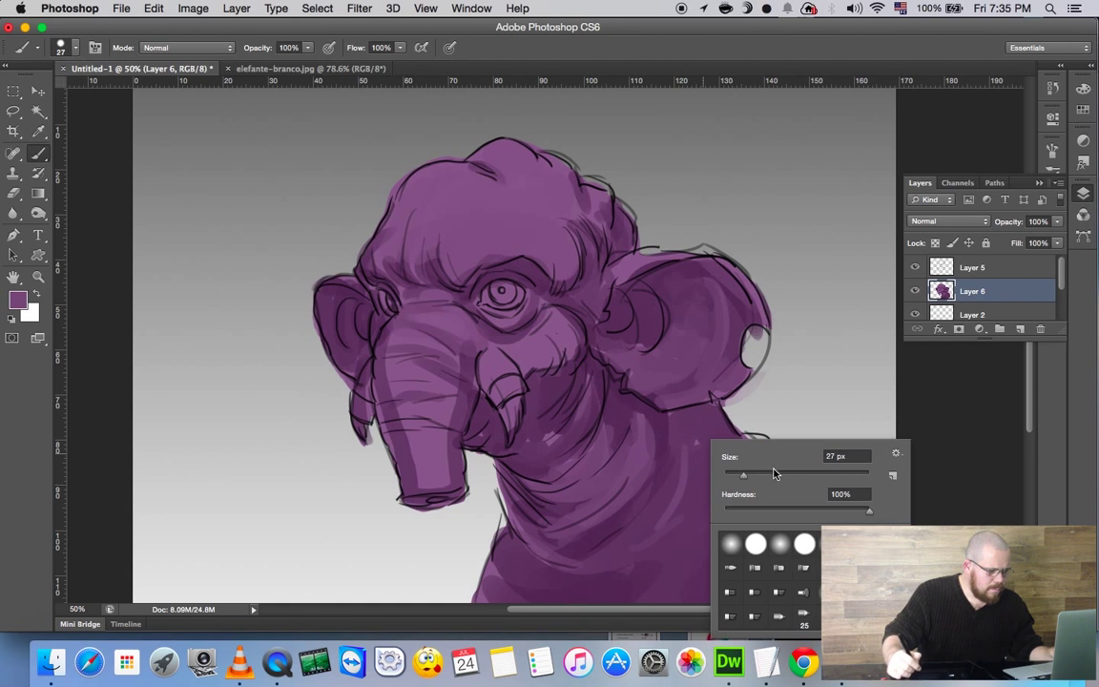
left_click(692, 497)
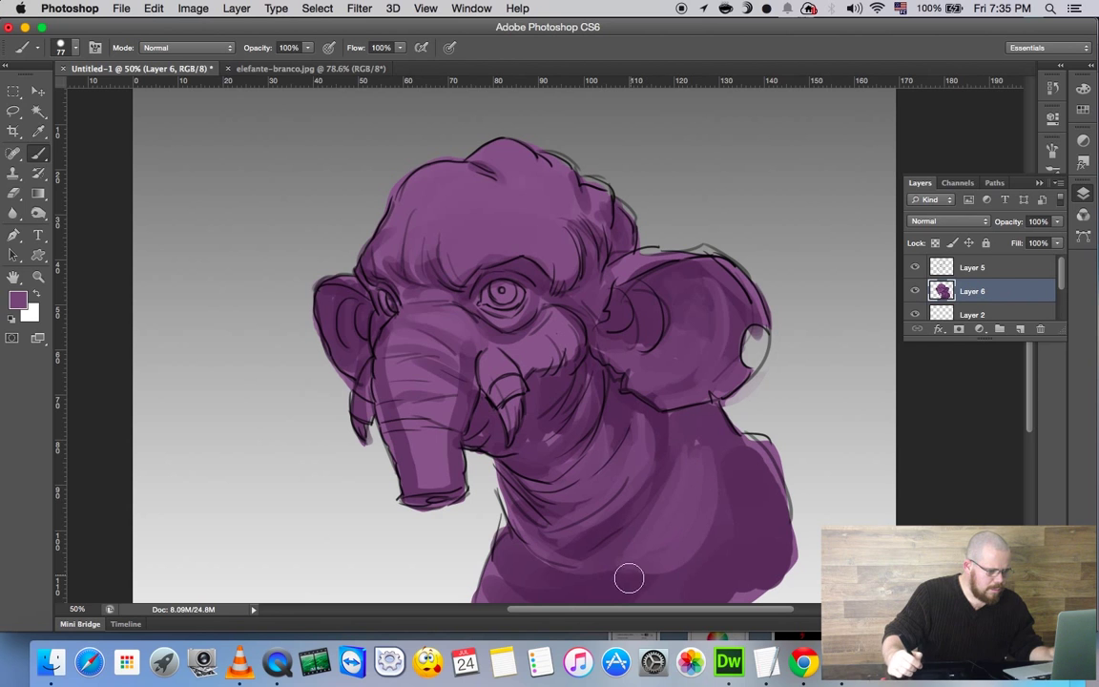
left_click_drag(629, 577, 743, 492)
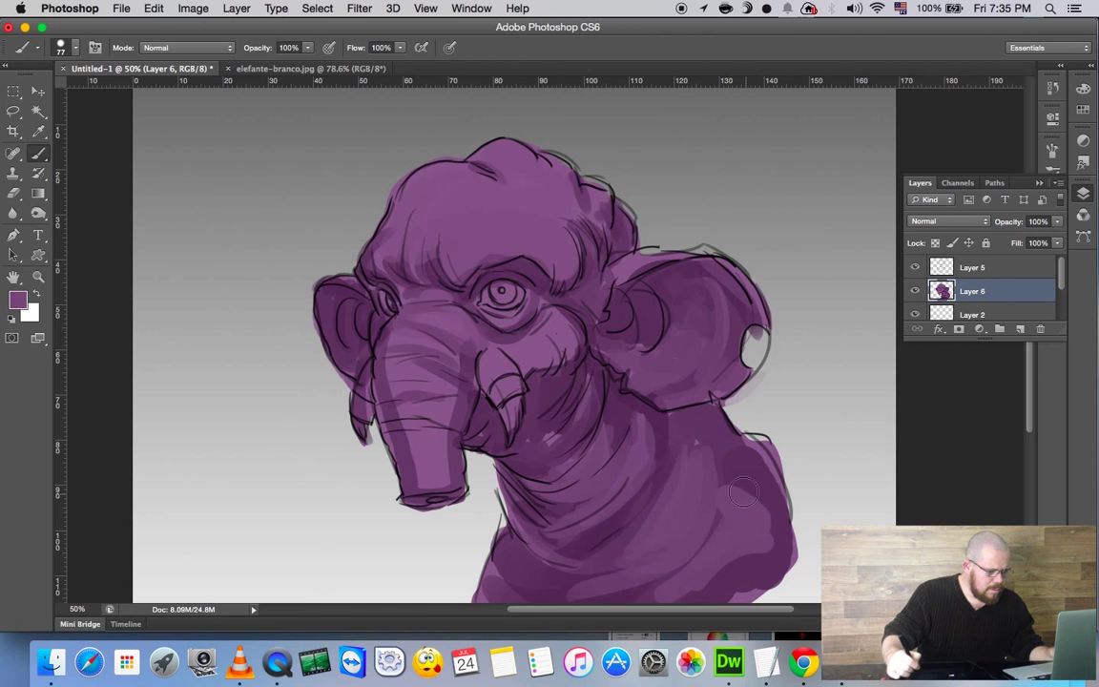
Shade the forehead with a darker sampled purple, then pick near-black and a 29 px brush.
left_click(665, 446, "alt")
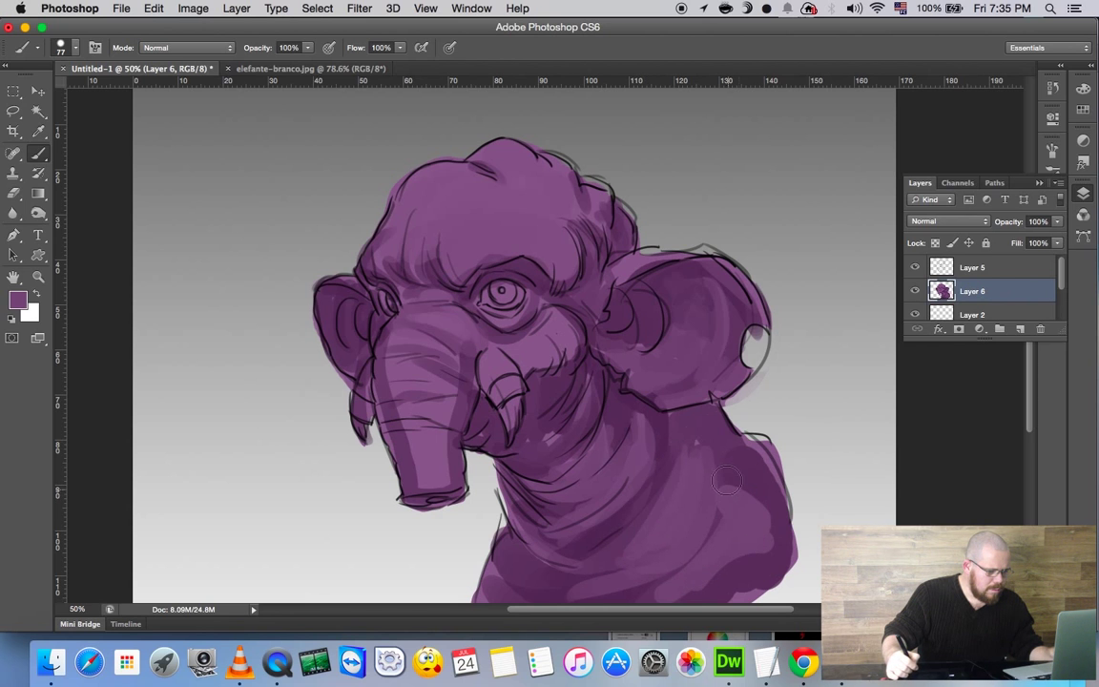
left_click(457, 289, "alt")
mouse_move(418, 250)
left_mouse_down()
mouse_move(410, 268)
mouse_move(348, 243)
mouse_move(576, 250)
mouse_move(550, 215)
mouse_move(544, 203)
mouse_move(557, 201)
mouse_move(531, 155)
mouse_move(505, 167)
mouse_move(561, 202)
left_mouse_up()
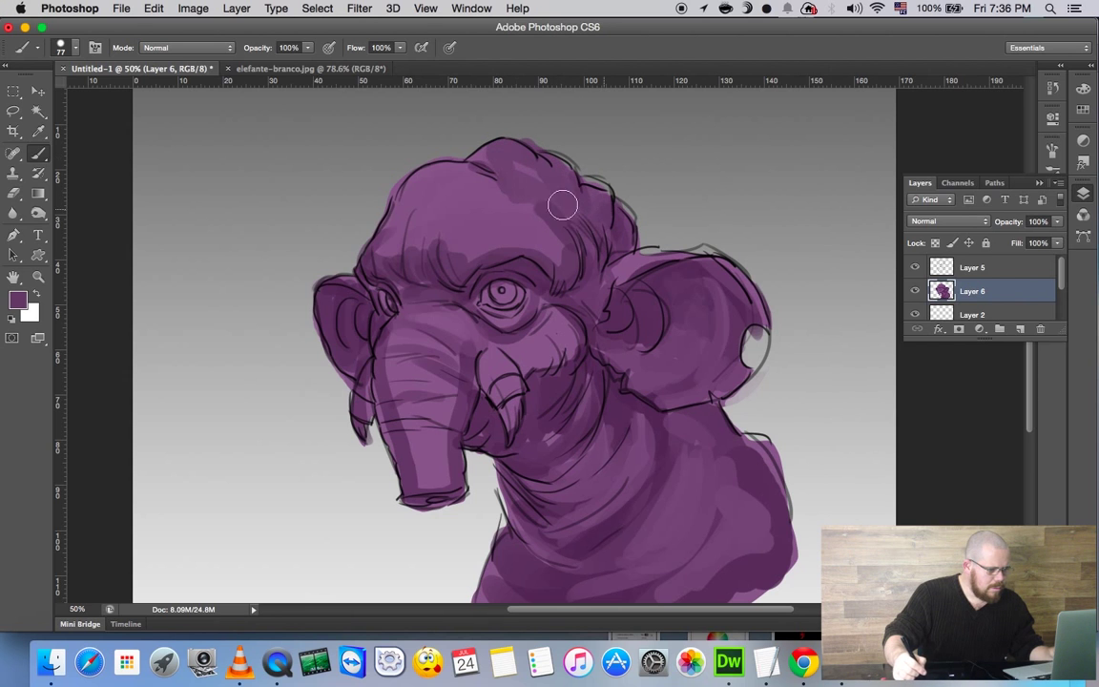
left_click(425, 266, "alt")
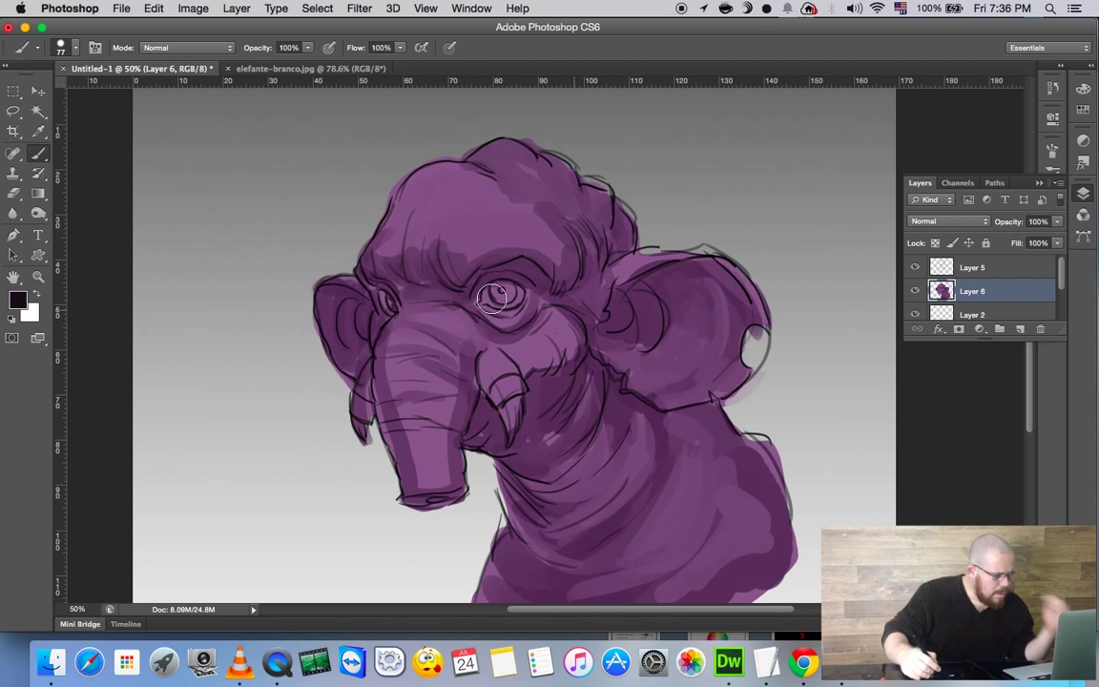
right_click(345, 224)
left_click_drag(381, 248, 297, 242)
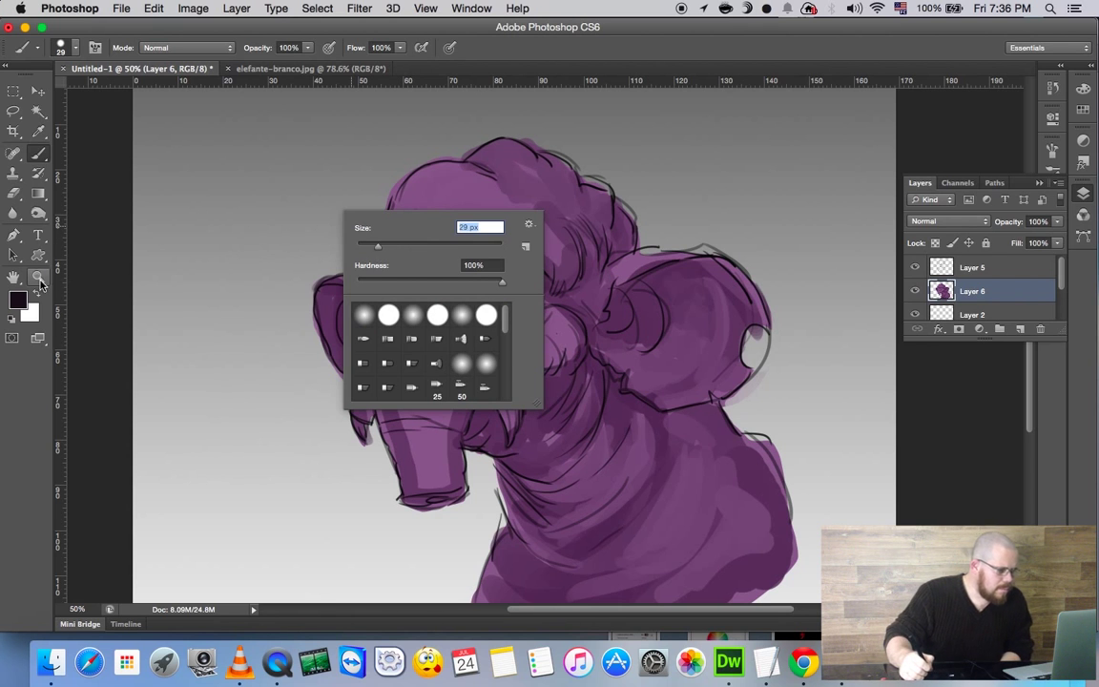
Set the foreground colour to a pale lavender tint for the eye whites.
left_click(21, 306)
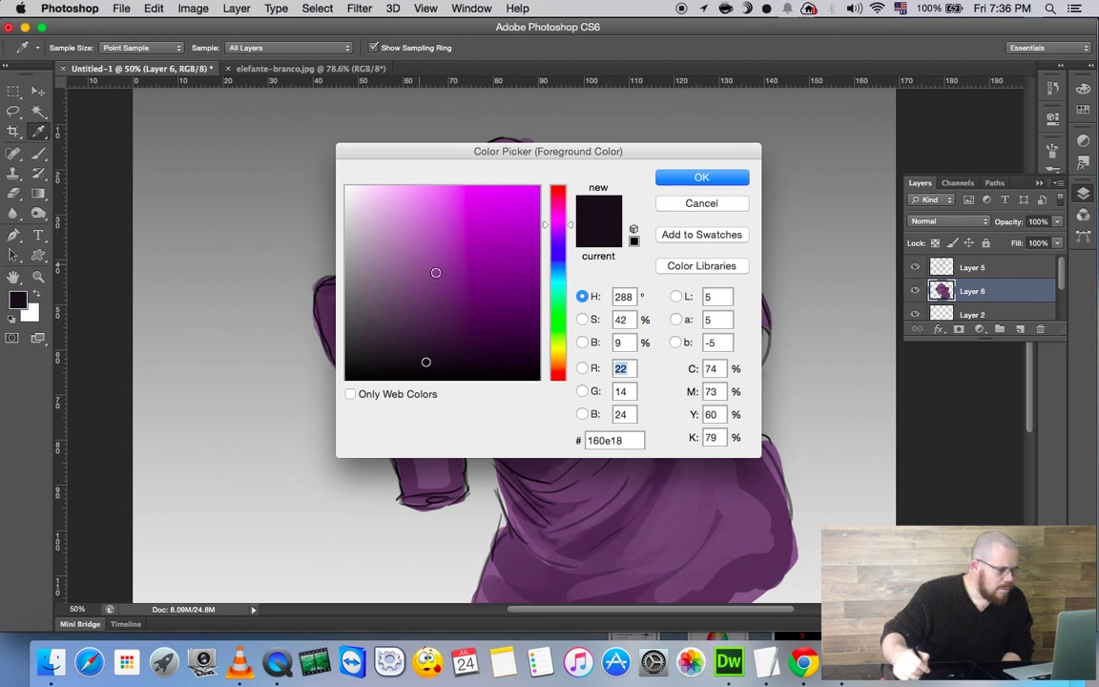
left_click(427, 249)
left_click_drag(427, 249, 355, 214)
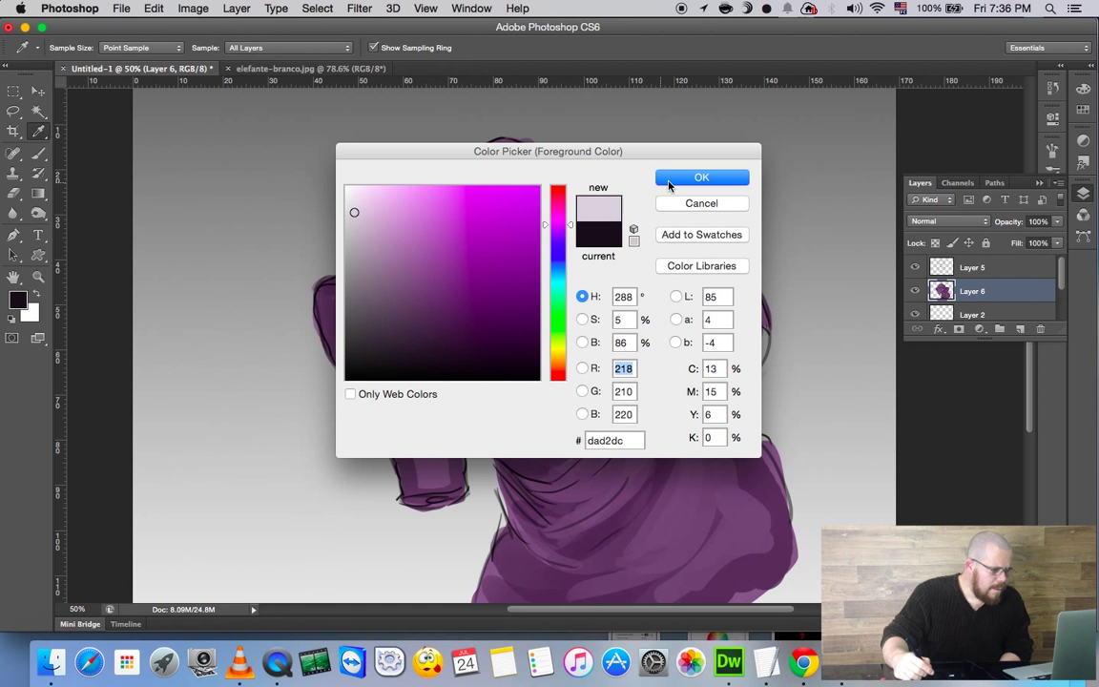
key("Return")
Zoom the eye to 200% and shrink the brush to about 9 px.
key("z")
left_click(512, 306)
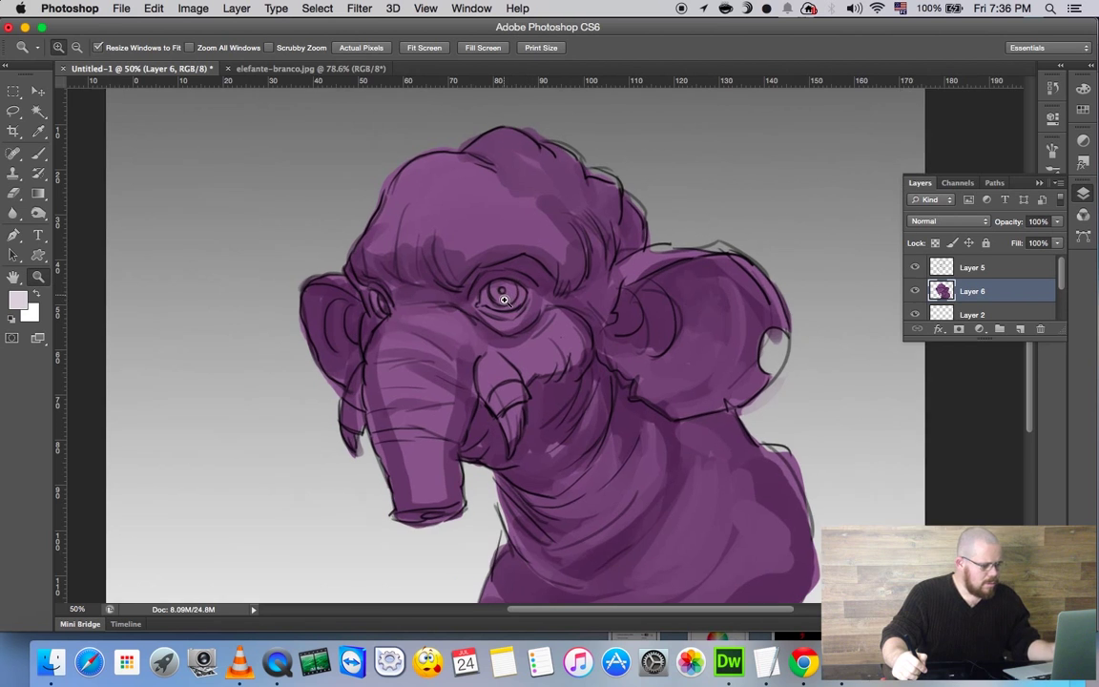
left_click(512, 305)
left_click(491, 284)
key("b")
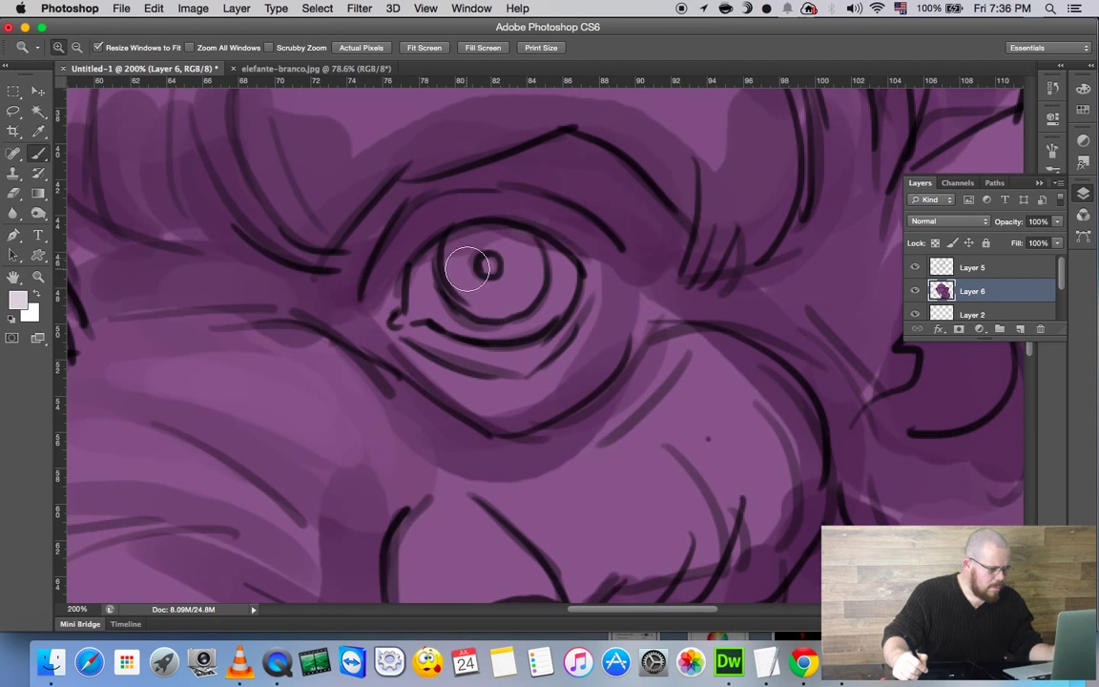
right_click(489, 286)
left_click_drag(489, 286, 468, 286)
key("Return")
Paint the pale whites into the large eye, its corner, and the small far eye.
mouse_move(428, 250)
left_mouse_down()
mouse_move(444, 323)
mouse_move(434, 322)
mouse_move(481, 327)
mouse_move(539, 307)
mouse_move(556, 259)
mouse_move(539, 321)
left_mouse_up()
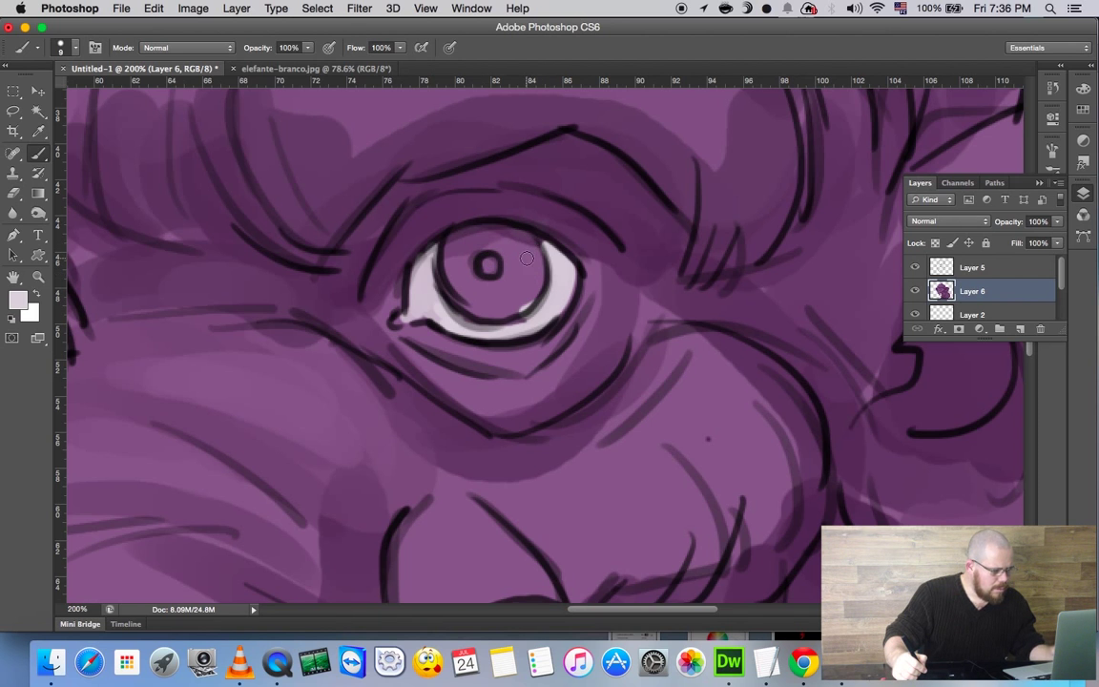
left_click(522, 281, "alt")
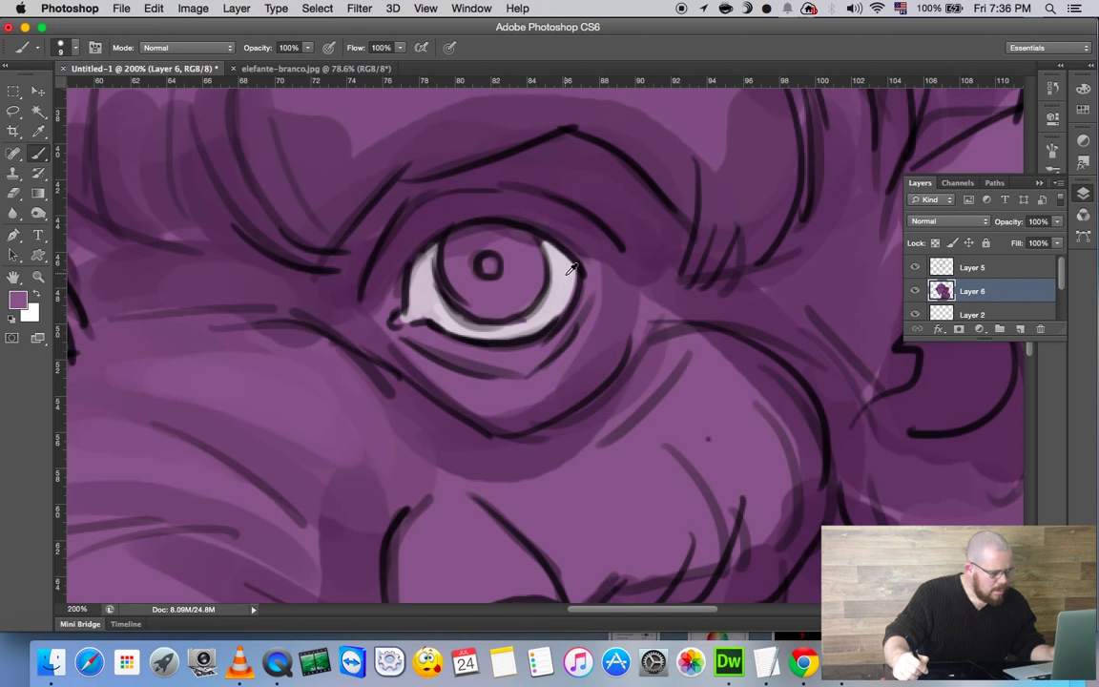
left_click(563, 279, "alt")
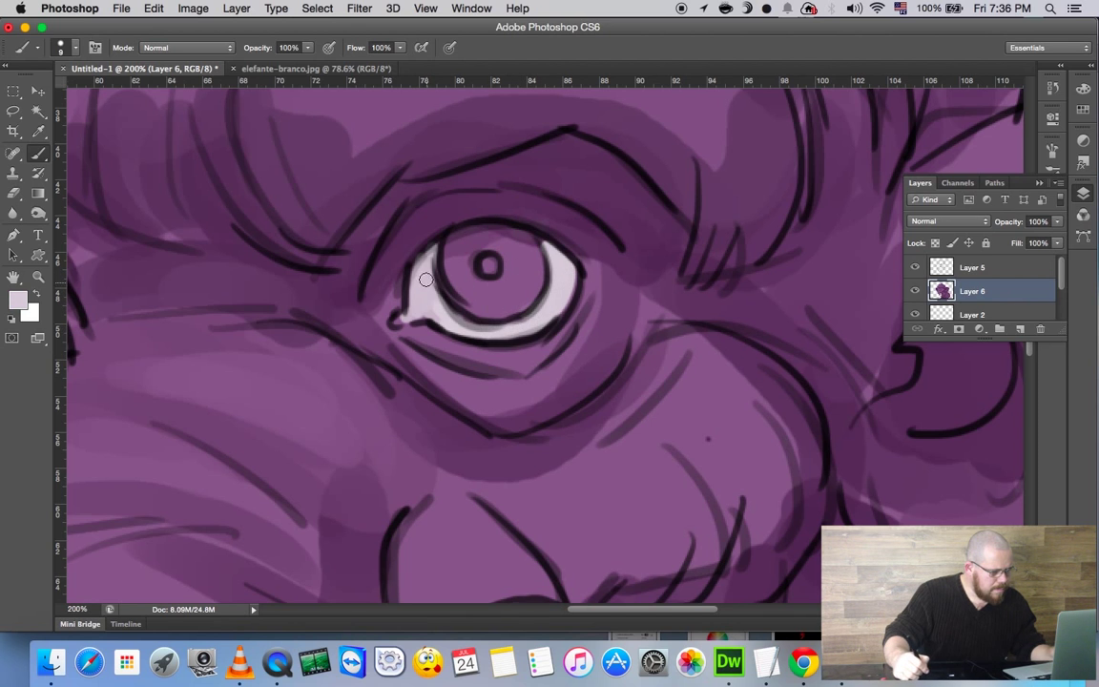
mouse_move(432, 310)
left_mouse_down()
mouse_move(408, 323)
mouse_move(761, 319)
left_mouse_up()
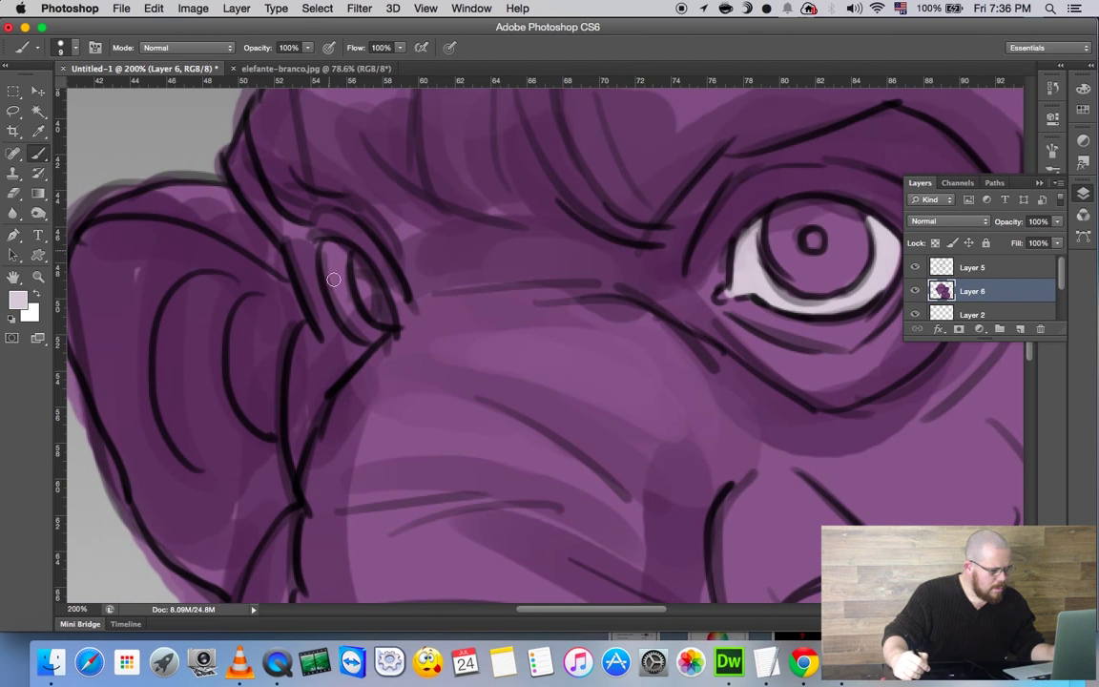
left_click_drag(333, 279, 351, 315)
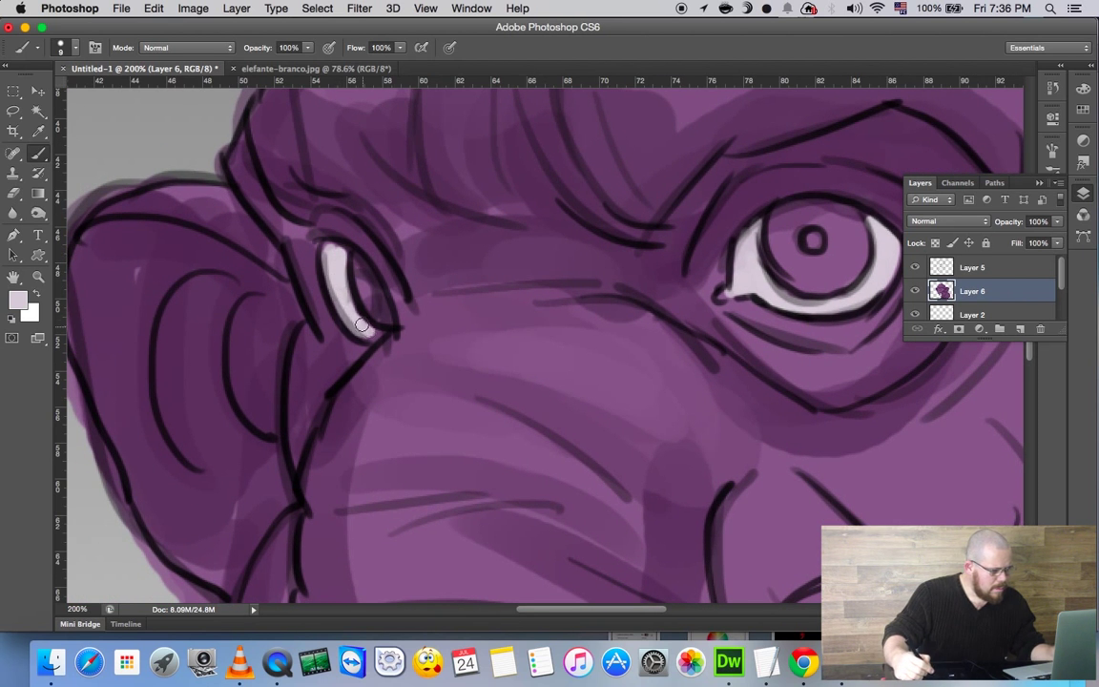
Choose a dark green foreground colour for the irises.
key("z")
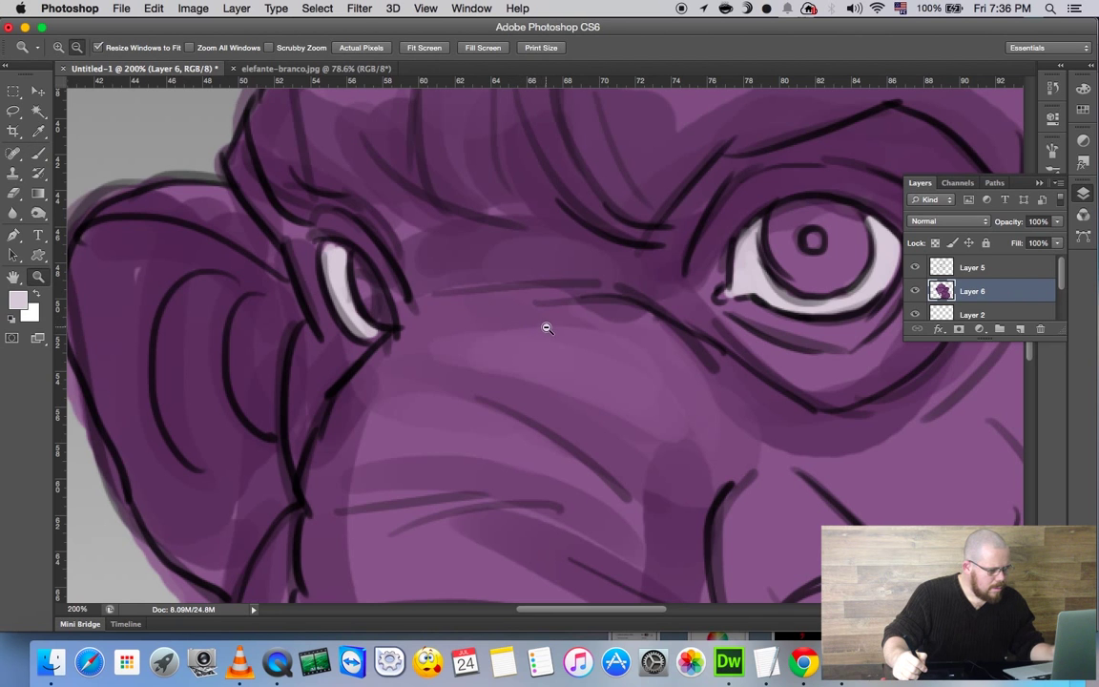
left_click(545, 324, "alt")
left_click(554, 335, "alt")
left_click(668, 336)
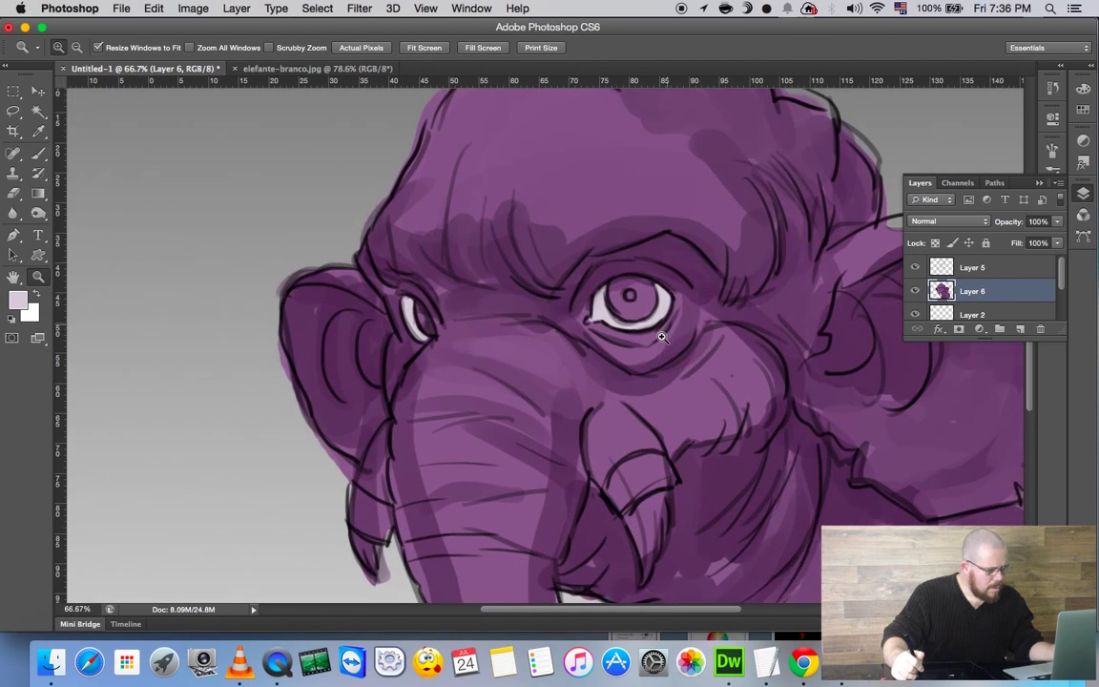
left_click(17, 299)
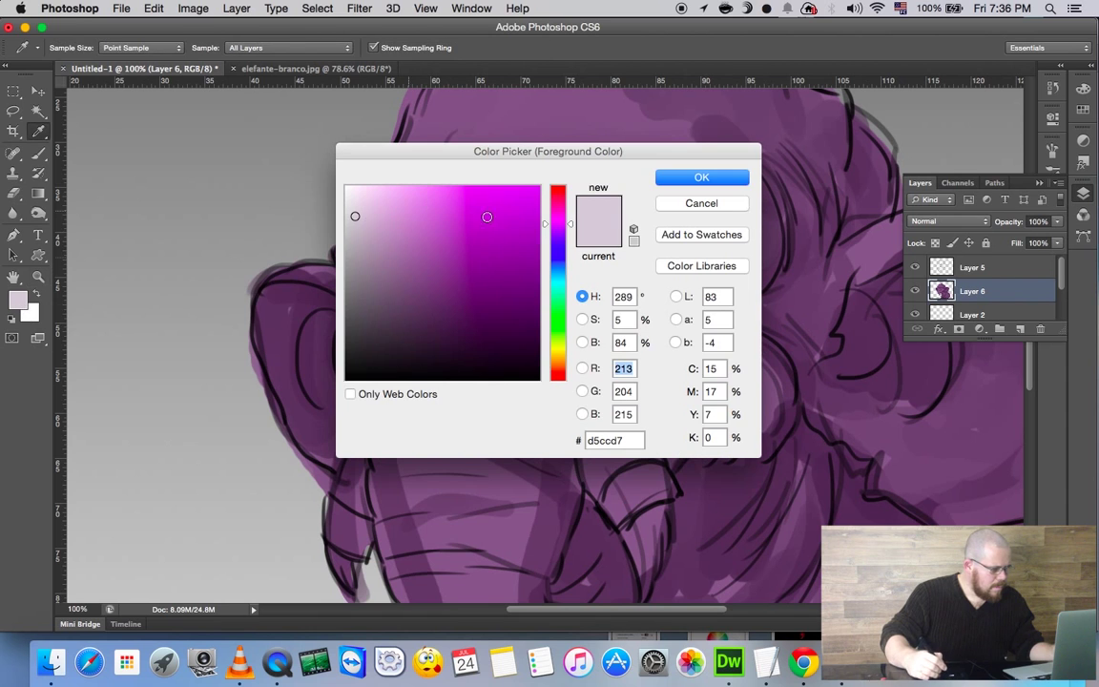
left_click_drag(559, 236, 559, 309)
left_click(473, 242)
left_click(416, 253)
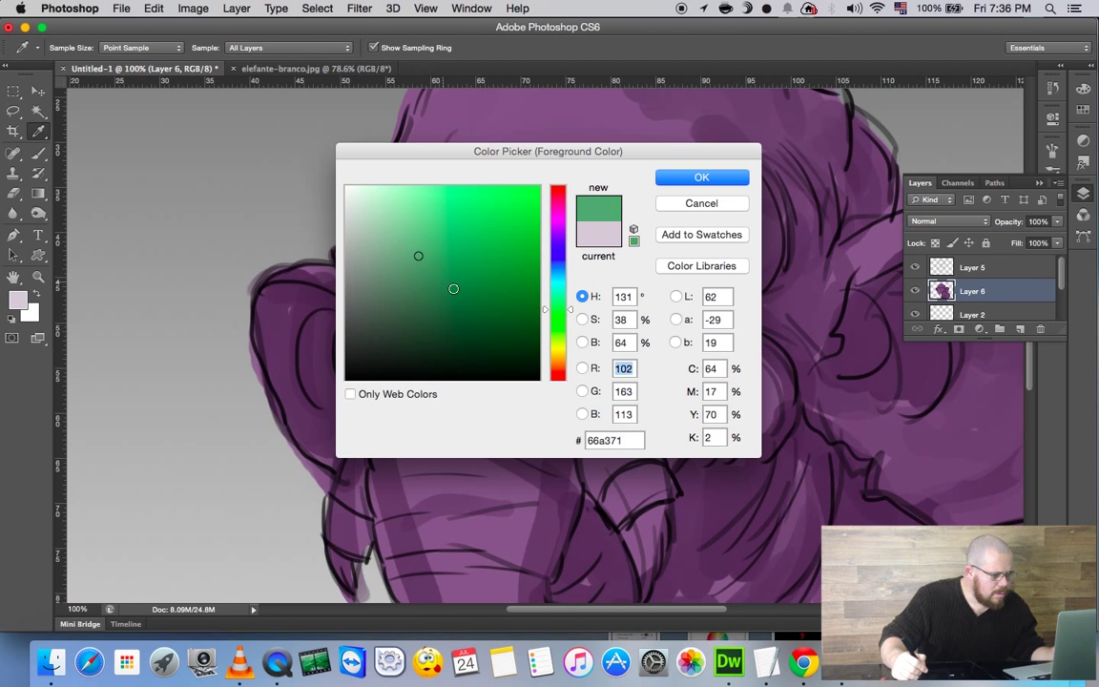
left_click(457, 292)
left_click(488, 310)
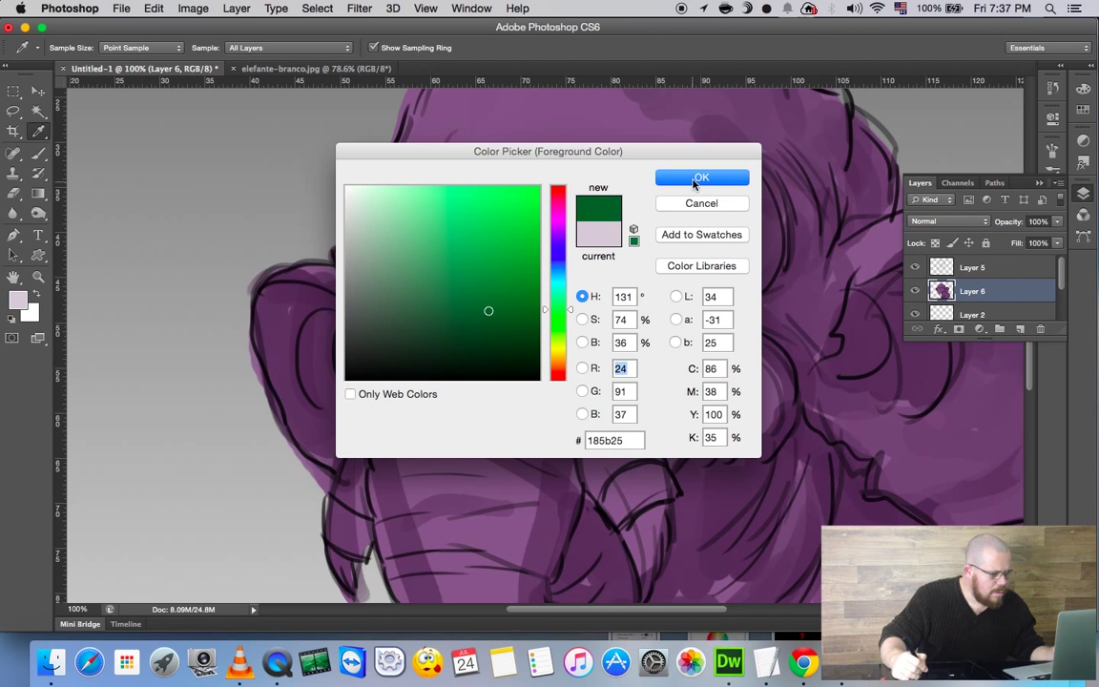
left_click(695, 178)
Paint the green iris in the large eye with a 30 px brush.
key("z")
left_click(645, 306)
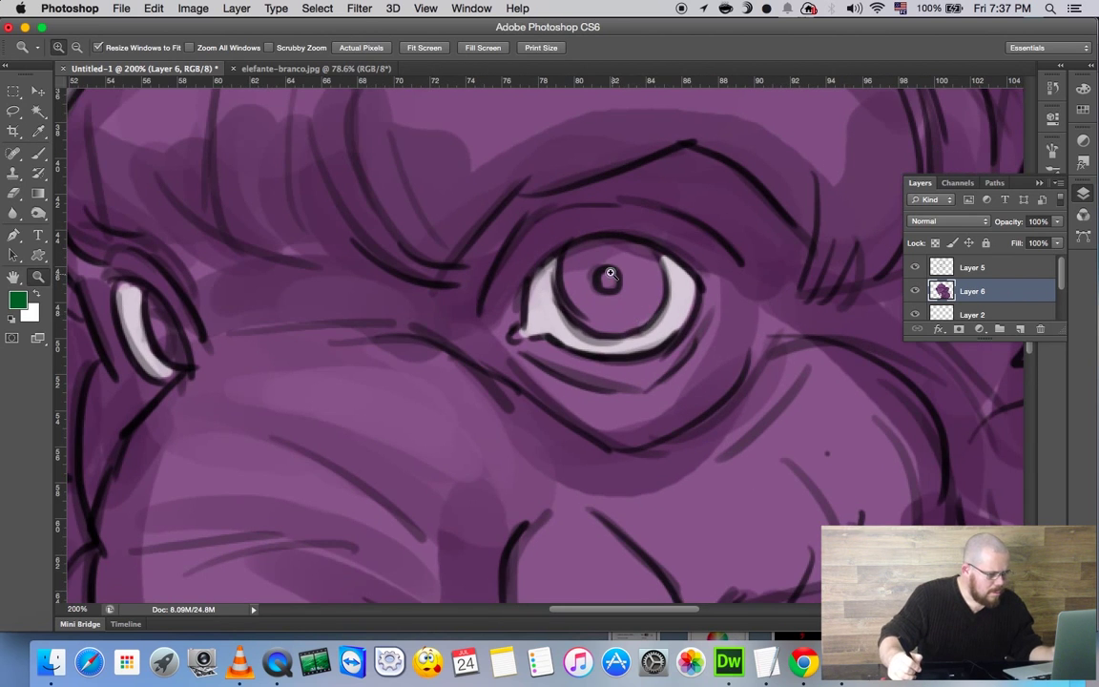
key("b")
right_click(625, 276)
type("30")
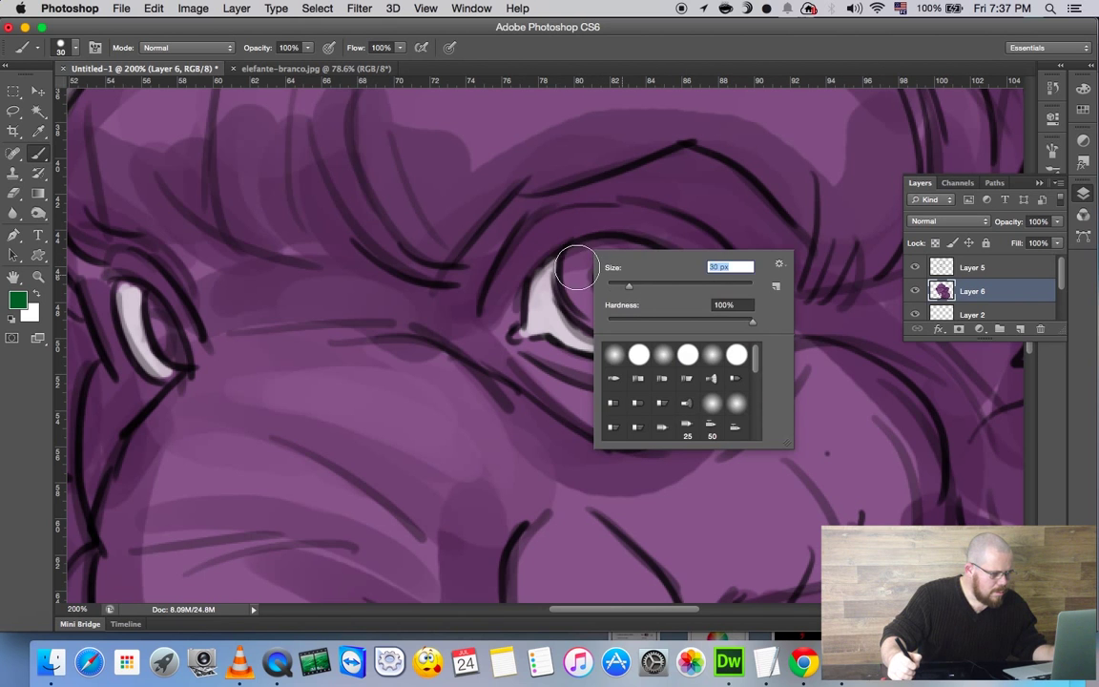
key("Return")
mouse_move(573, 291)
left_mouse_down()
mouse_move(577, 277)
mouse_move(625, 256)
mouse_move(643, 295)
mouse_move(594, 258)
mouse_move(638, 270)
left_mouse_up()
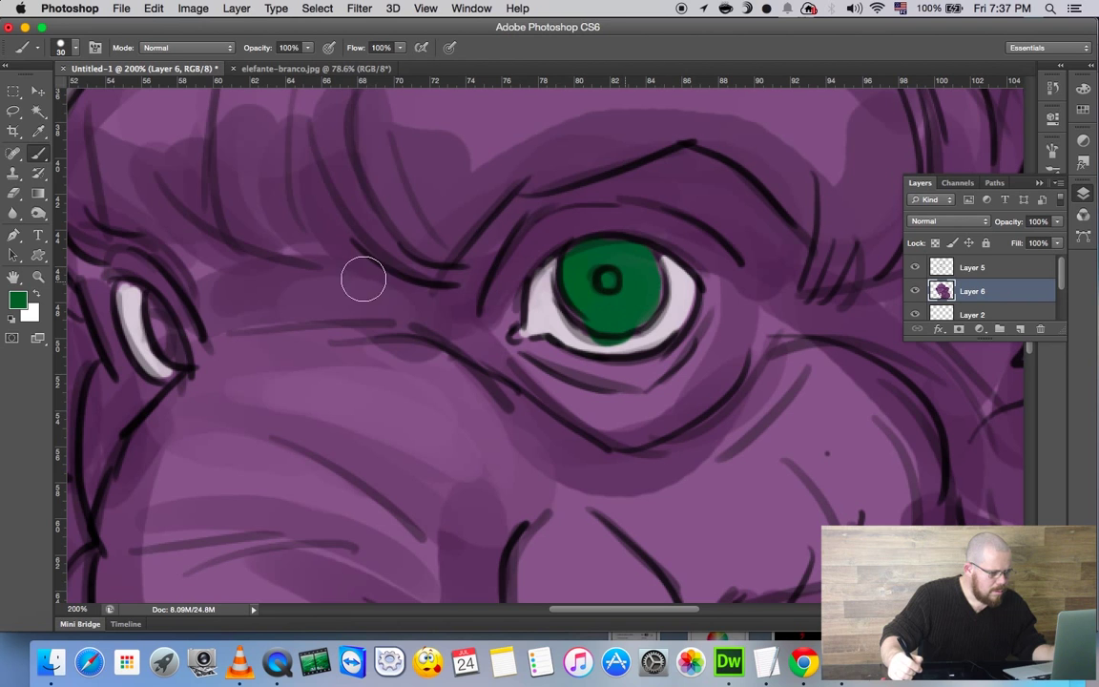
Paint a green iris in the small eye with a 16 px brush.
right_click(284, 244)
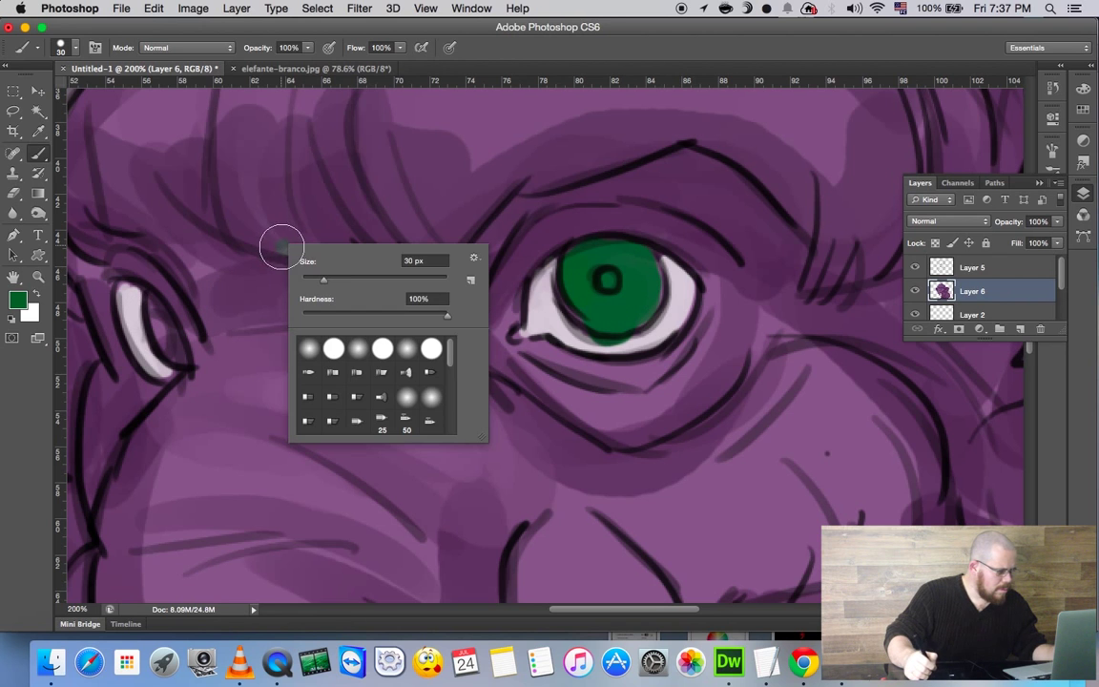
left_click_drag(316, 278, 318, 286)
key("Return")
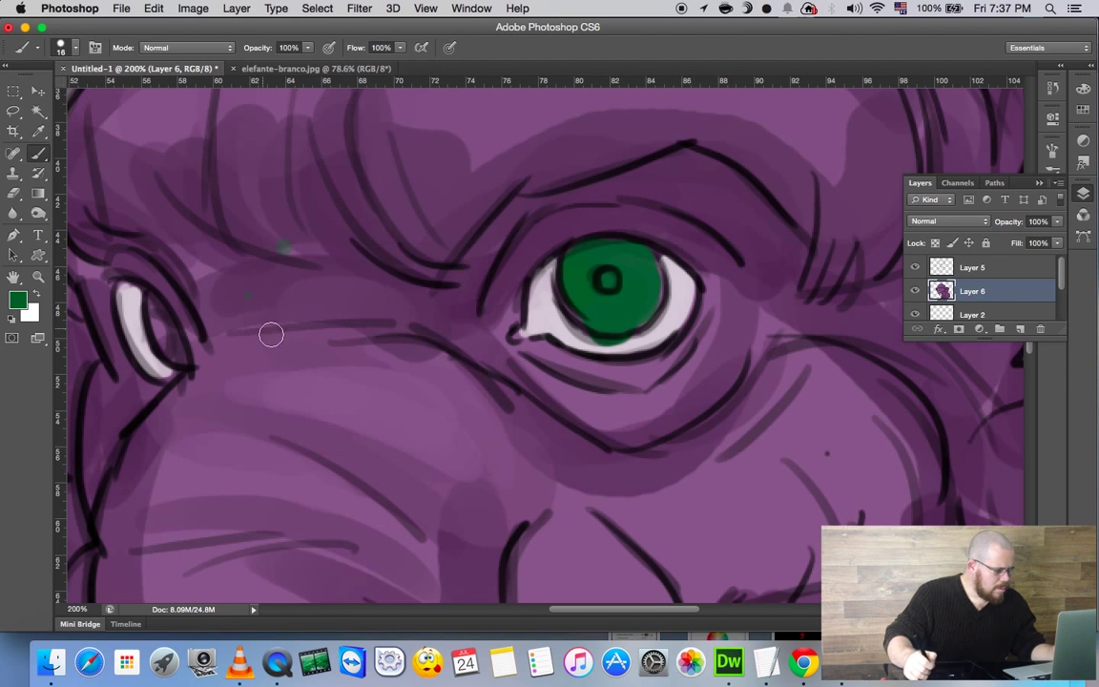
key("ctrl+z")
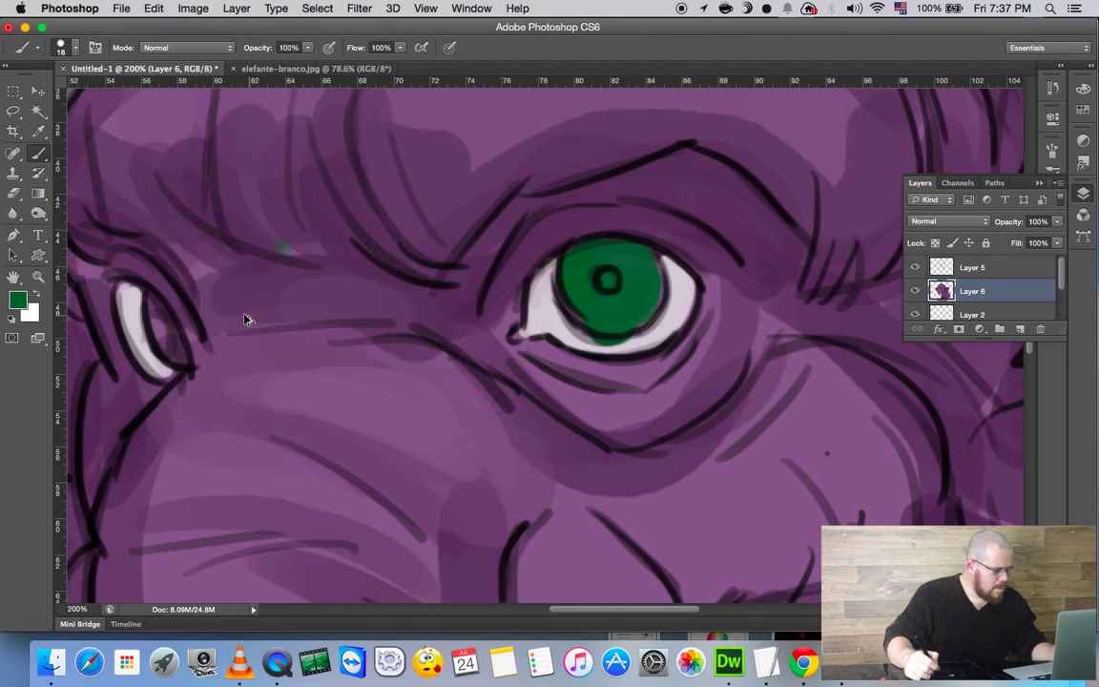
scroll(363, 307, "left", 5)
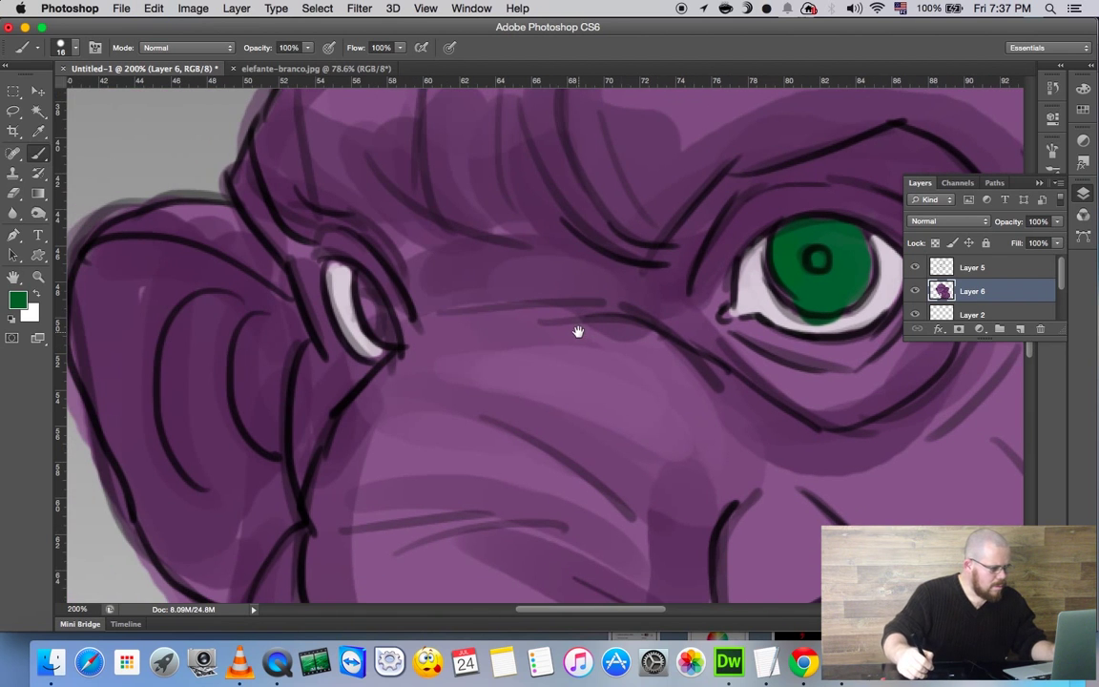
left_click_drag(351, 277, 383, 327)
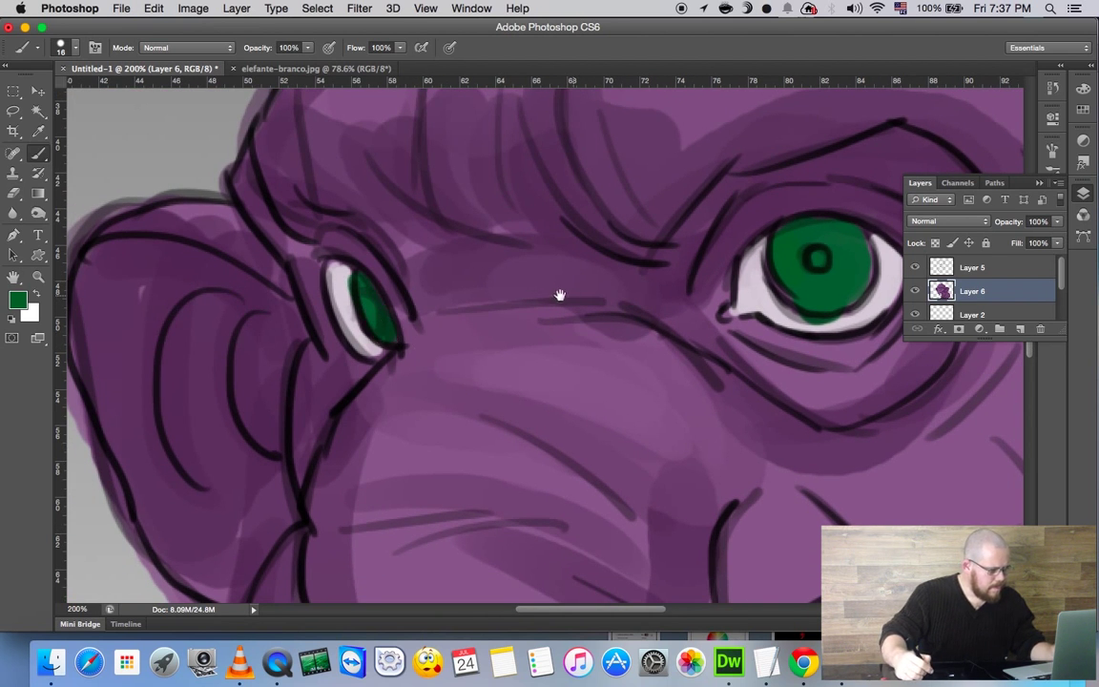
Add a black pupil, darker green shading and a lighter green ring in the large eye.
left_click_drag(560, 294, 424, 314)
key("d")
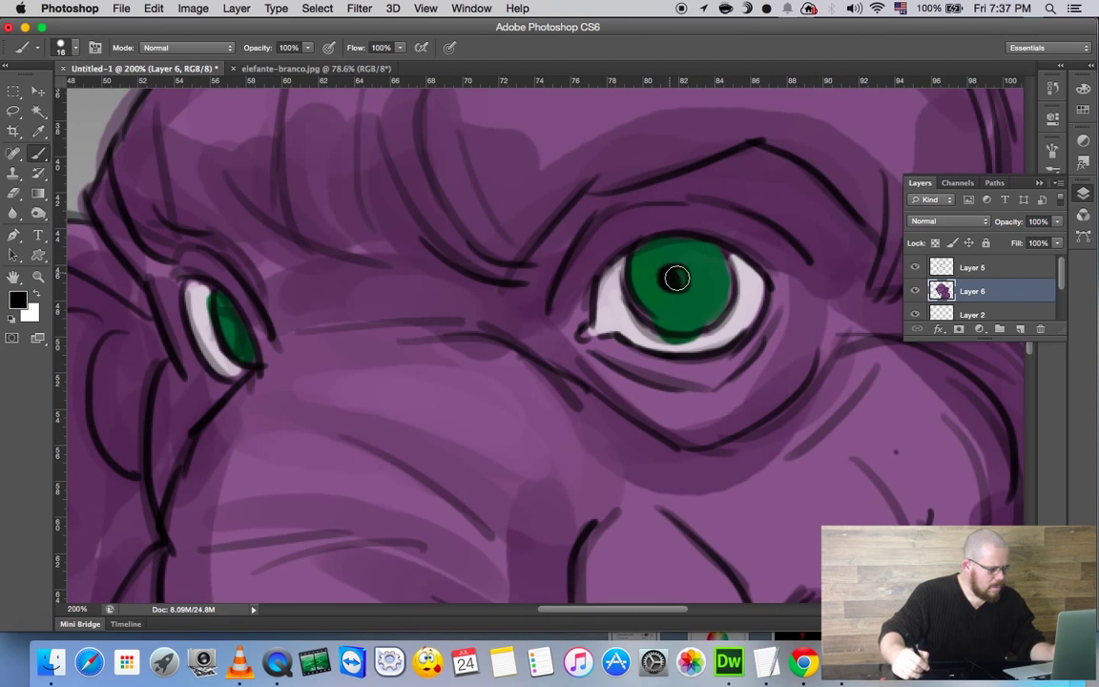
left_click_drag(676, 278, 677, 244)
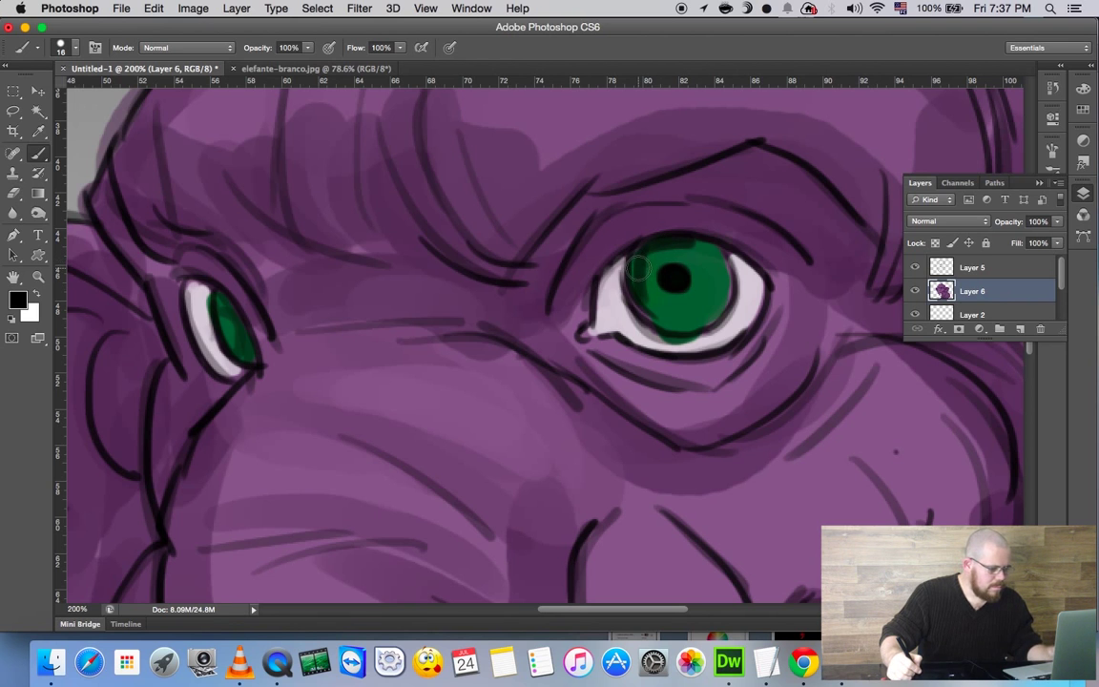
left_click(651, 274, "alt")
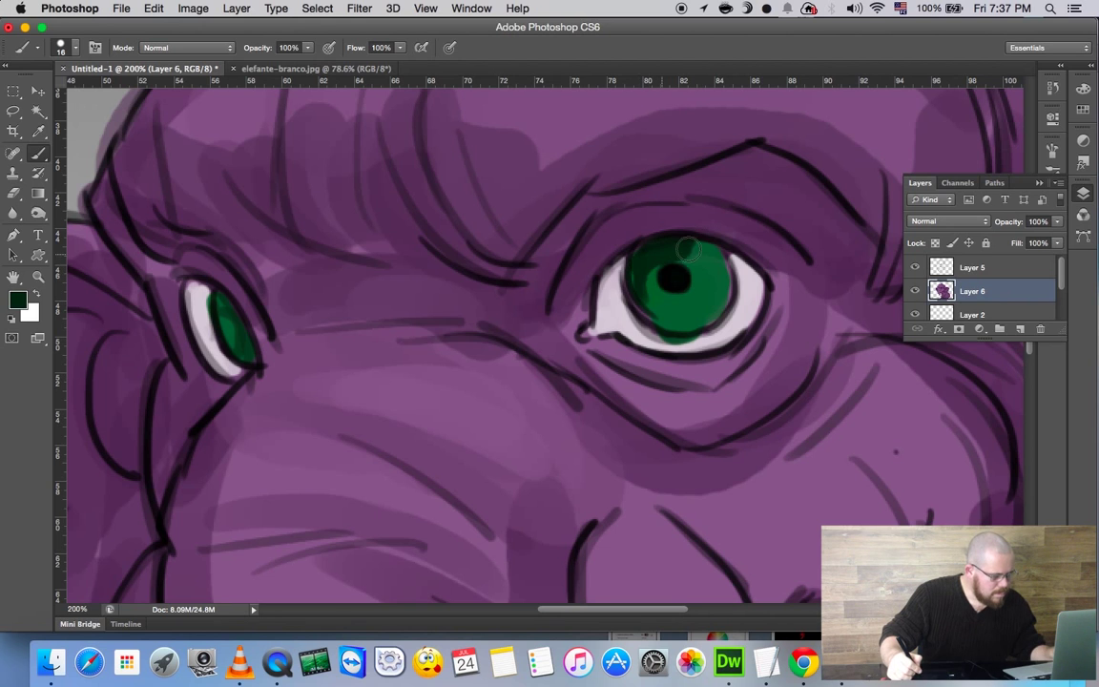
left_click_drag(632, 286, 720, 273)
left_click(694, 286, "alt")
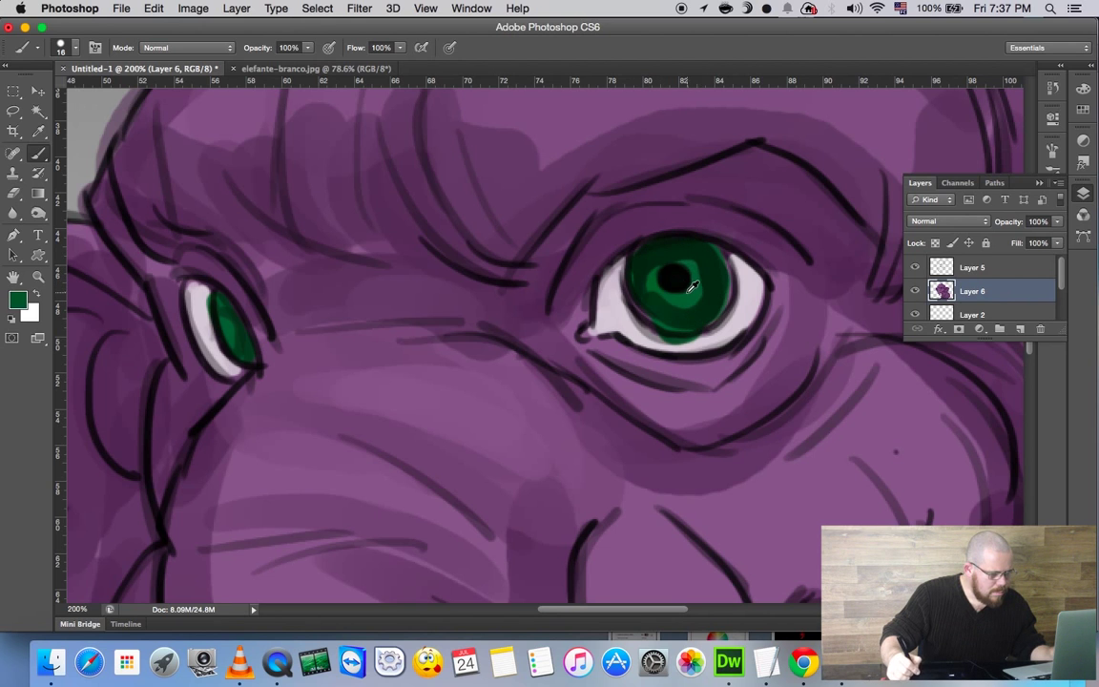
left_click_drag(656, 287, 662, 289)
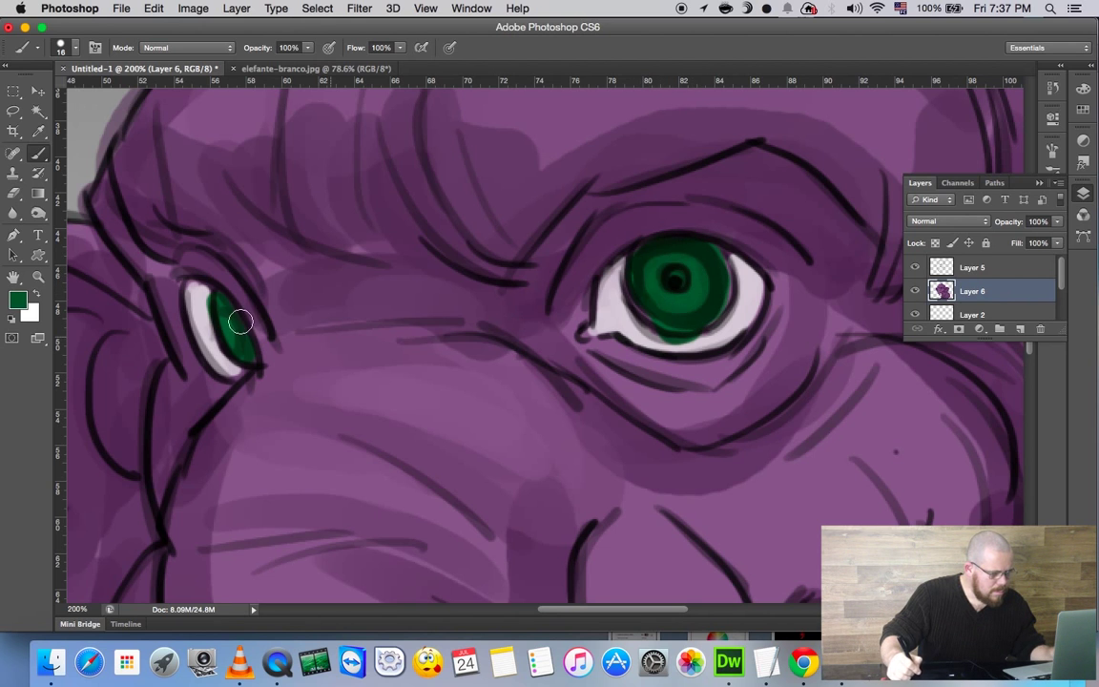
Set the foreground colour to pale yellow e7e69d for the tusks.
key("z")
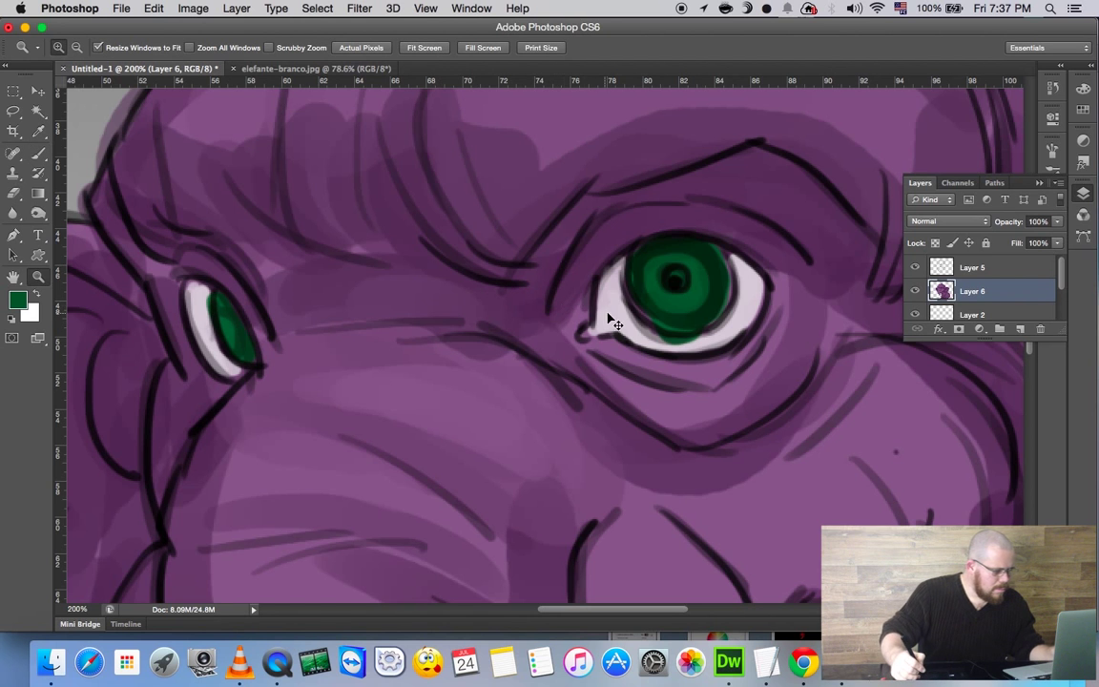
left_click(612, 321, "alt")
left_click(611, 321, "alt")
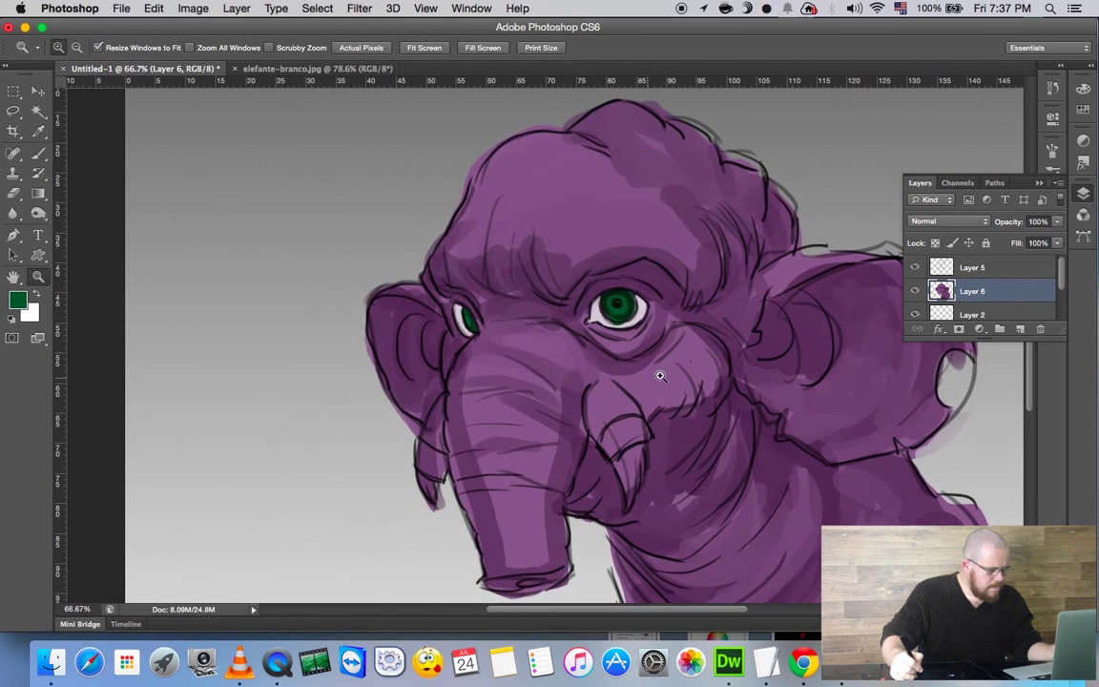
left_click_drag(660, 375, 608, 312)
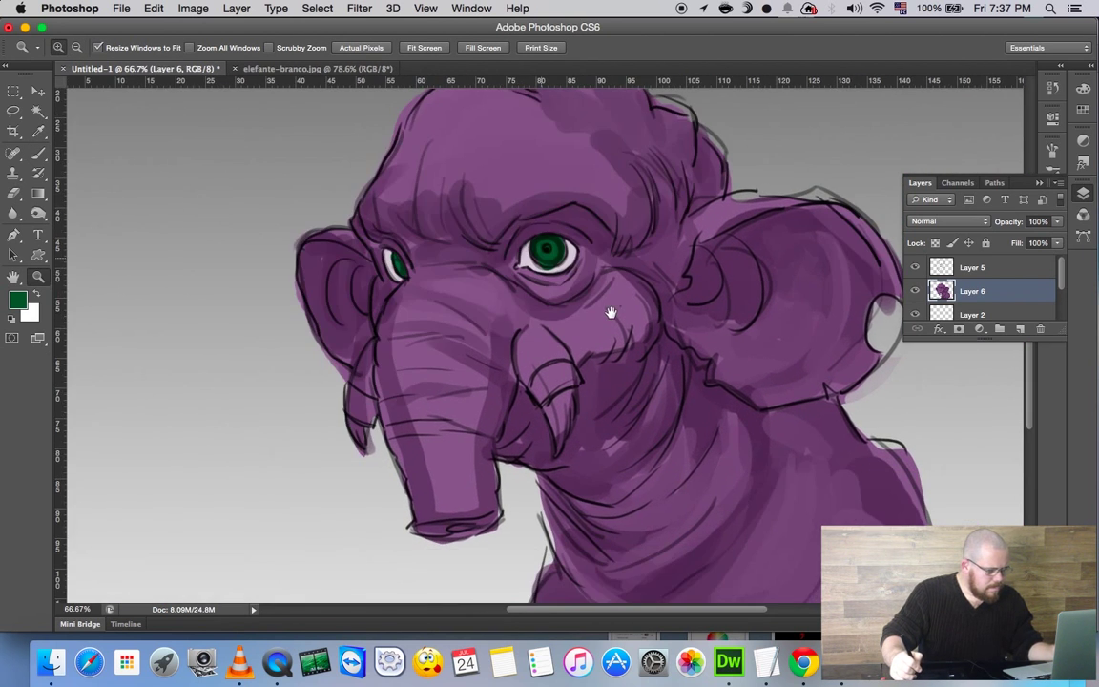
left_click(21, 301)
left_click(557, 349)
mouse_move(429, 228)
left_mouse_down()
mouse_move(408, 204)
mouse_move(417, 219)
left_mouse_up()
left_click(668, 177)
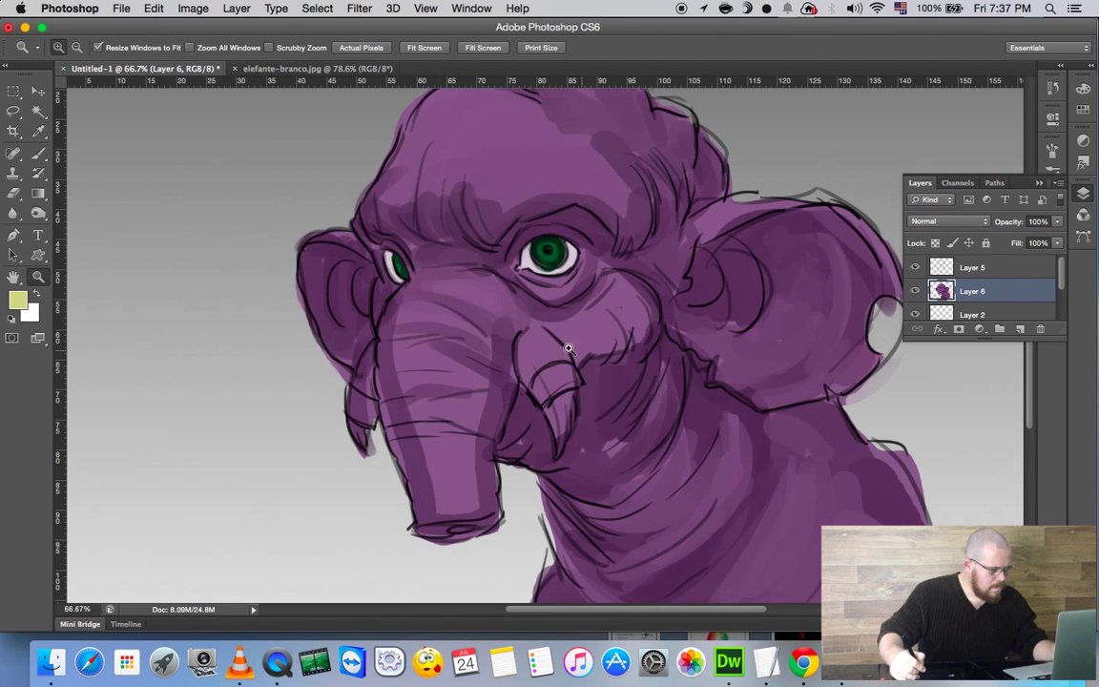
Paint the right and left tusks pale yellow with a 32 px brush.
right_click(499, 271)
key("b")
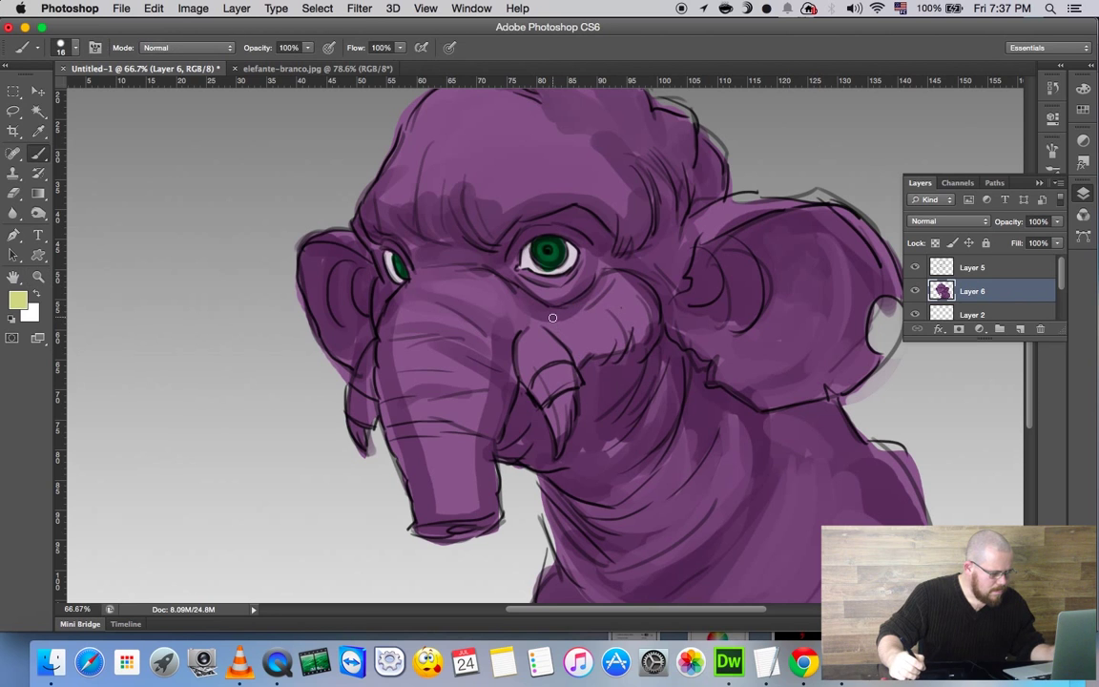
right_click(565, 299)
left_click_drag(608, 336, 616, 336)
key("Return")
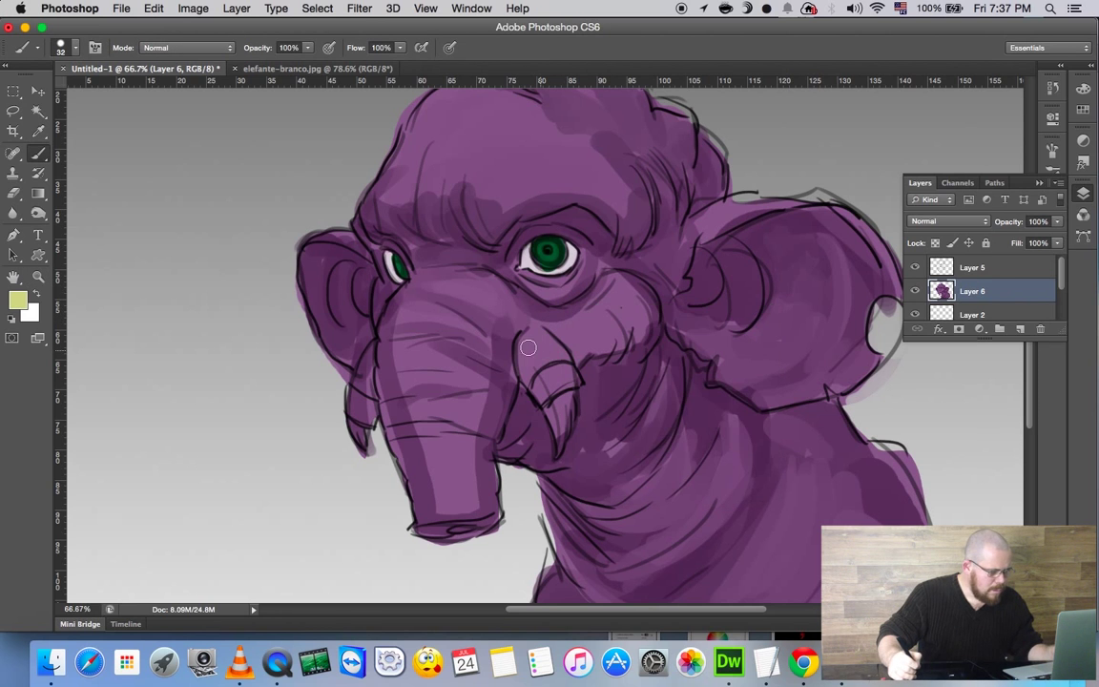
mouse_move(523, 339)
left_mouse_down()
mouse_move(521, 368)
mouse_move(560, 412)
left_mouse_up()
left_click_drag(369, 367, 377, 448)
key("z")
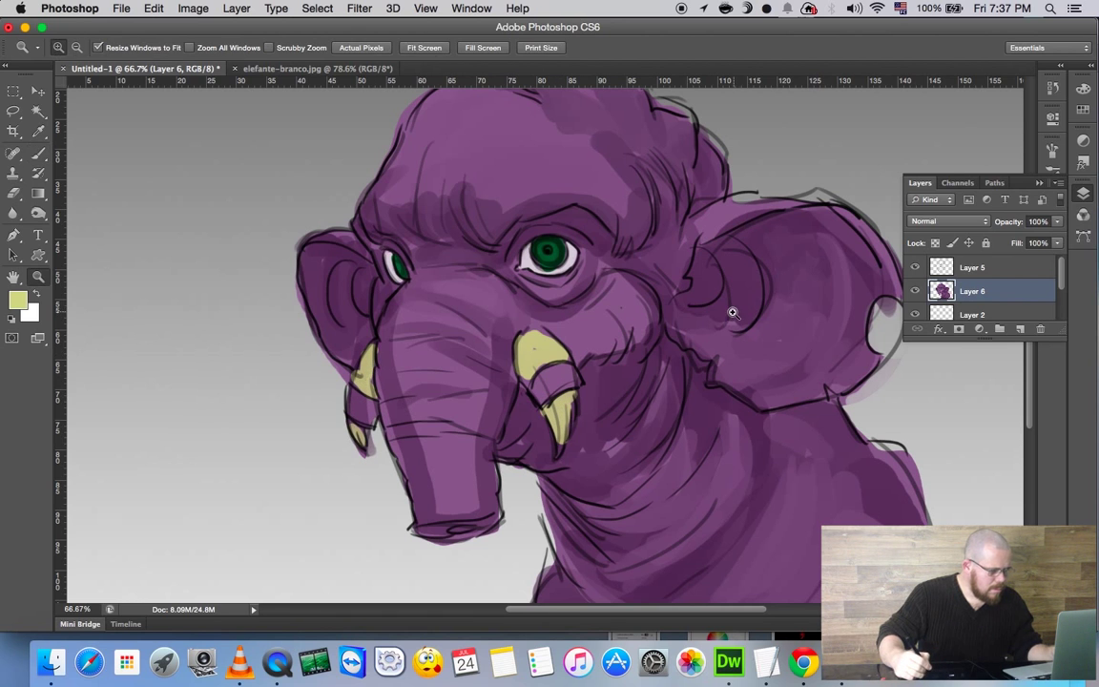
left_click(735, 327, "alt")
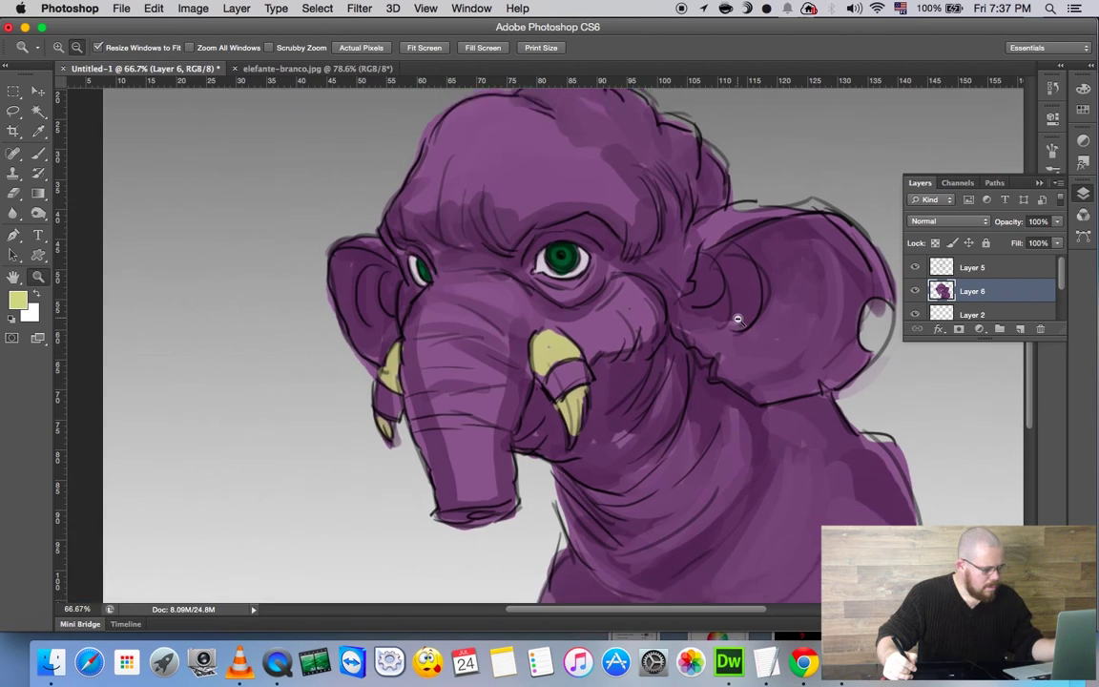